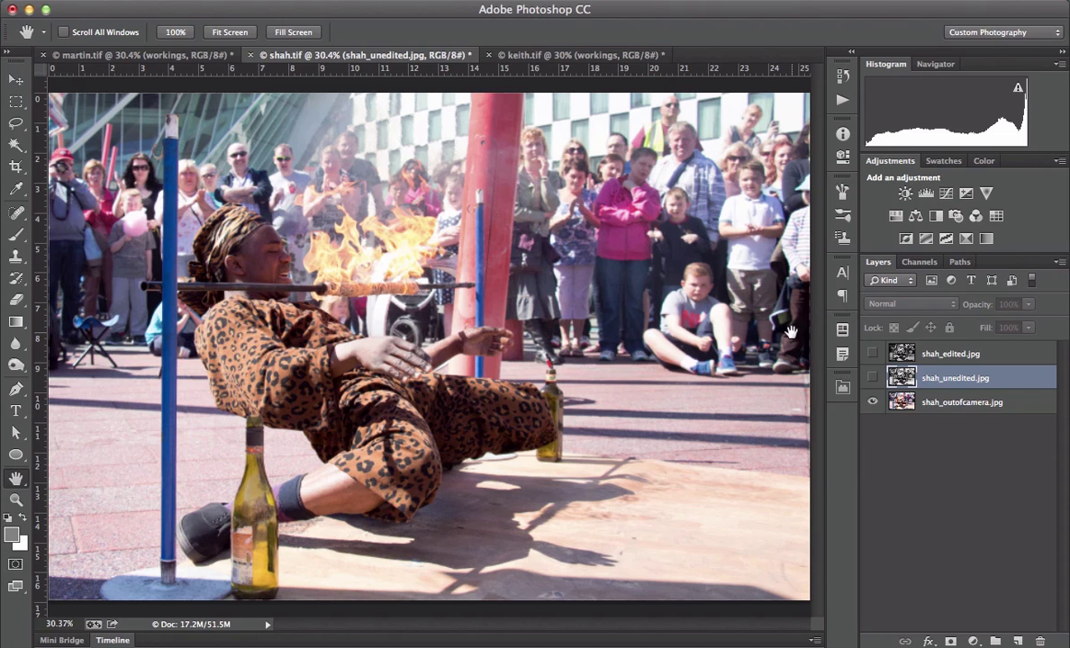
Step: Compare the out-of-camera, unedited and edited versions of the street performer photo by toggling the visibility of their layers
click(872, 378)
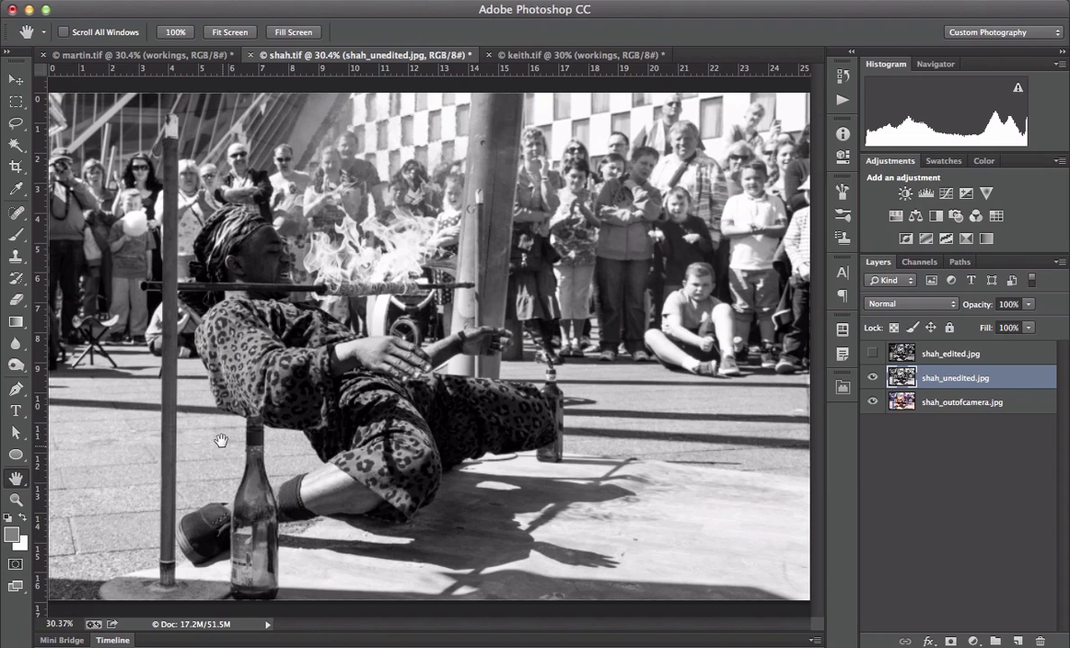
click(874, 354)
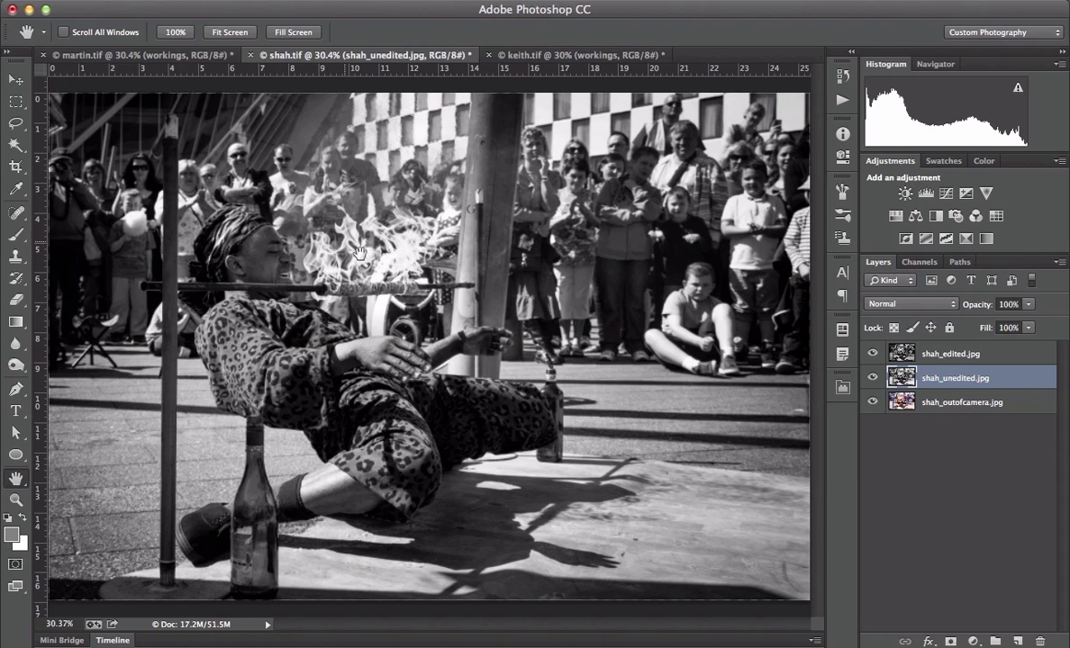
click(872, 355)
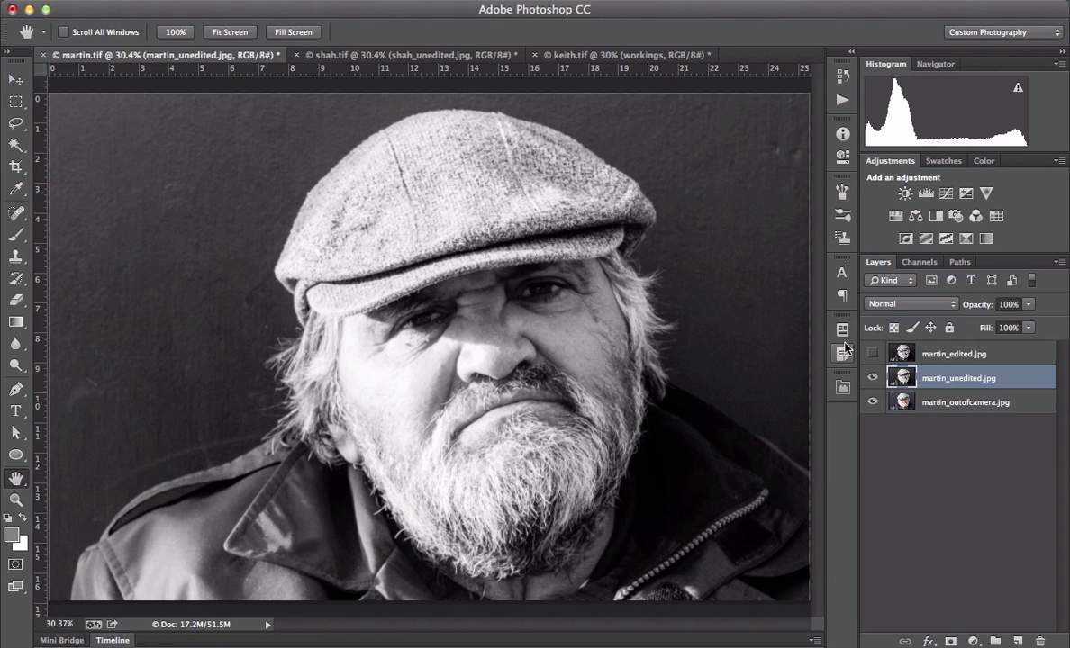
Step: Compare the edited and unedited versions of the portrait in martin.tif by toggling the visibility of the martin_edited.jpg layer
click(872, 355)
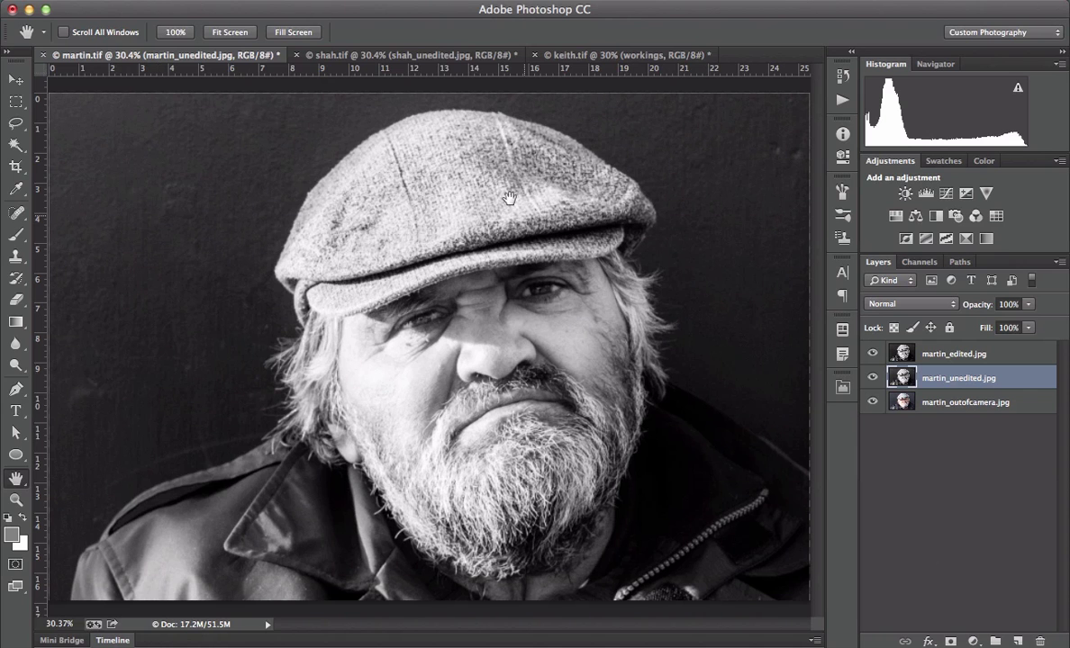
click(872, 354)
click(872, 354)
click(873, 354)
click(873, 354)
click(873, 354)
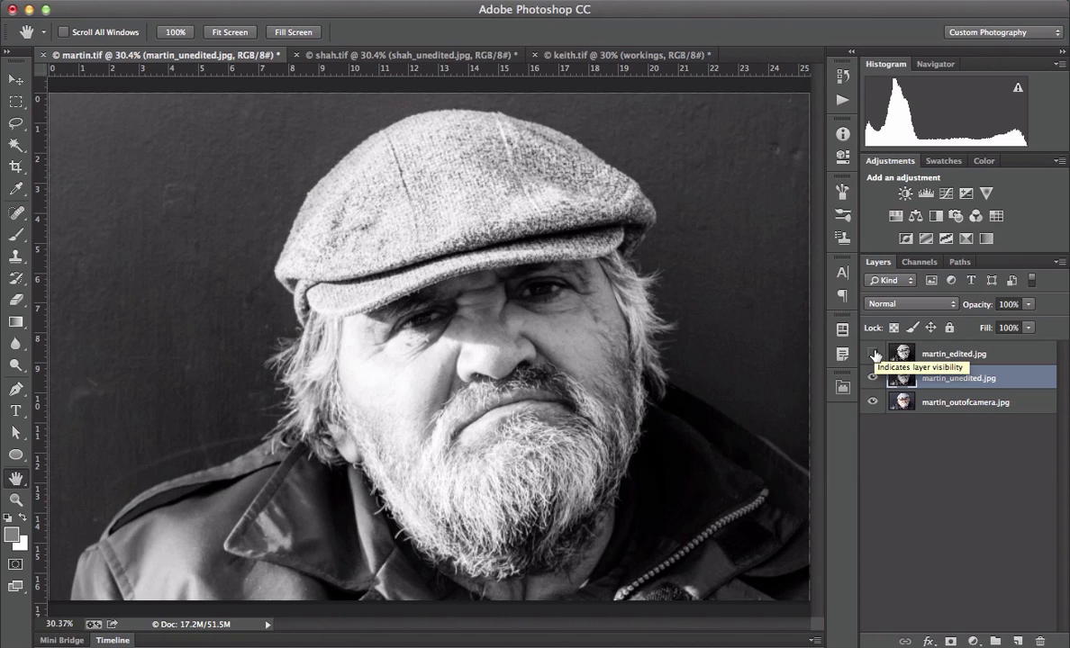
click(872, 353)
click(872, 354)
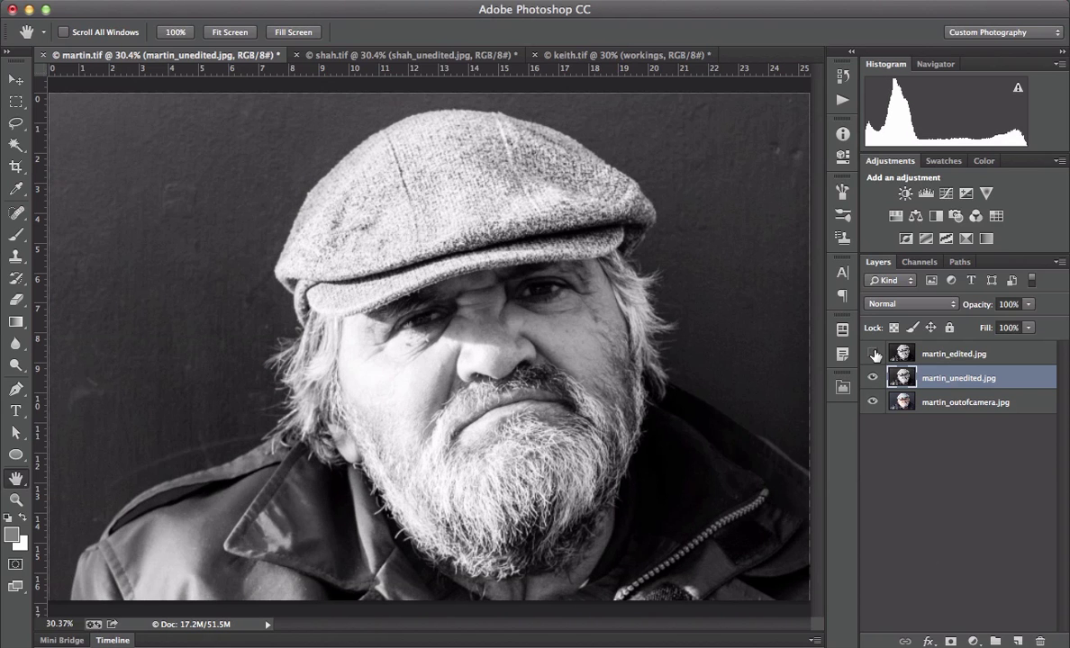
click(873, 354)
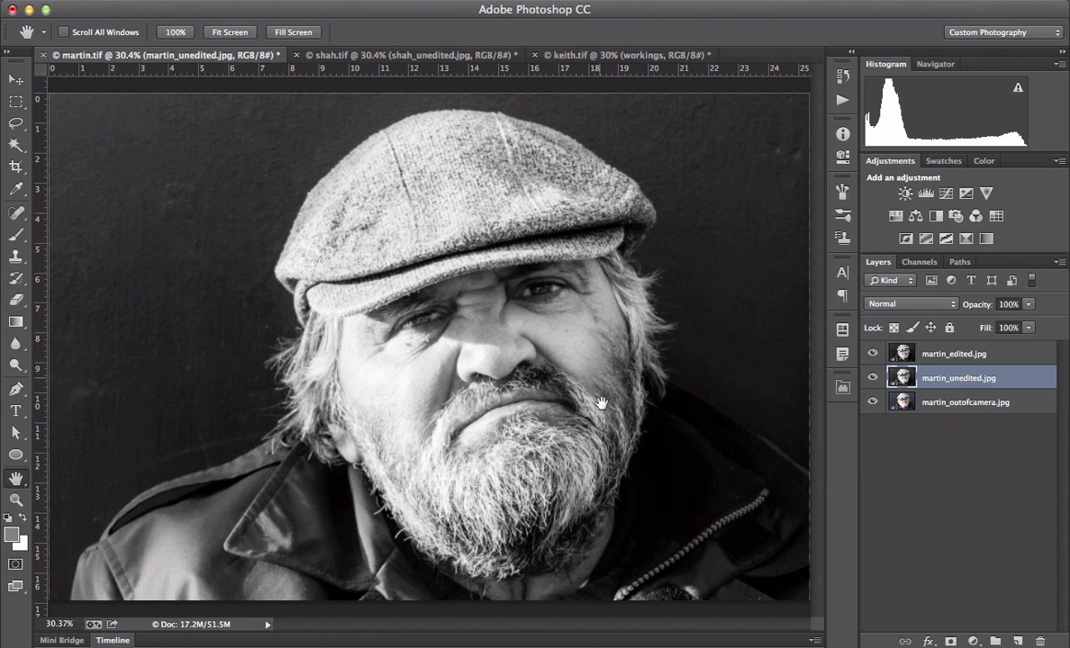
click(872, 354)
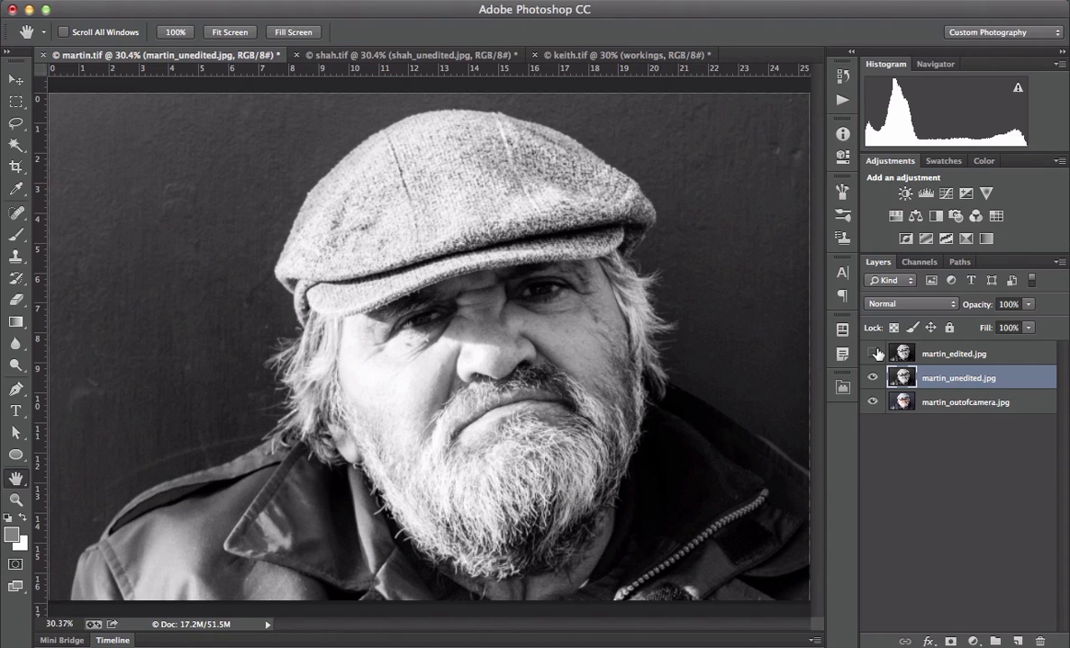
Step: Duplicate the martin_unedited.jpg layer and activate the Dodge tool for working on the copy
key(ctrl+j)
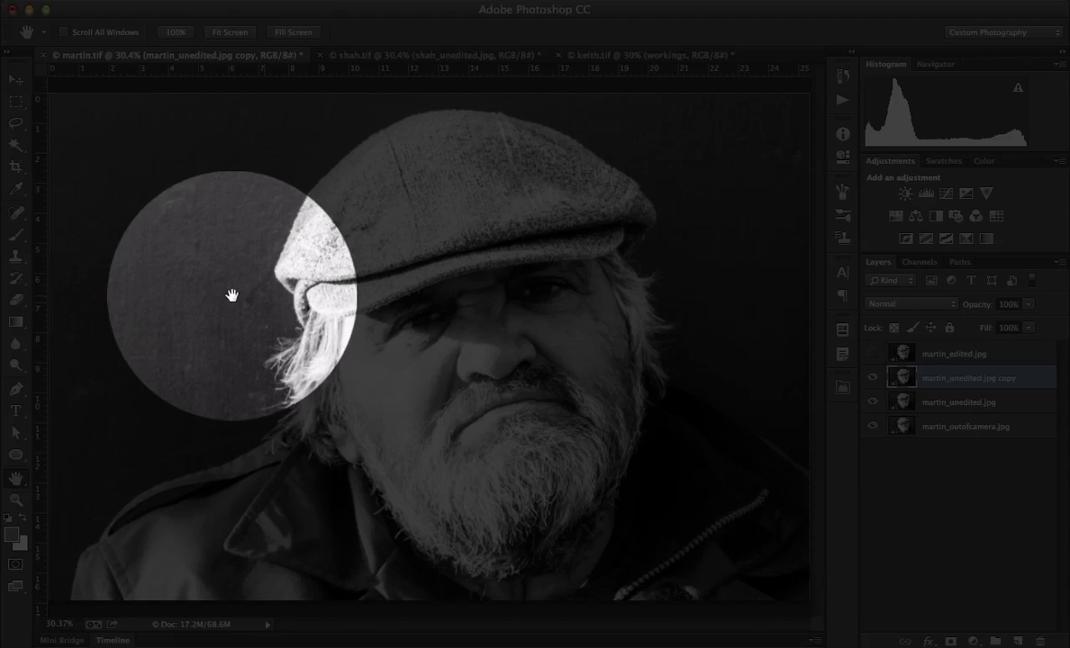
click(17, 365)
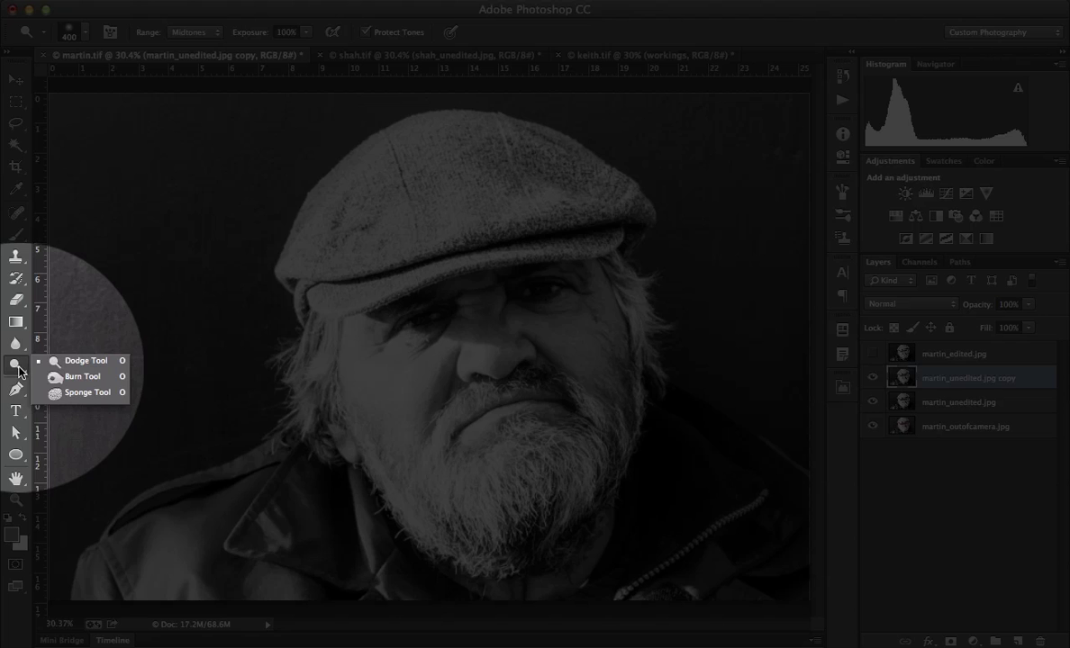
click(71, 363)
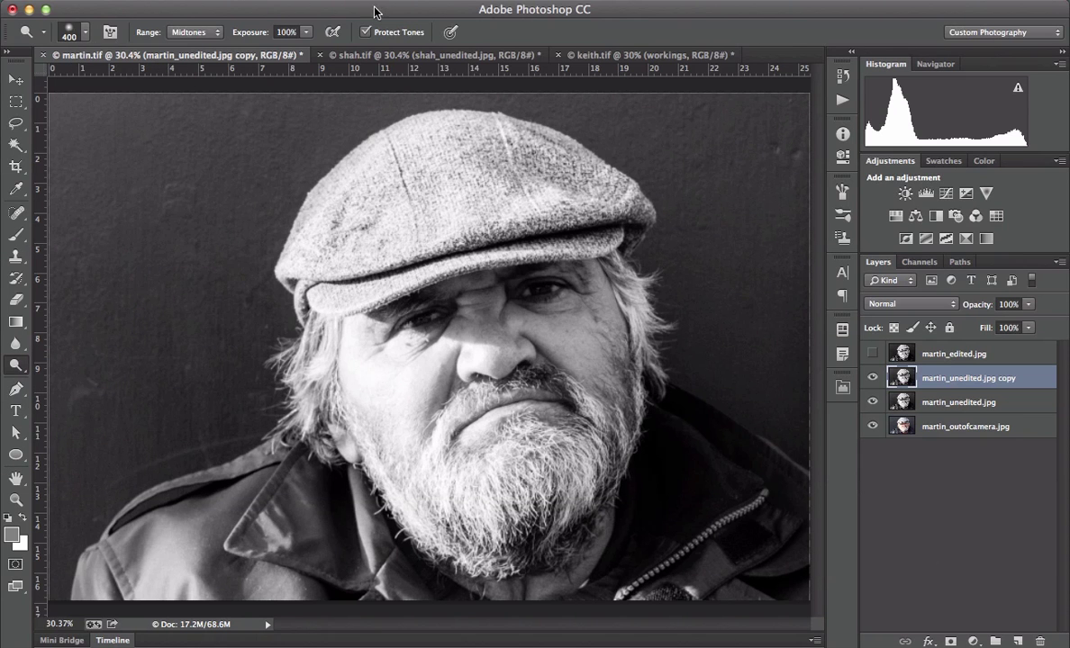
Step: Review the Dodge tool's brush presets, keep its range at Midtones and set the exposure to 21%
click(86, 36)
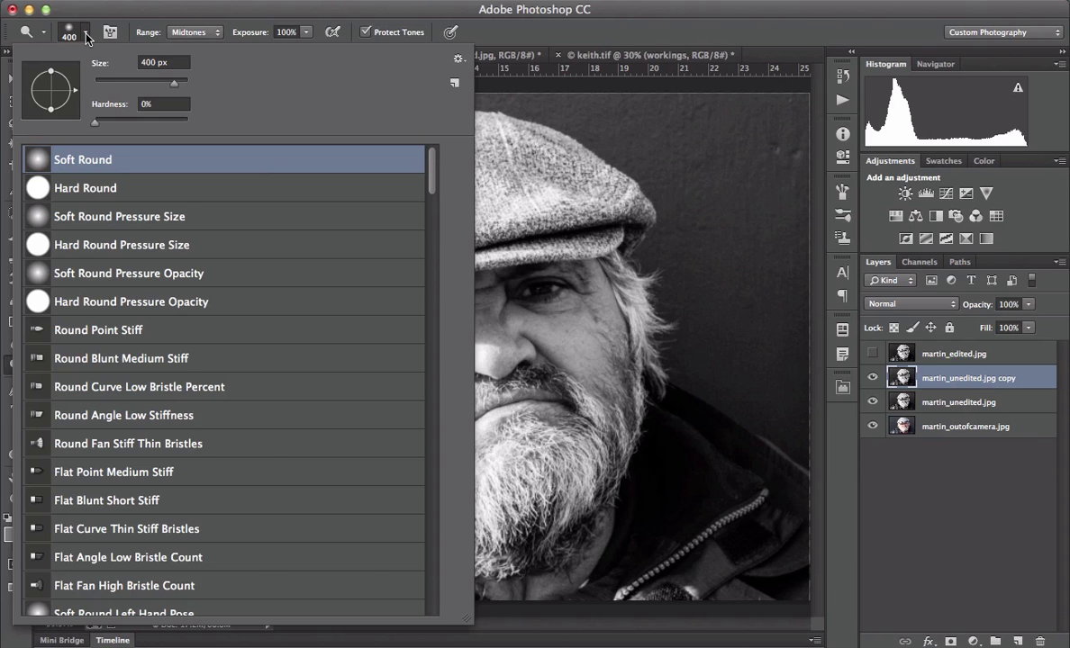
click(87, 36)
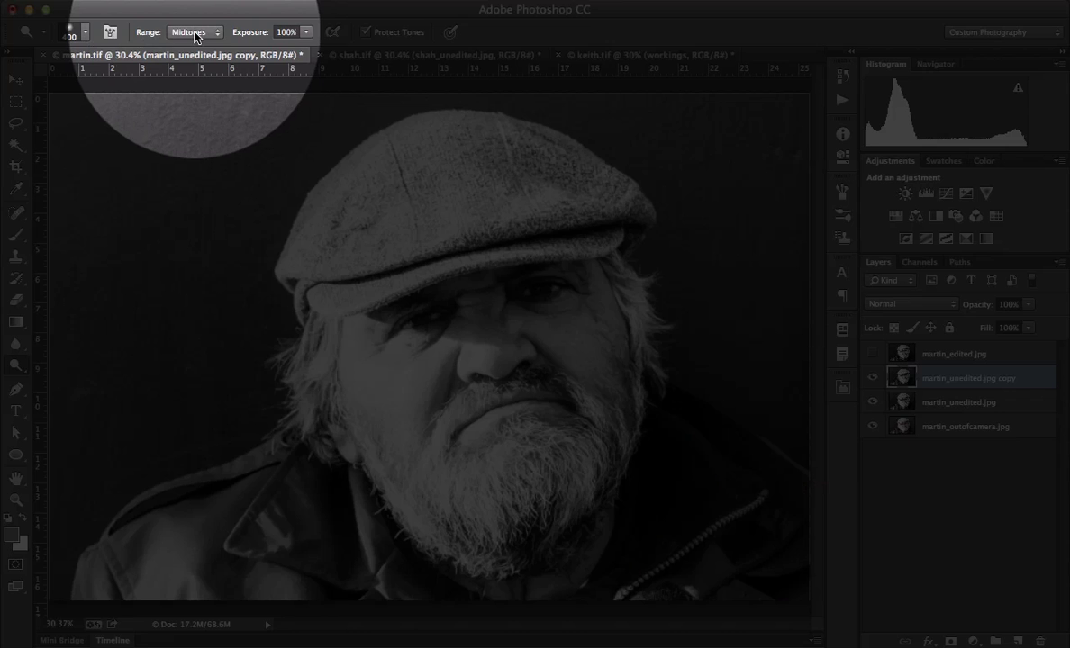
click(189, 32)
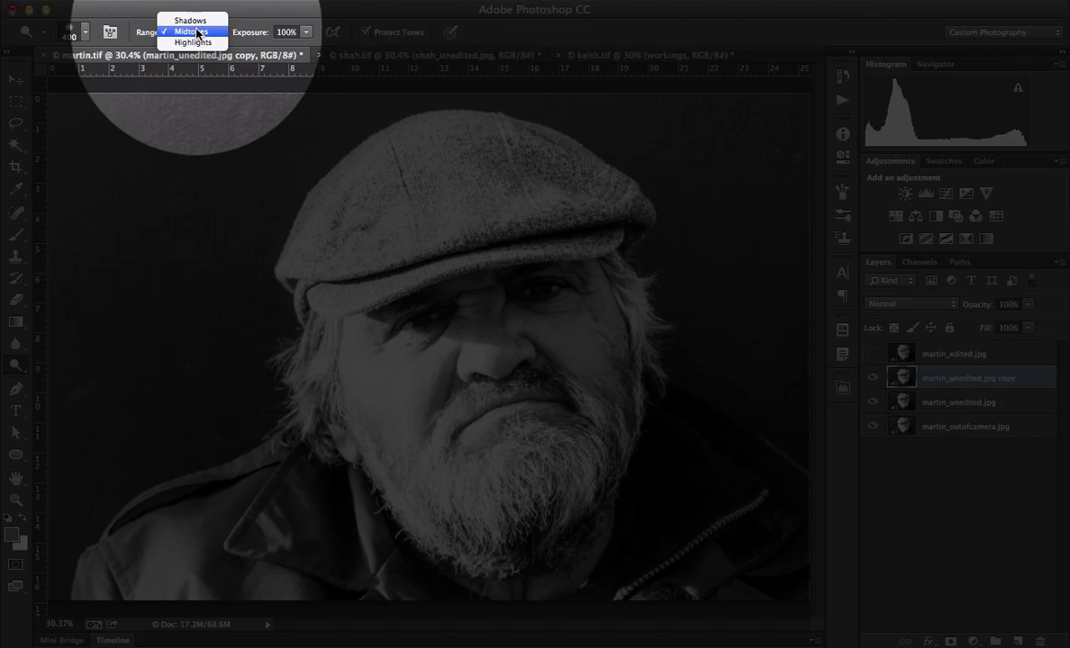
click(197, 33)
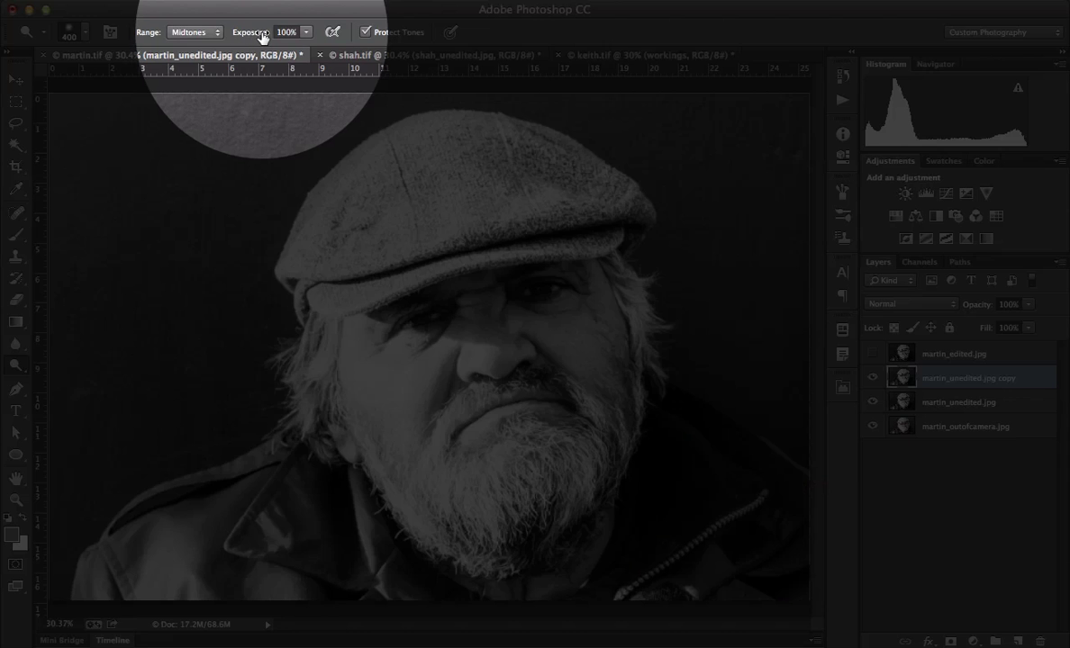
drag(260, 36, 195, 32)
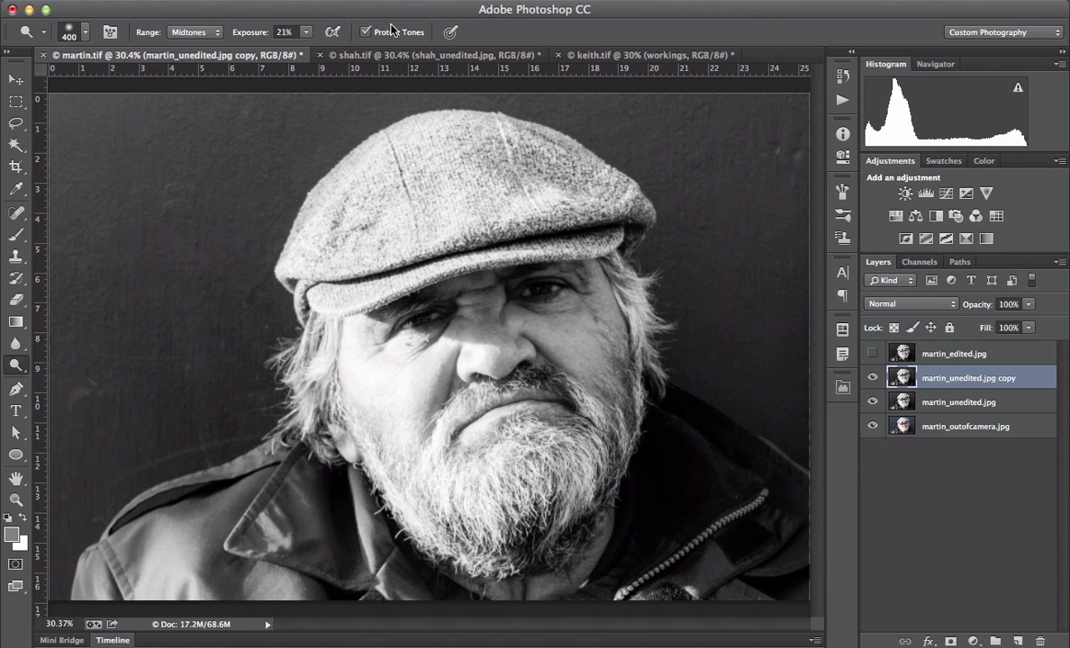
Step: Dodge the shadowed cheek and the area around the eye at 100% zoom with a 200 px brush, undoing the excess stroke
key(super+equal)
key(super+equal)
key(super+equal)
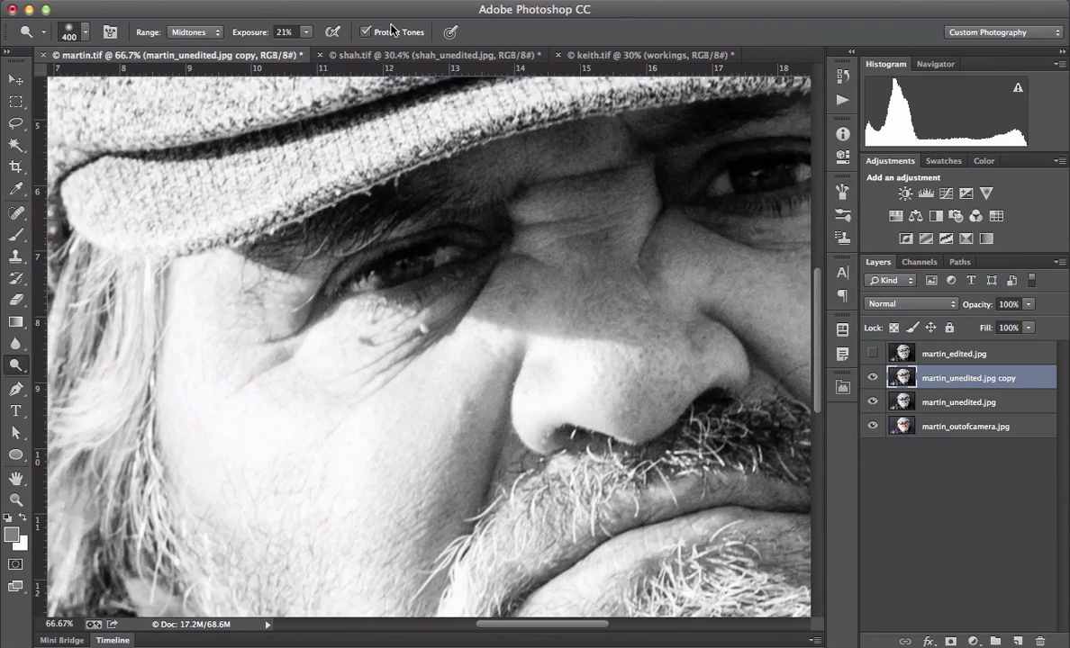
key(super+equal)
mouse_move(625, 288)
mouse_down()
mouse_move(353, 420)
mouse_move(391, 408)
mouse_up()
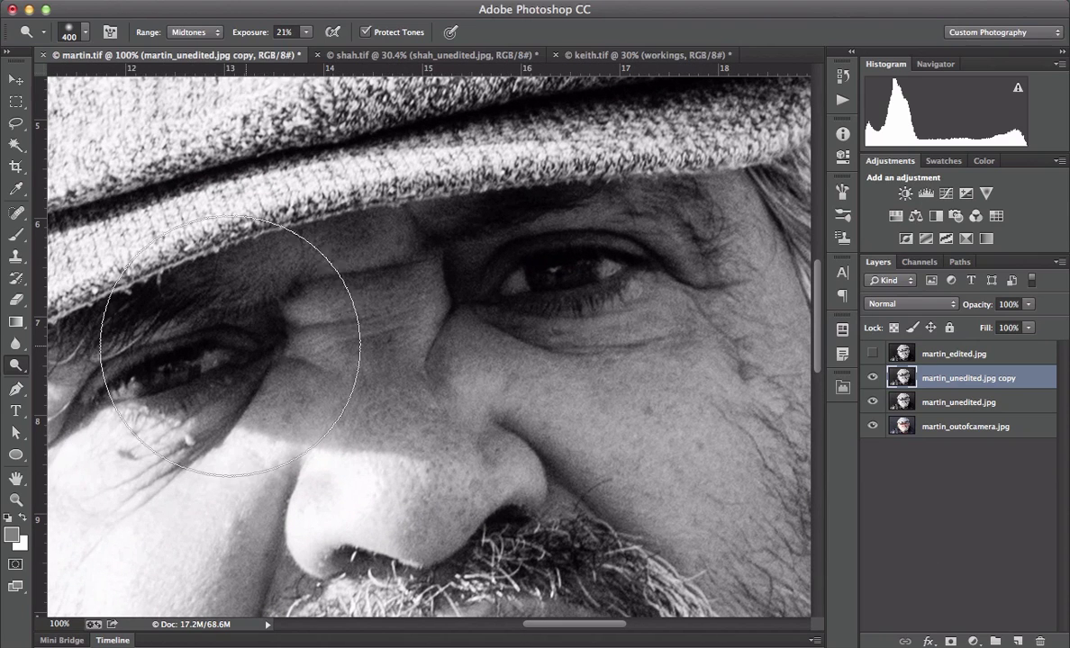
key(bracketleft)
key(bracketleft)
key(bracketleft)
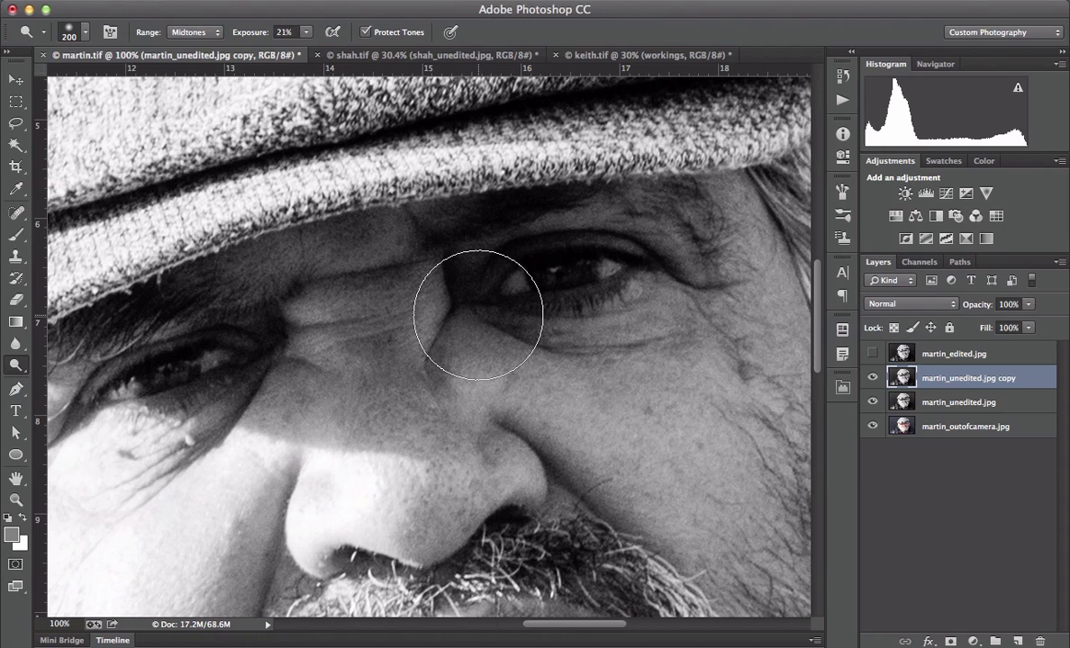
mouse_move(478, 315)
mouse_down()
mouse_move(422, 255)
mouse_move(405, 330)
mouse_move(376, 364)
mouse_move(391, 334)
mouse_move(419, 373)
mouse_move(316, 373)
mouse_move(240, 326)
mouse_move(505, 233)
mouse_move(453, 310)
mouse_move(419, 297)
mouse_move(396, 329)
mouse_move(345, 316)
mouse_move(358, 322)
mouse_move(336, 371)
mouse_move(359, 363)
mouse_move(330, 390)
mouse_move(346, 369)
mouse_move(356, 314)
mouse_move(341, 314)
mouse_move(376, 277)
mouse_move(371, 305)
mouse_move(401, 282)
mouse_move(396, 337)
mouse_move(418, 330)
mouse_move(364, 363)
mouse_move(384, 365)
mouse_move(313, 354)
mouse_move(337, 332)
mouse_move(280, 313)
mouse_move(144, 345)
mouse_move(154, 331)
mouse_move(237, 322)
mouse_move(197, 310)
mouse_move(231, 348)
mouse_move(270, 293)
mouse_move(251, 351)
mouse_move(288, 289)
mouse_move(227, 323)
mouse_move(253, 349)
mouse_move(275, 296)
mouse_move(244, 311)
mouse_move(258, 342)
mouse_move(331, 323)
mouse_move(505, 343)
mouse_move(535, 385)
mouse_move(474, 353)
mouse_move(453, 316)
mouse_move(437, 323)
mouse_move(401, 285)
mouse_move(381, 293)
mouse_move(475, 333)
mouse_move(520, 331)
mouse_move(488, 306)
mouse_move(518, 366)
mouse_move(595, 385)
mouse_move(582, 389)
mouse_move(633, 389)
mouse_move(657, 263)
mouse_move(609, 165)
mouse_move(630, 180)
mouse_move(578, 346)
mouse_move(461, 334)
mouse_move(497, 334)
mouse_move(572, 382)
mouse_move(564, 415)
mouse_move(561, 355)
mouse_move(630, 330)
mouse_move(621, 209)
mouse_move(641, 191)
mouse_up()
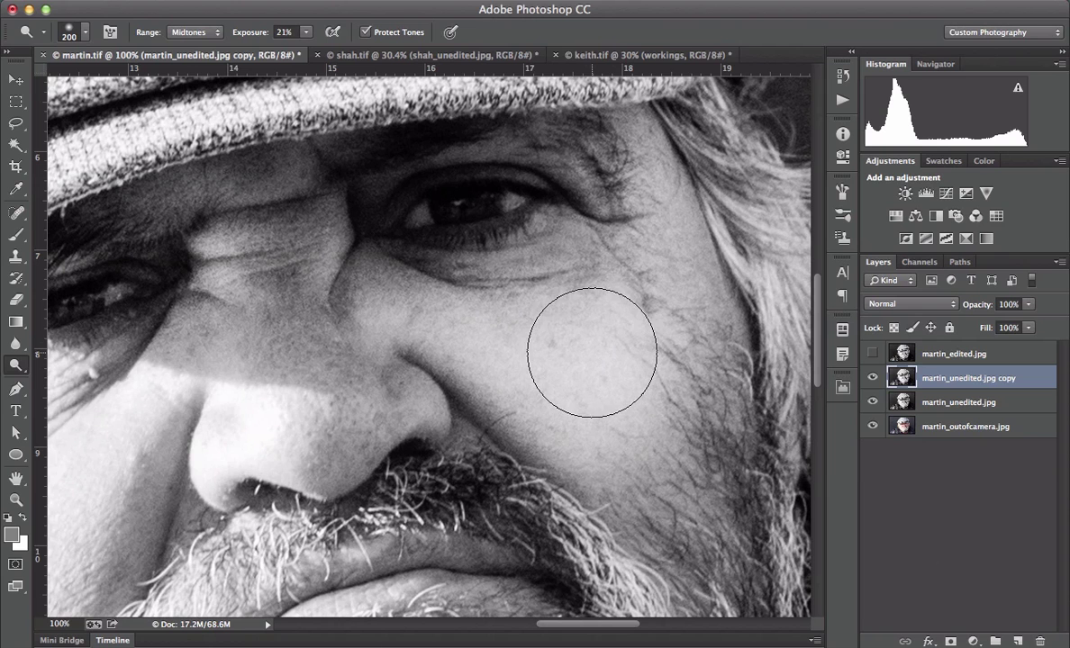
key(super+z)
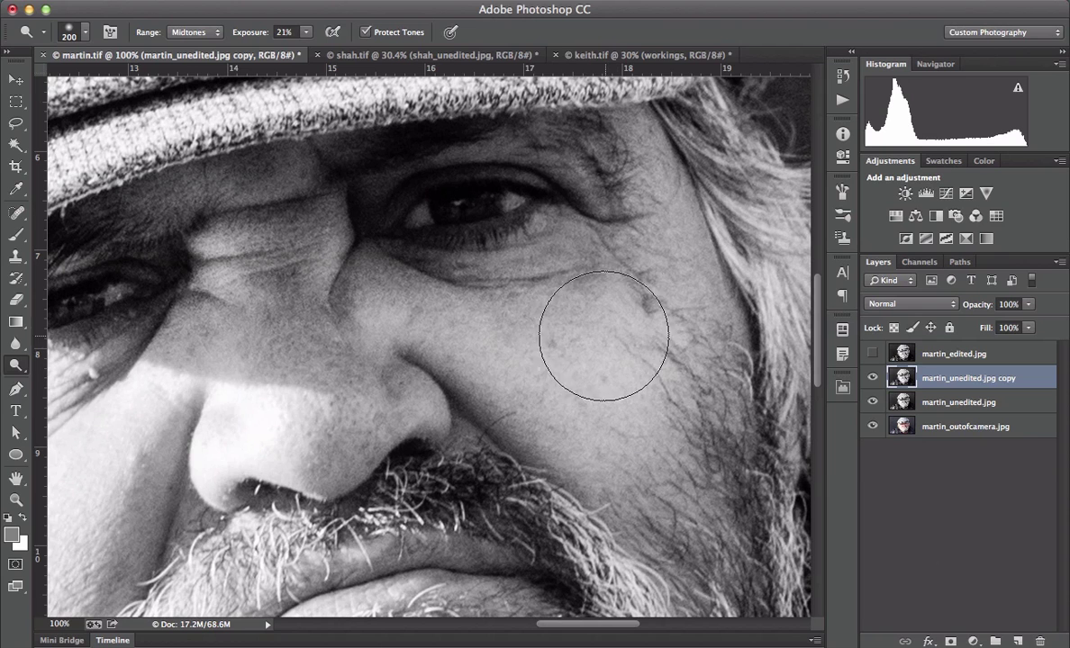
drag(582, 346, 677, 361)
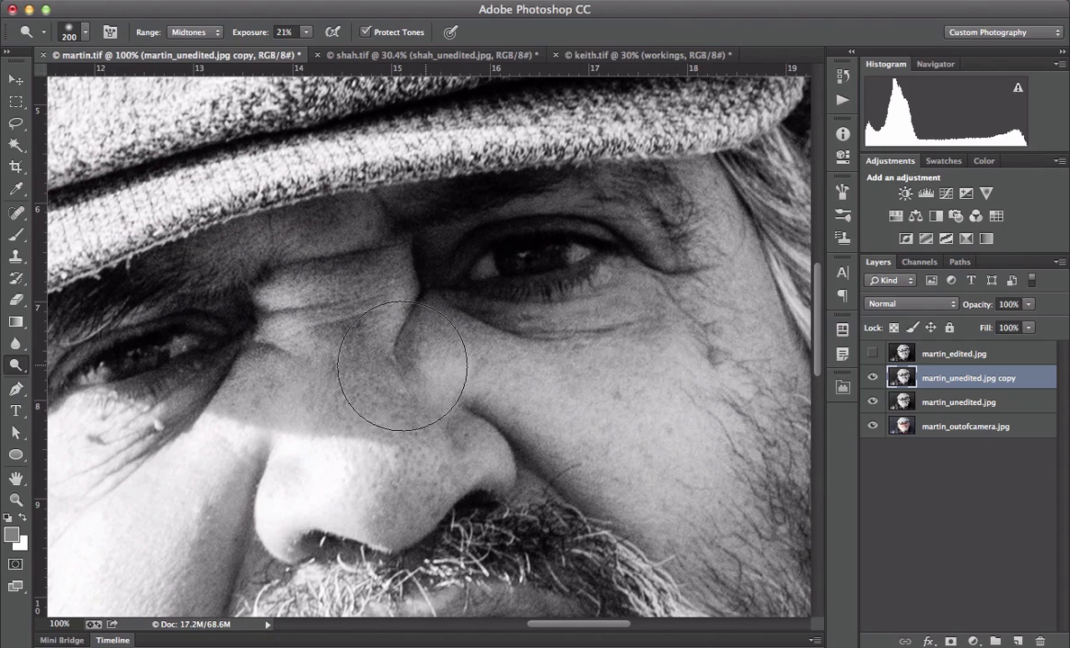
Step: Compare the dodged copy with the original layer and dodge the dark brow area above the eye beneath the cap
click(872, 379)
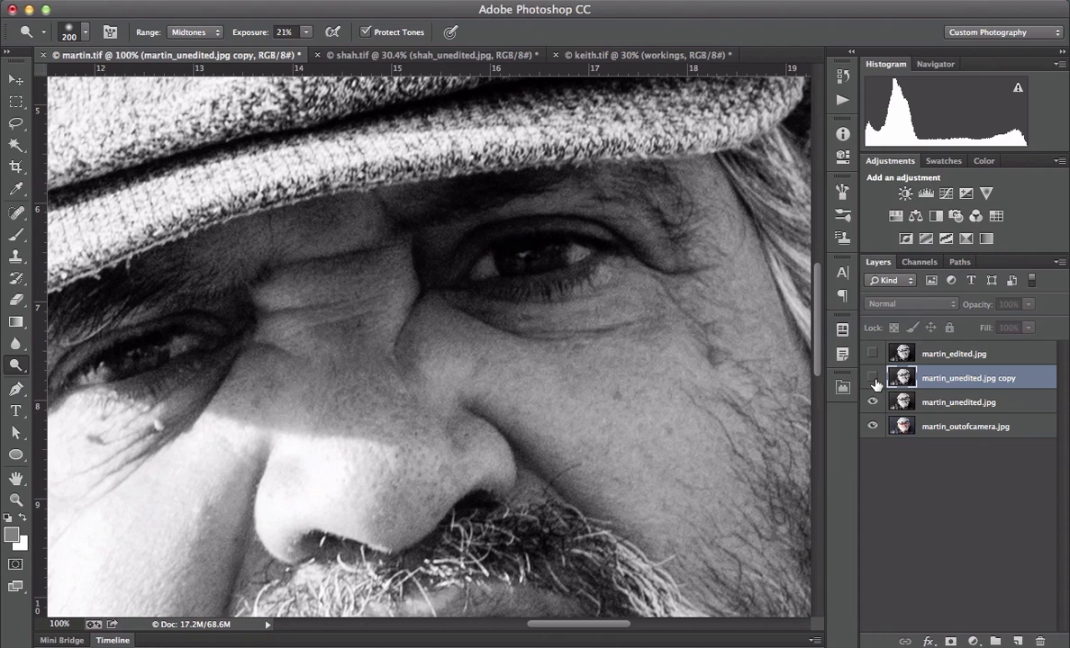
click(872, 379)
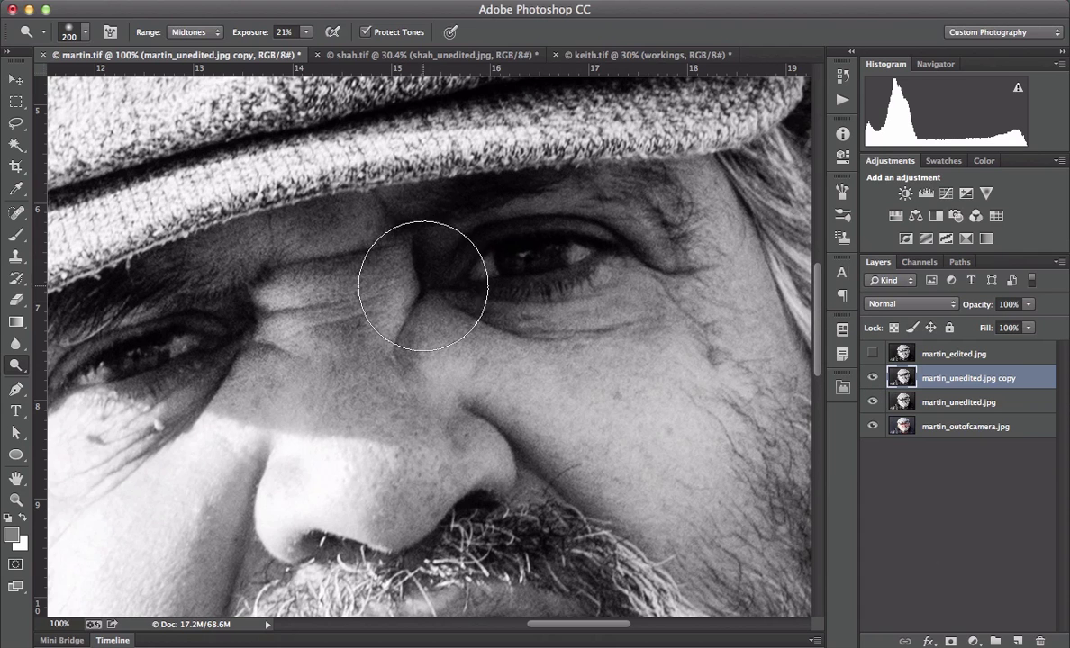
mouse_move(450, 220)
mouse_down()
mouse_move(526, 223)
mouse_move(537, 198)
mouse_move(548, 243)
mouse_move(592, 275)
mouse_move(587, 231)
mouse_move(515, 265)
mouse_move(530, 300)
mouse_move(542, 261)
mouse_move(455, 281)
mouse_move(502, 270)
mouse_move(462, 229)
mouse_move(441, 250)
mouse_move(457, 306)
mouse_move(465, 275)
mouse_move(515, 247)
mouse_move(544, 167)
mouse_up()
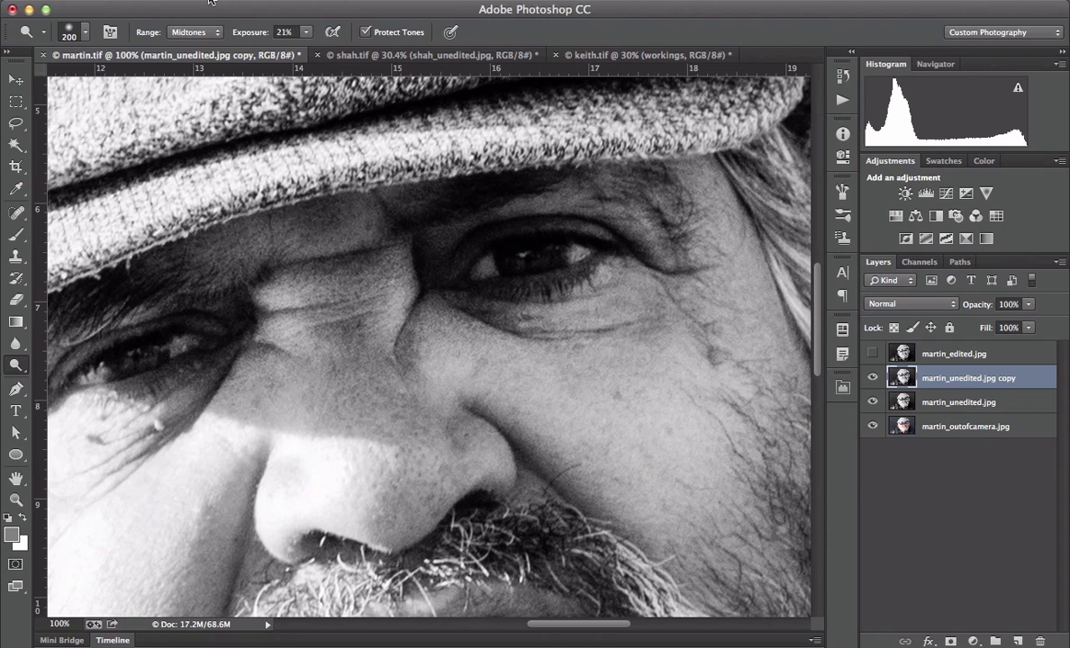
Step: Try dodging over the shadowed eye with the range set to Shadows, comparing and undoing the stroke
click(196, 33)
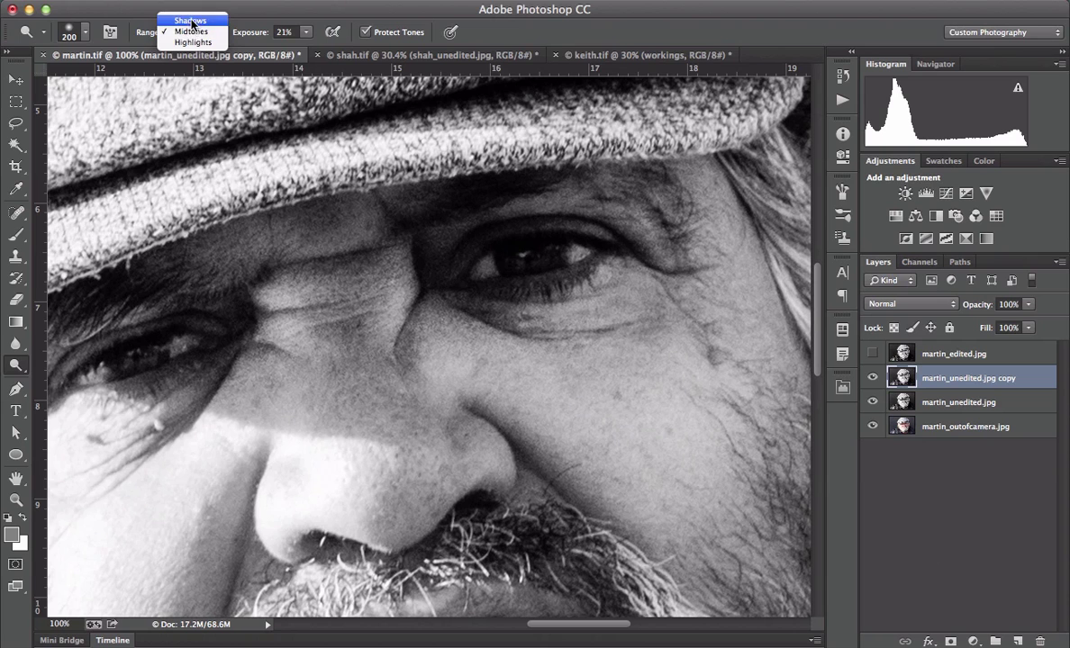
click(190, 21)
mouse_move(510, 271)
mouse_down()
mouse_move(518, 238)
mouse_move(468, 223)
mouse_move(496, 274)
mouse_move(511, 230)
mouse_move(438, 288)
mouse_move(501, 261)
mouse_move(442, 252)
mouse_move(476, 278)
mouse_move(510, 203)
mouse_move(599, 230)
mouse_move(610, 270)
mouse_move(569, 244)
mouse_move(511, 278)
mouse_move(573, 246)
mouse_up()
key(super+z)
key(super+z)
key(super+z)
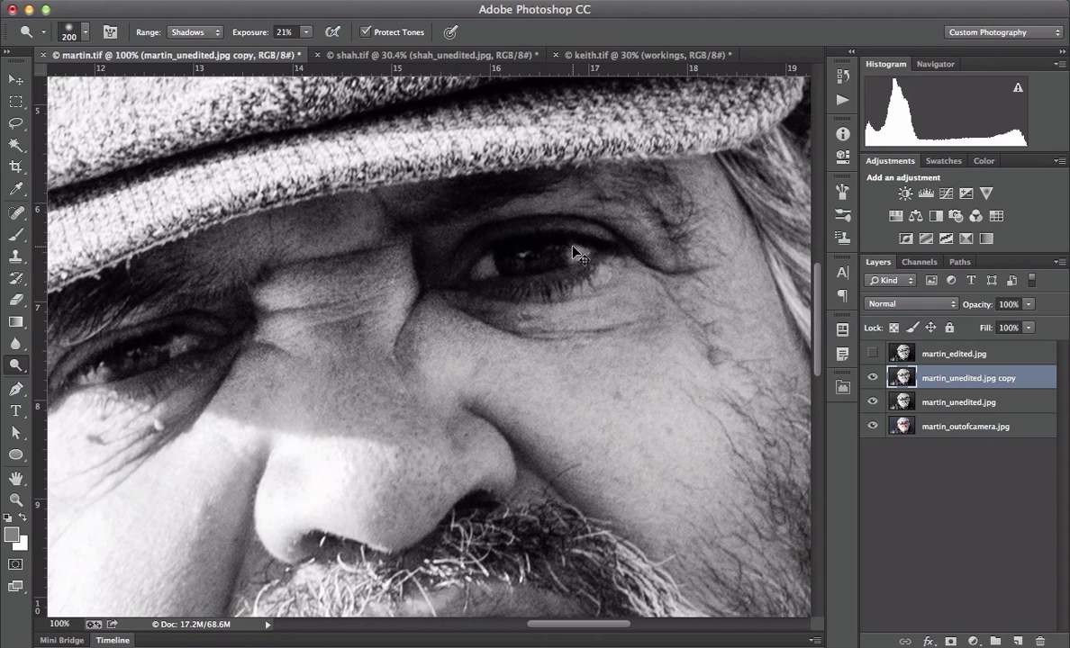
key(super+z)
key(super+z)
key(super+z)
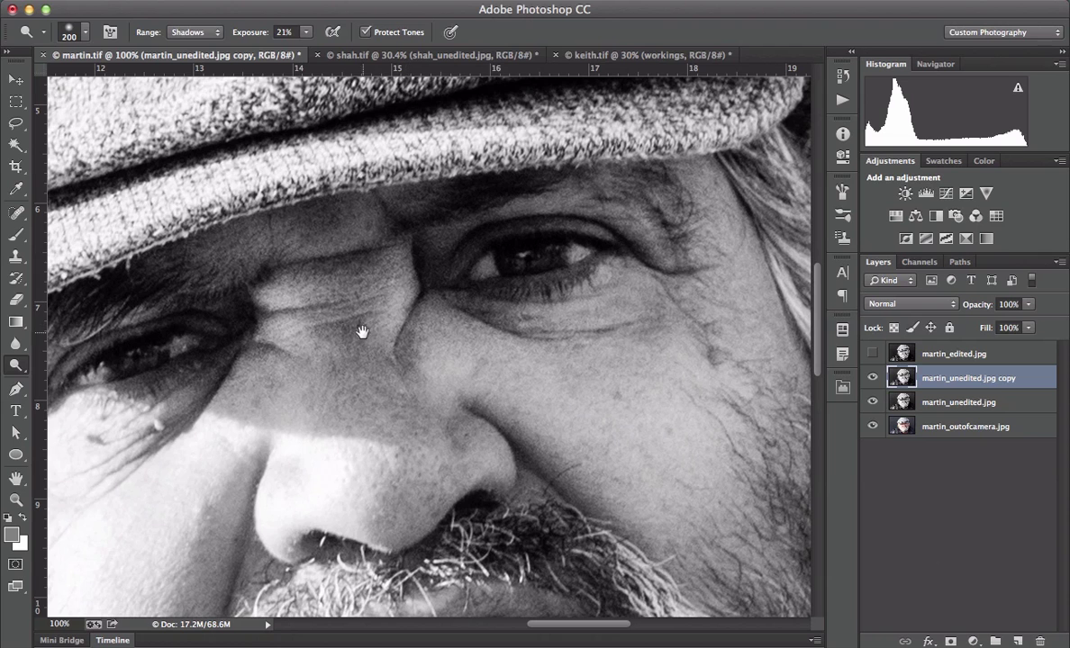
Step: Examine the eyes, nose, cheeks and beard of the portrait at 100% and 50% zoom
mouse_move(370, 339)
mouse_down()
mouse_move(530, 312)
mouse_move(576, 317)
mouse_move(568, 283)
mouse_up()
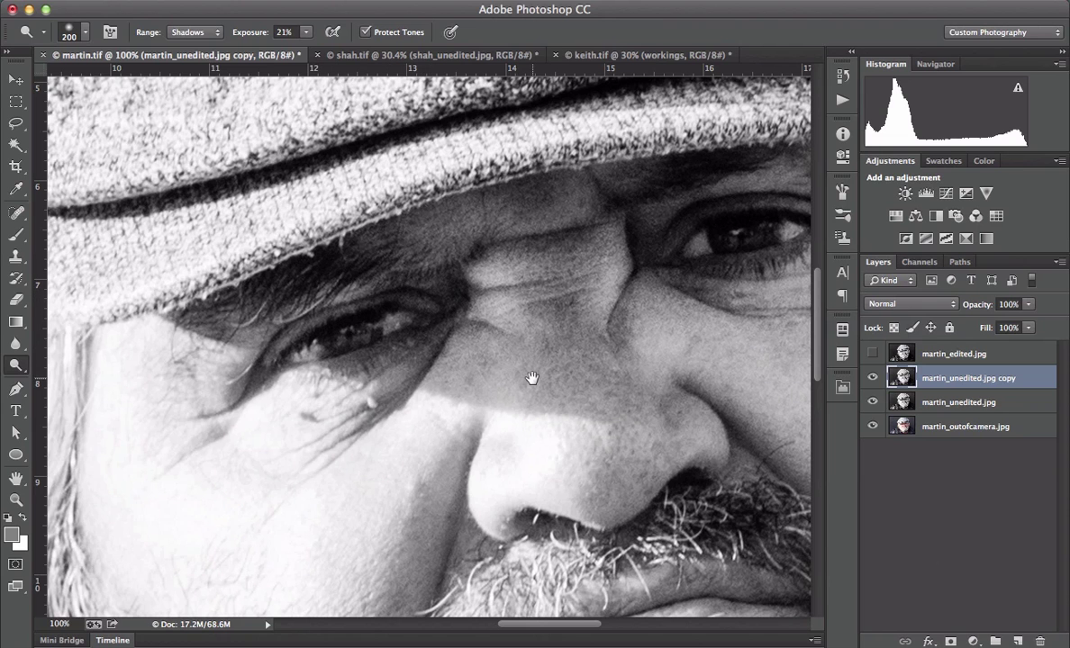
drag(494, 351, 429, 272)
scroll(482, 272, down, 5)
scroll(481, 272, right, 5)
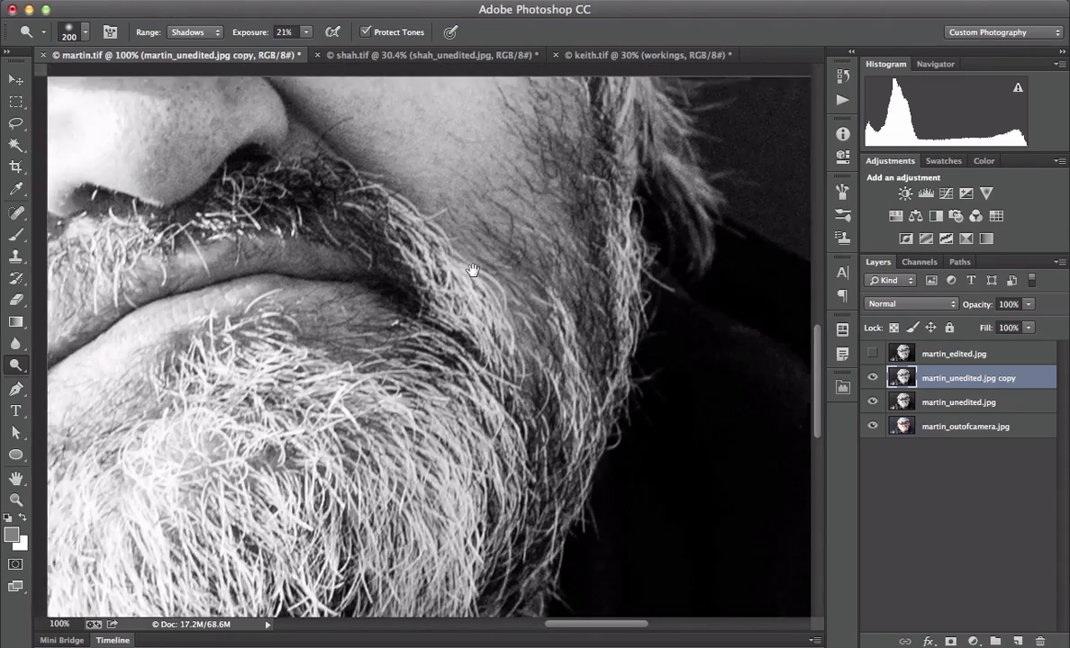
key(super+minus)
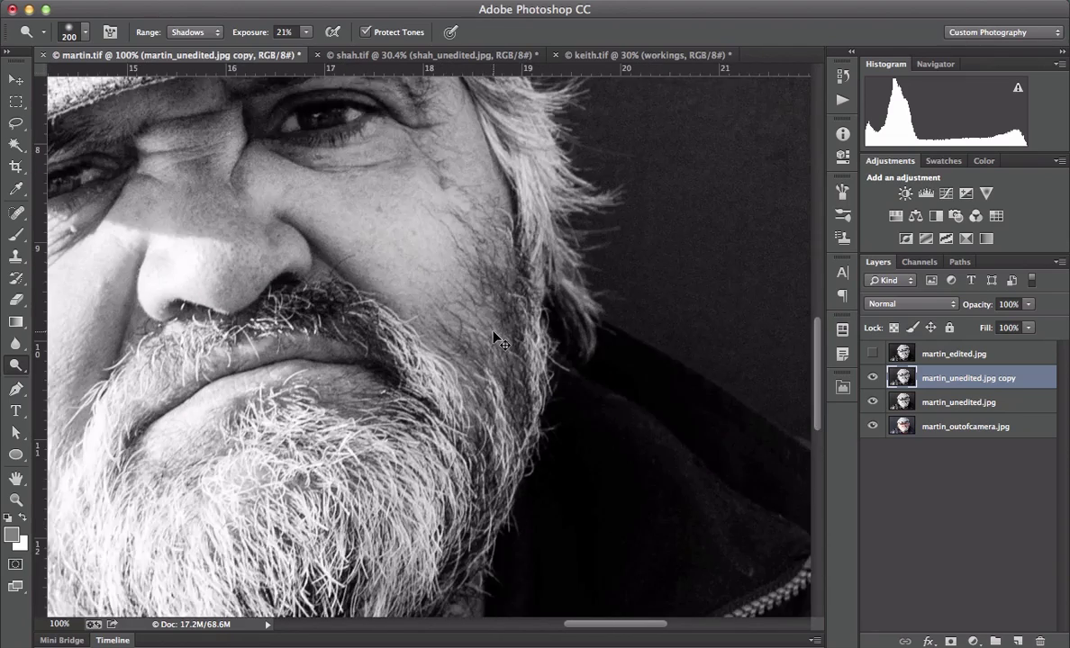
key(super+minus)
key(super+r)
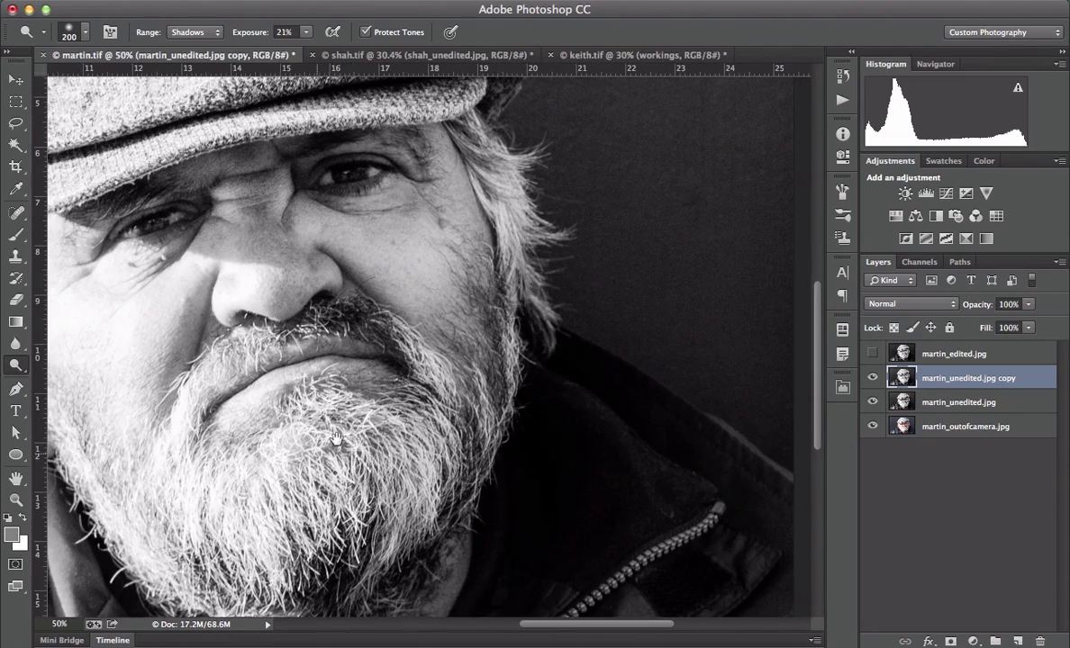
scroll(300, 417, down, 5)
scroll(300, 417, left, 5)
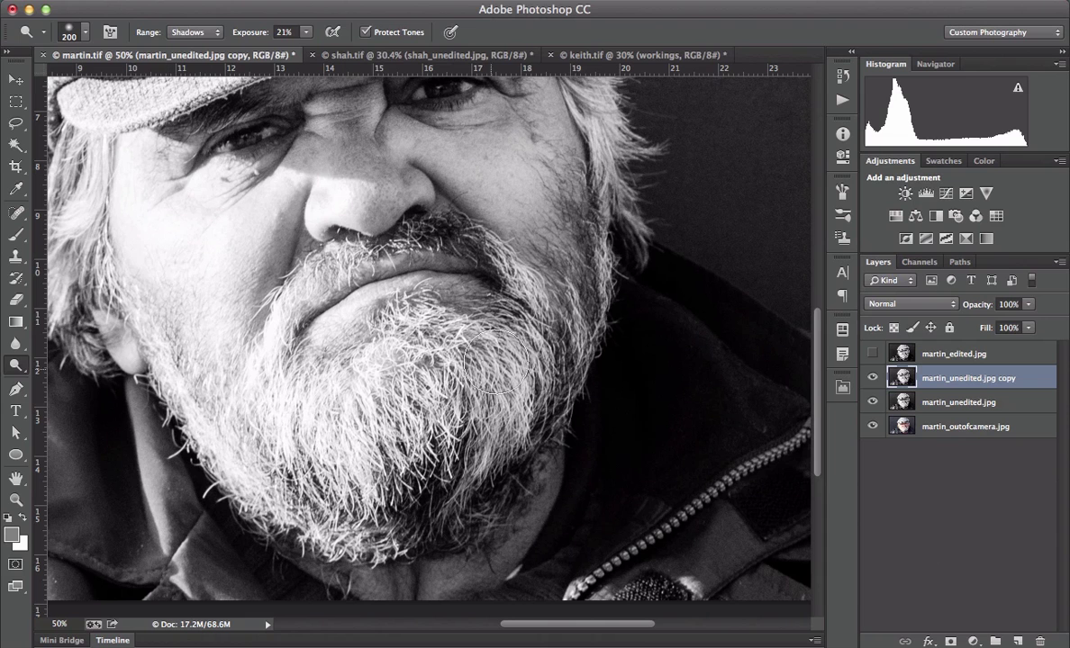
mouse_move(186, 324)
mouse_down()
mouse_move(255, 448)
mouse_move(173, 328)
mouse_move(267, 487)
mouse_move(212, 384)
mouse_move(278, 464)
mouse_move(156, 340)
mouse_move(265, 472)
mouse_move(318, 475)
mouse_move(394, 408)
mouse_move(267, 333)
mouse_move(284, 494)
mouse_up()
Step: Burn the bright beard with the Burn tool set to Midtones at 33% exposure, toggling the stroke to compare before and after
click(25, 372)
click(54, 377)
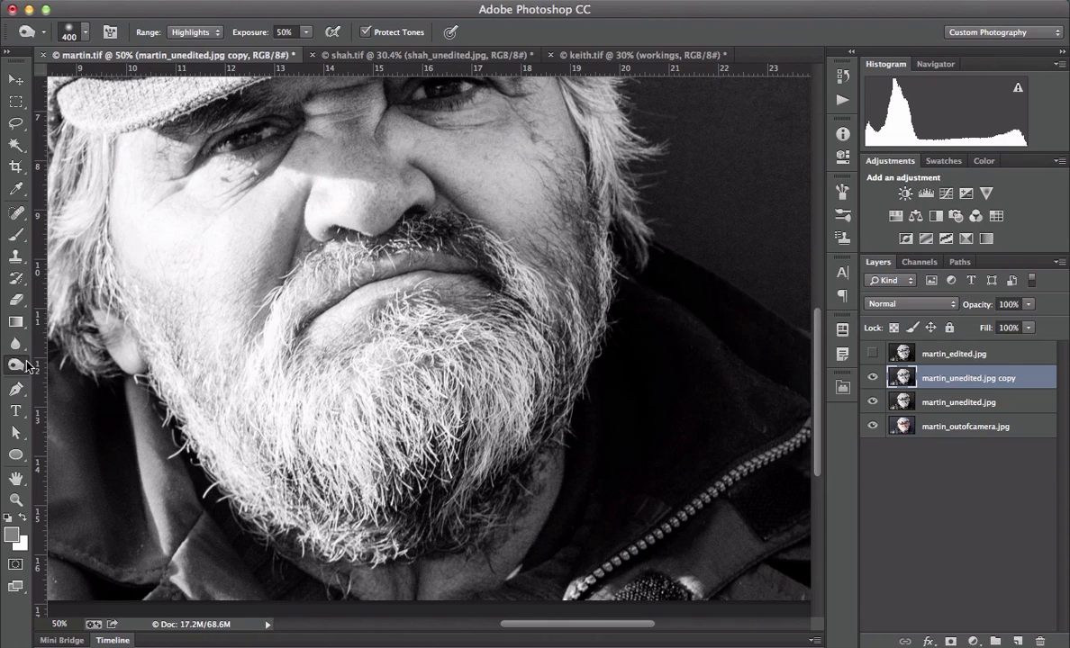
click(194, 32)
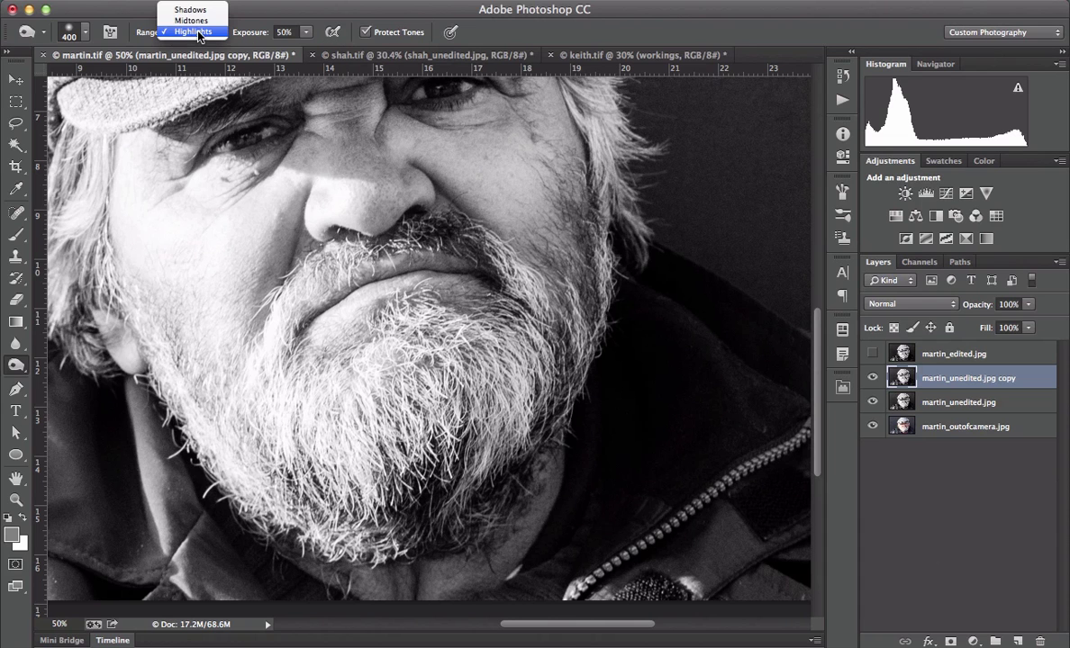
click(192, 21)
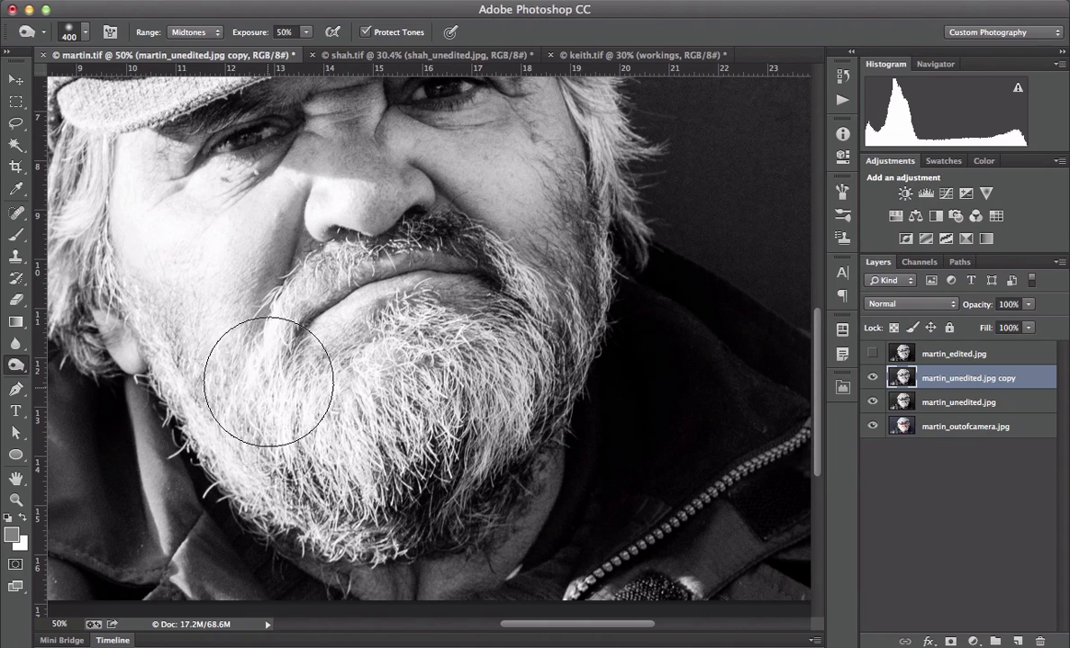
drag(248, 36, 239, 13)
mouse_move(296, 439)
mouse_down()
mouse_move(324, 431)
mouse_move(289, 454)
mouse_move(342, 431)
mouse_move(317, 410)
mouse_move(318, 448)
mouse_move(310, 441)
mouse_move(332, 435)
mouse_move(301, 422)
mouse_move(285, 451)
mouse_move(319, 428)
mouse_move(269, 436)
mouse_move(280, 461)
mouse_move(293, 424)
mouse_move(253, 455)
mouse_move(281, 455)
mouse_move(259, 413)
mouse_move(237, 448)
mouse_move(261, 430)
mouse_move(217, 384)
mouse_move(194, 381)
mouse_move(193, 395)
mouse_move(200, 356)
mouse_move(170, 319)
mouse_move(170, 367)
mouse_move(194, 398)
mouse_move(193, 351)
mouse_move(151, 336)
mouse_move(156, 369)
mouse_move(200, 377)
mouse_move(246, 466)
mouse_move(322, 472)
mouse_move(305, 423)
mouse_move(287, 461)
mouse_move(363, 468)
mouse_move(386, 406)
mouse_move(435, 447)
mouse_move(497, 384)
mouse_move(445, 371)
mouse_move(415, 427)
mouse_move(475, 428)
mouse_move(407, 379)
mouse_move(371, 463)
mouse_move(348, 402)
mouse_up()
key(super+z)
key(super+z)
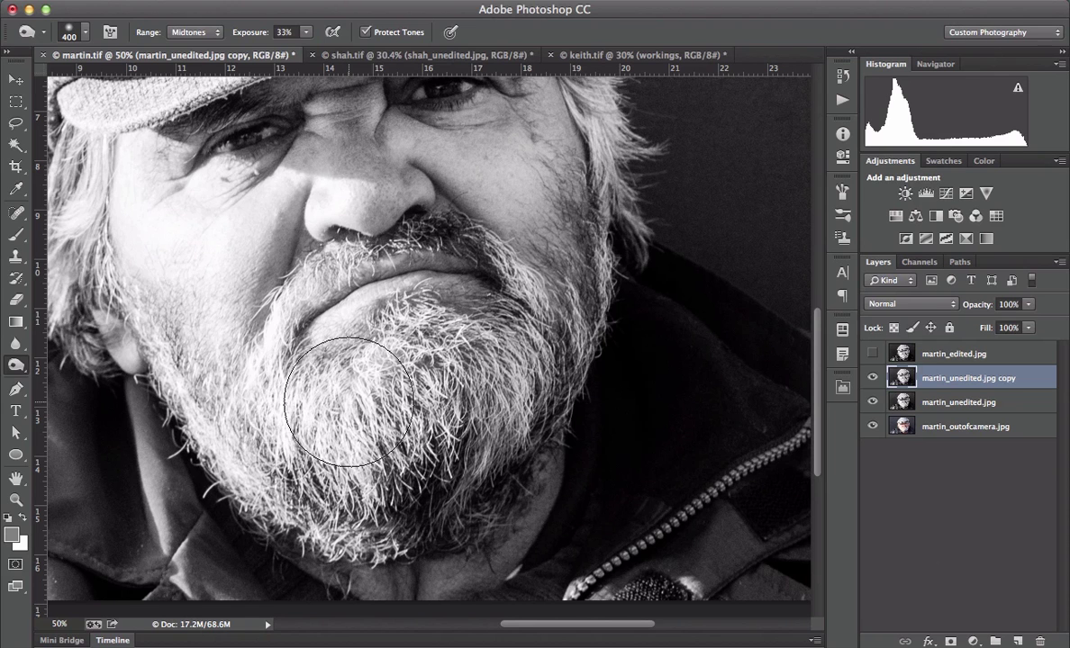
key(super+z)
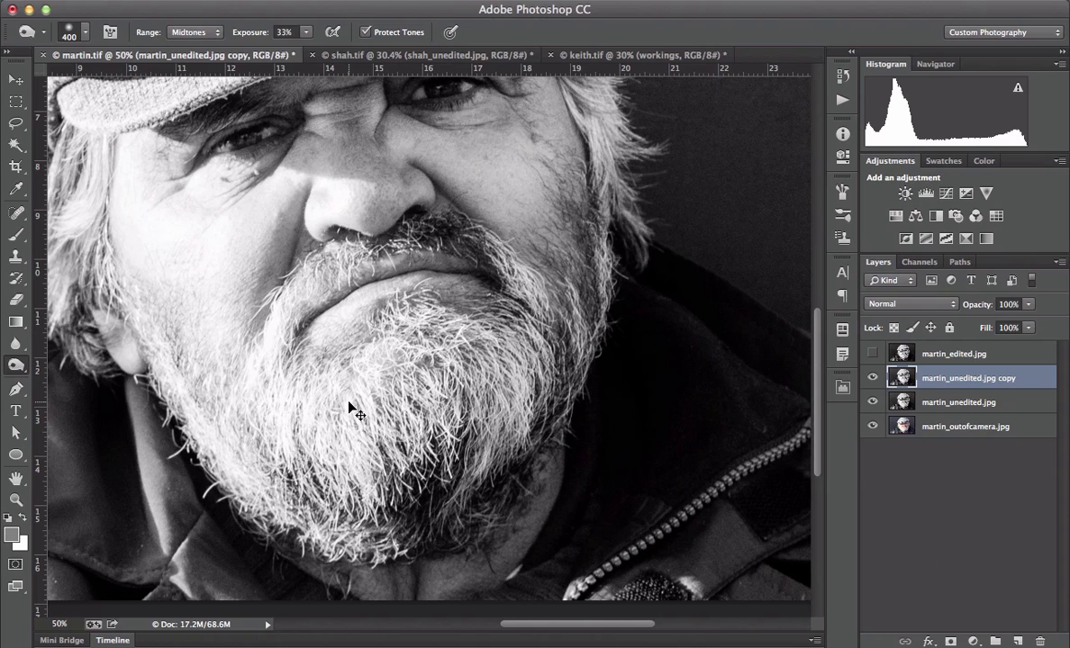
key(super+z)
key(super+z)
key(super+z)
key(super+z)
Step: Burn across the beard with the range set to Highlights at 33% exposure, toggling the stroke to compare before and after
click(200, 36)
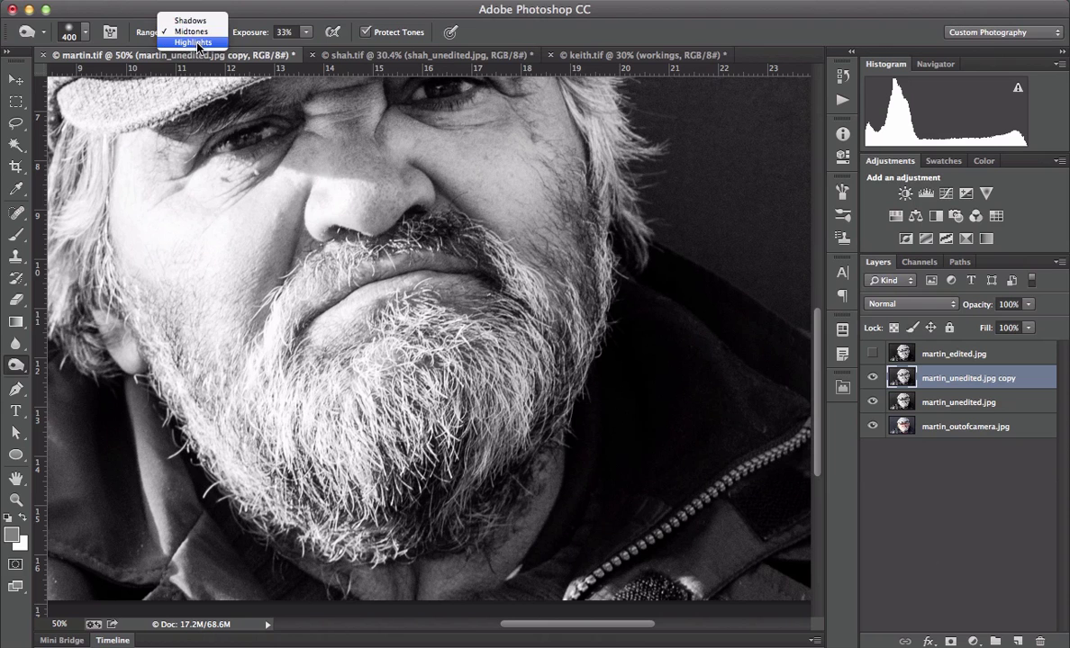
click(198, 42)
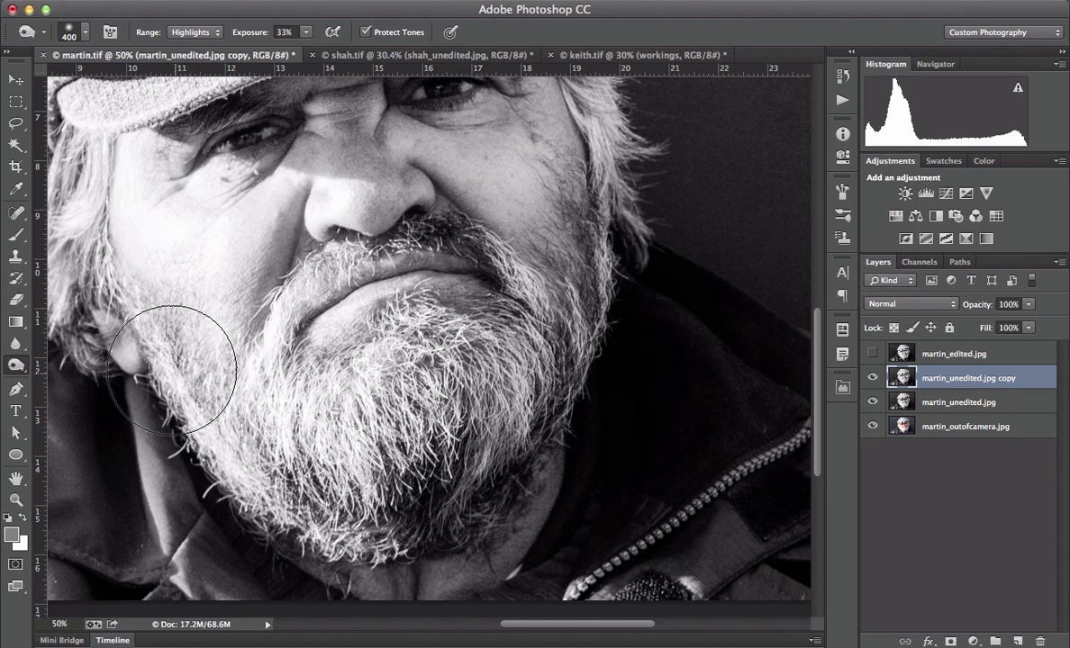
mouse_move(168, 370)
mouse_down()
mouse_move(225, 450)
mouse_move(295, 473)
mouse_move(231, 424)
mouse_move(328, 404)
mouse_move(337, 374)
mouse_up()
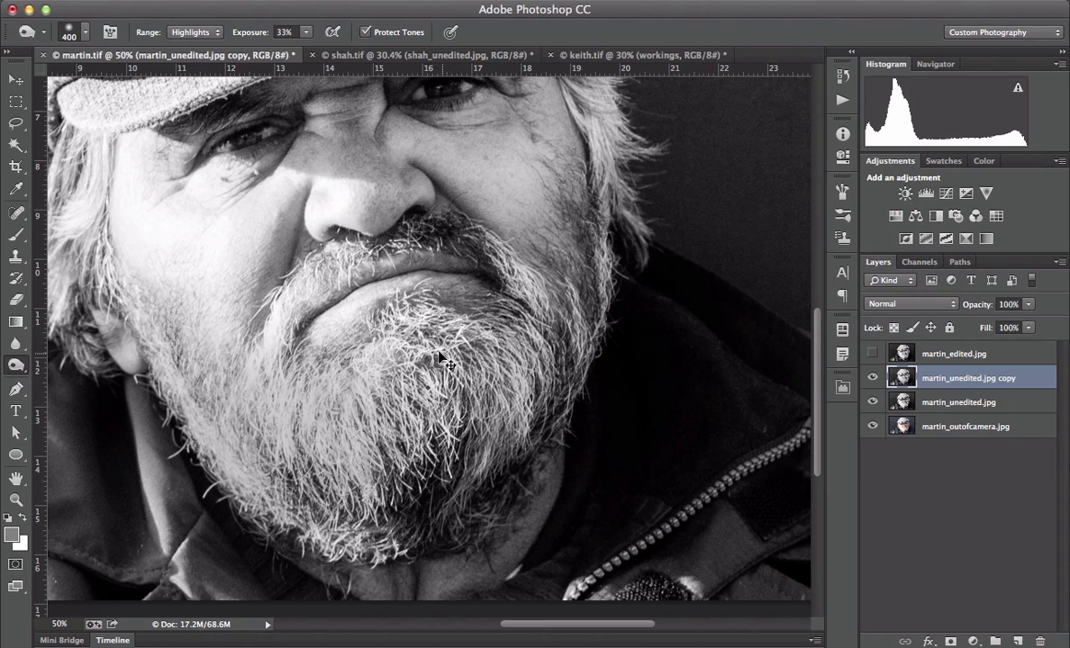
key(super+z)
key(super+z)
key(super+z)
key(super+z)
key(super+z)
key(super+z)
Step: Compare the dodged and burned copy of the whole portrait with the unedited layer and the finished edited version
key(super+0)
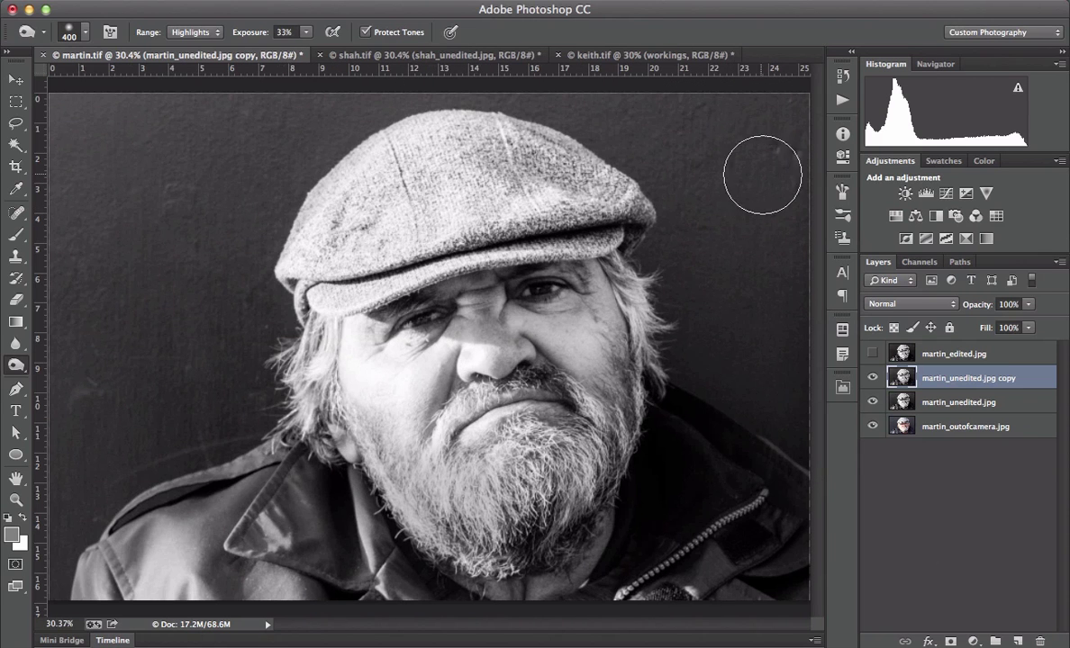
click(873, 379)
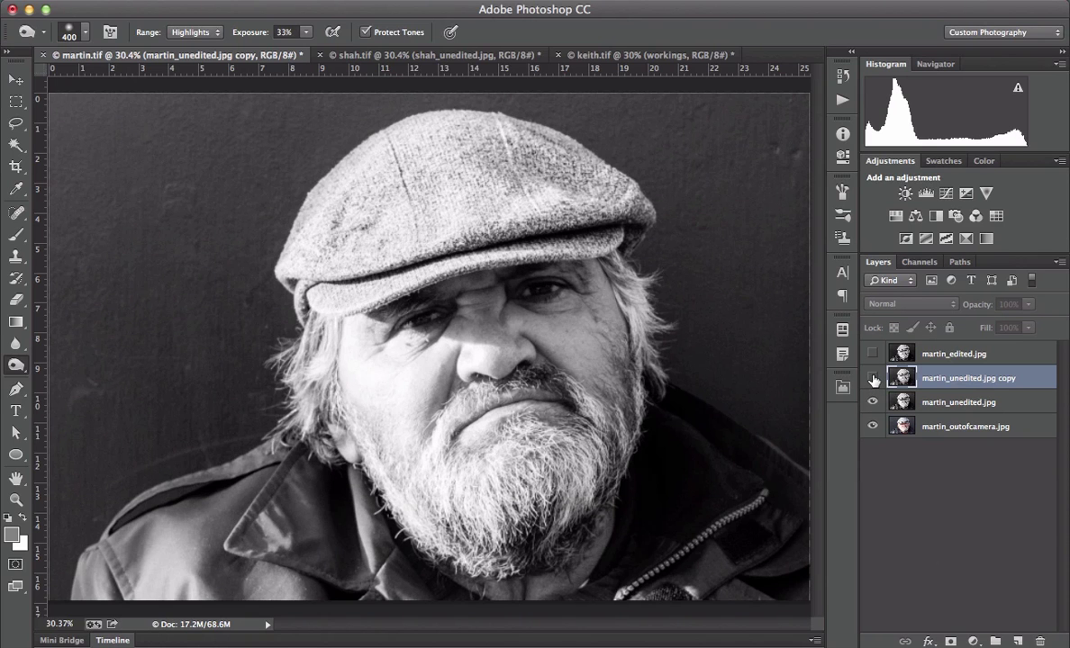
click(873, 379)
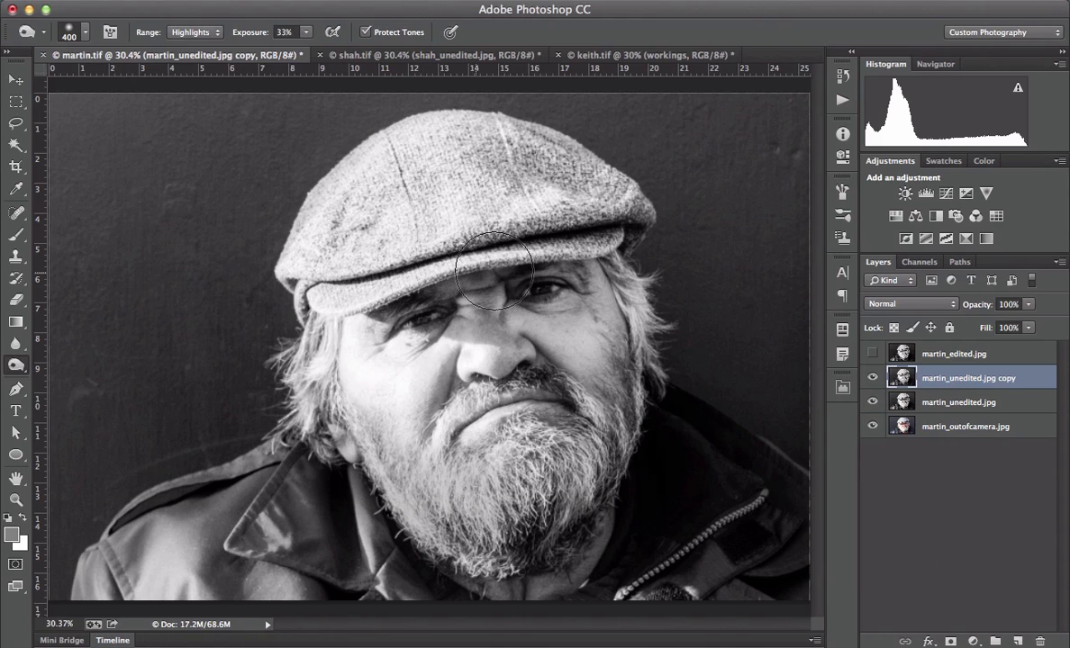
click(872, 378)
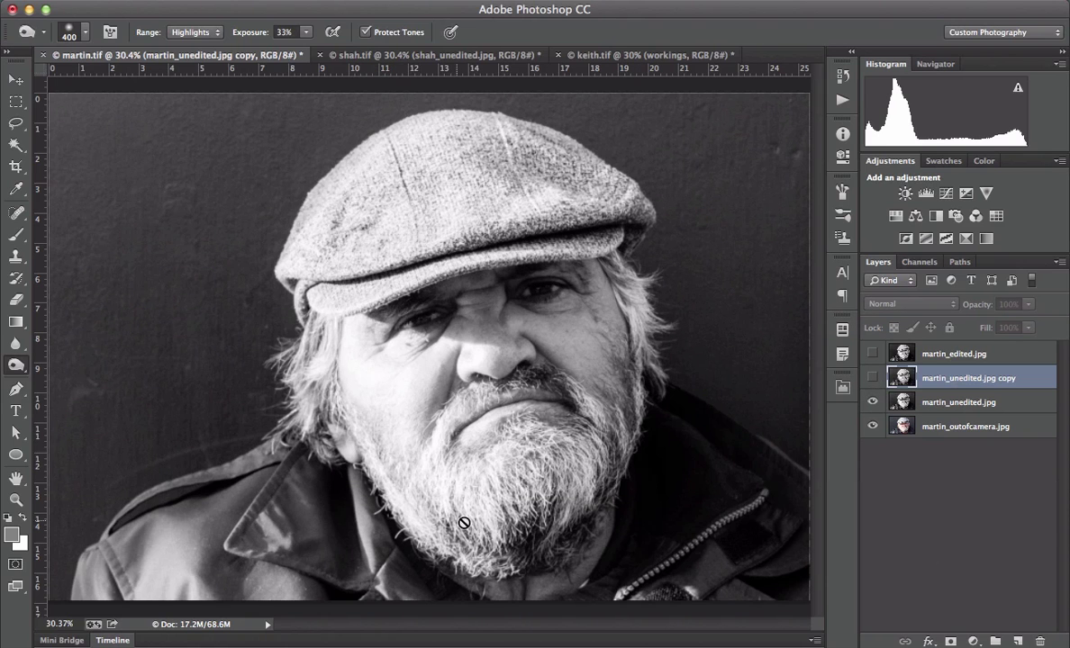
click(873, 377)
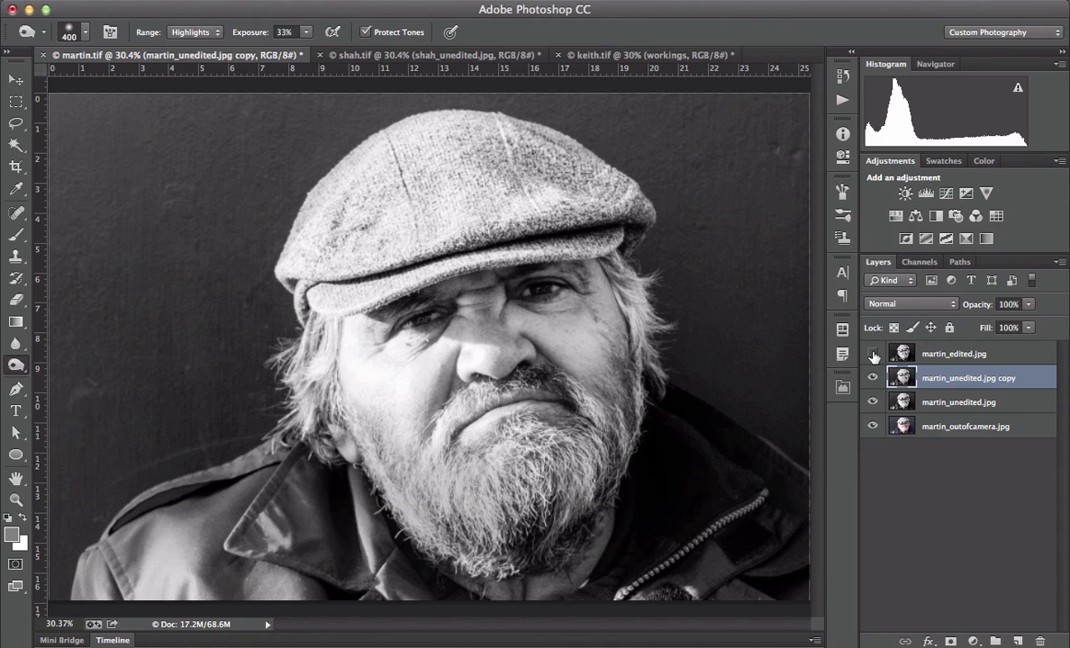
click(872, 355)
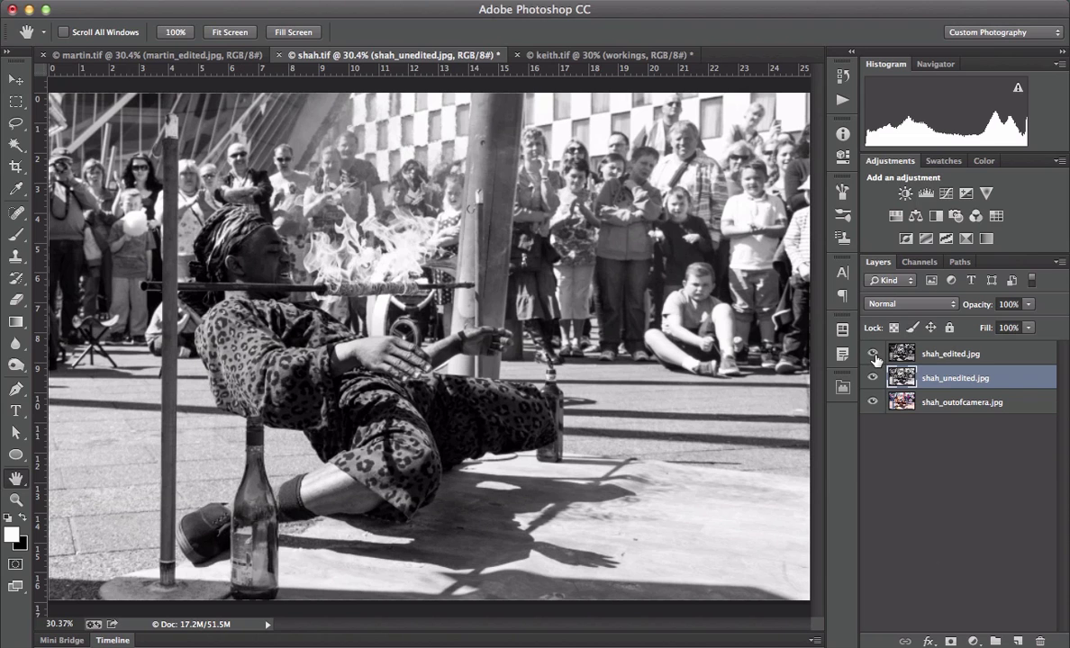
Step: Compare and hide the shah_edited.jpg layer, and add a Soft Light layer named "dodge burn face" filled with 50% gray
click(873, 354)
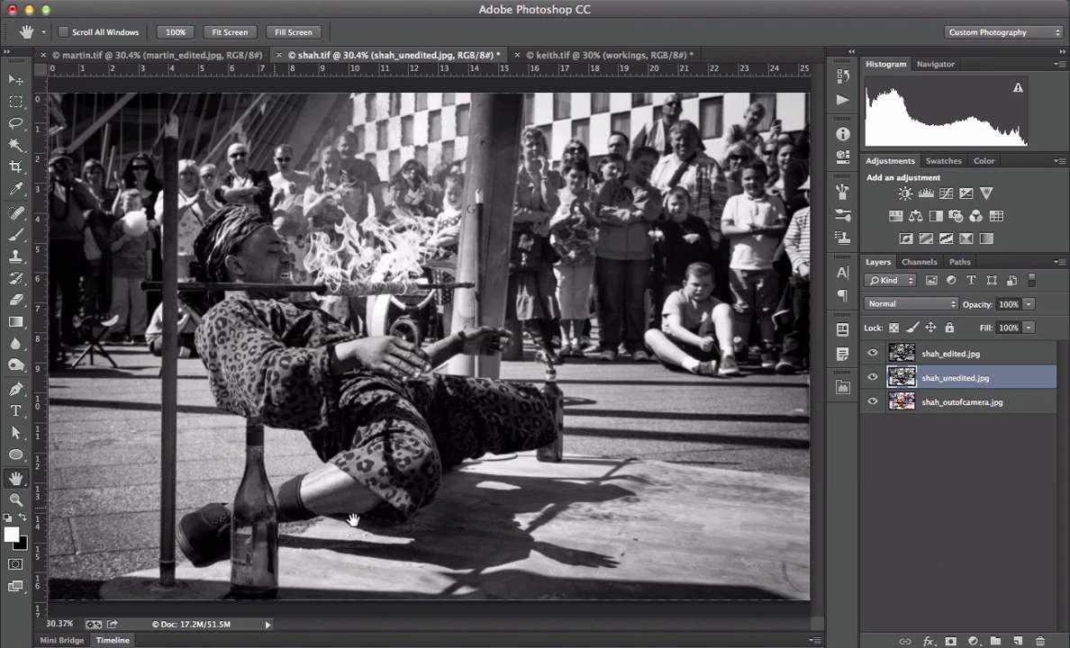
click(872, 353)
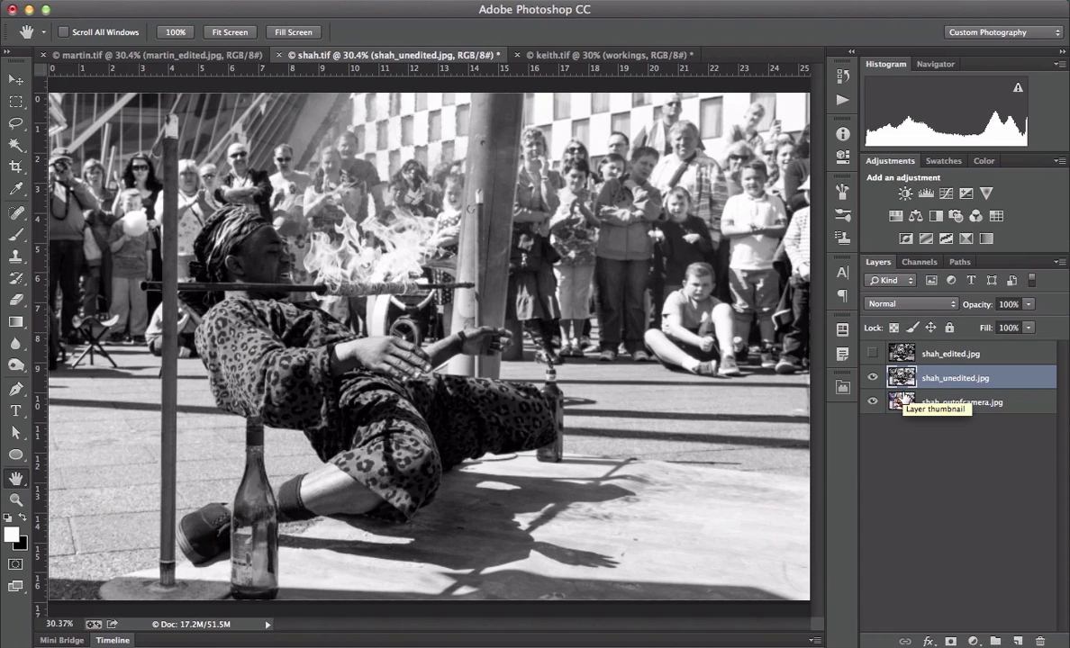
key(super+shift+n)
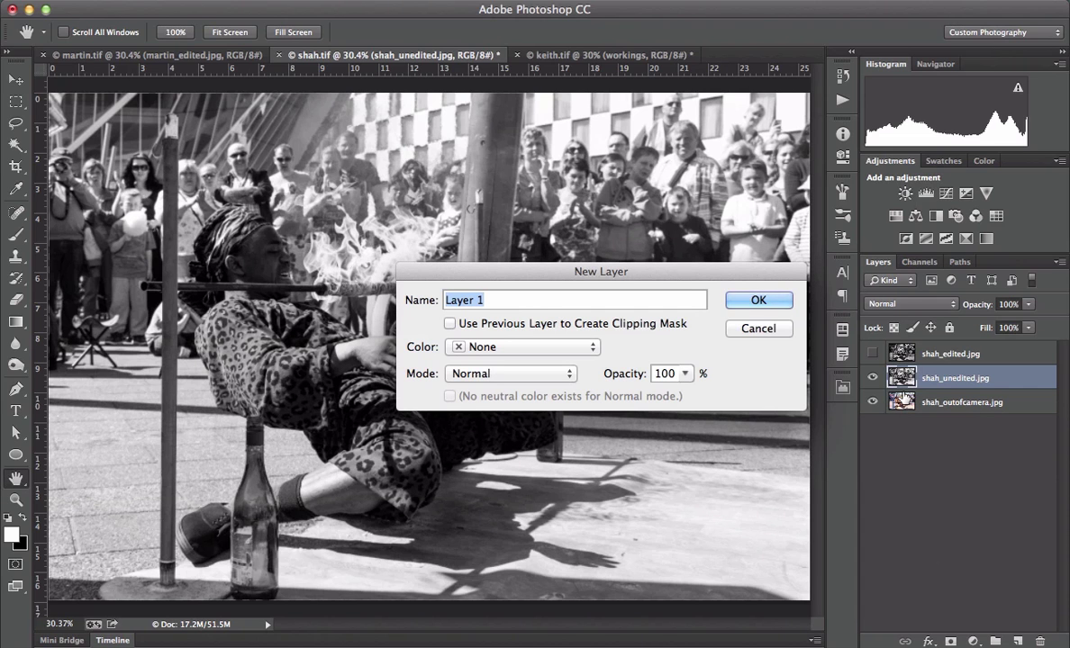
text(dodge burn)
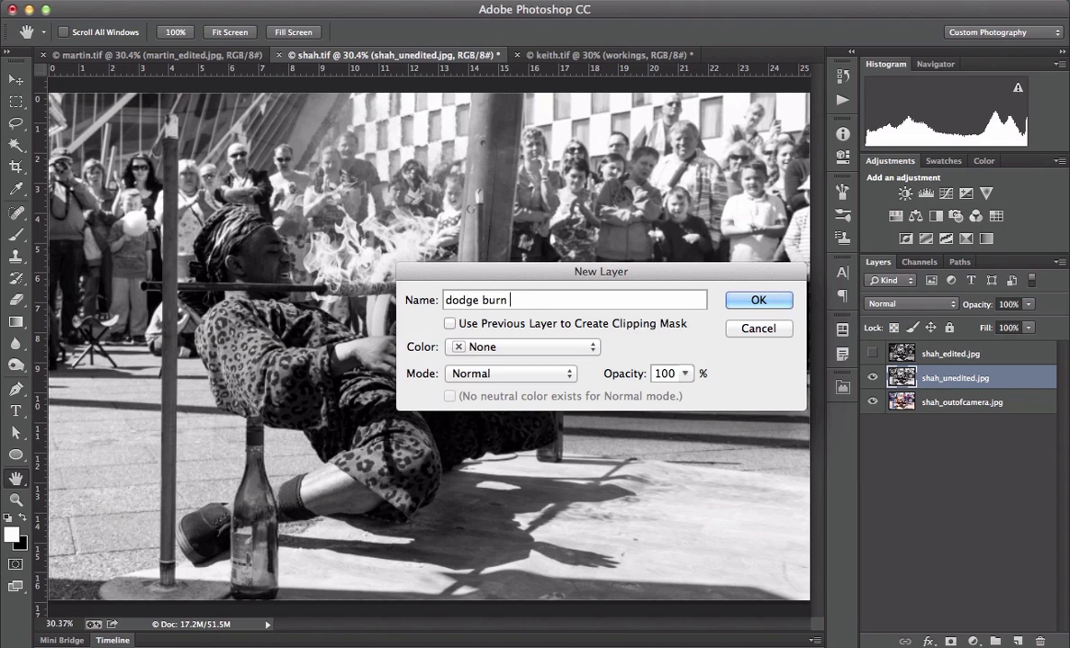
text( face)
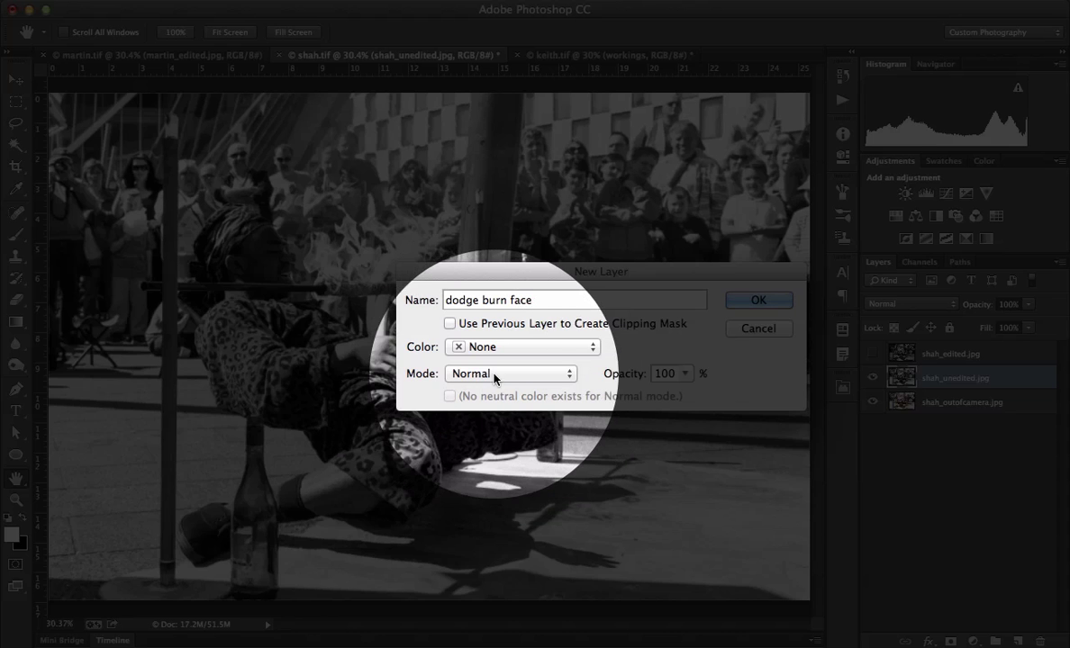
click(494, 375)
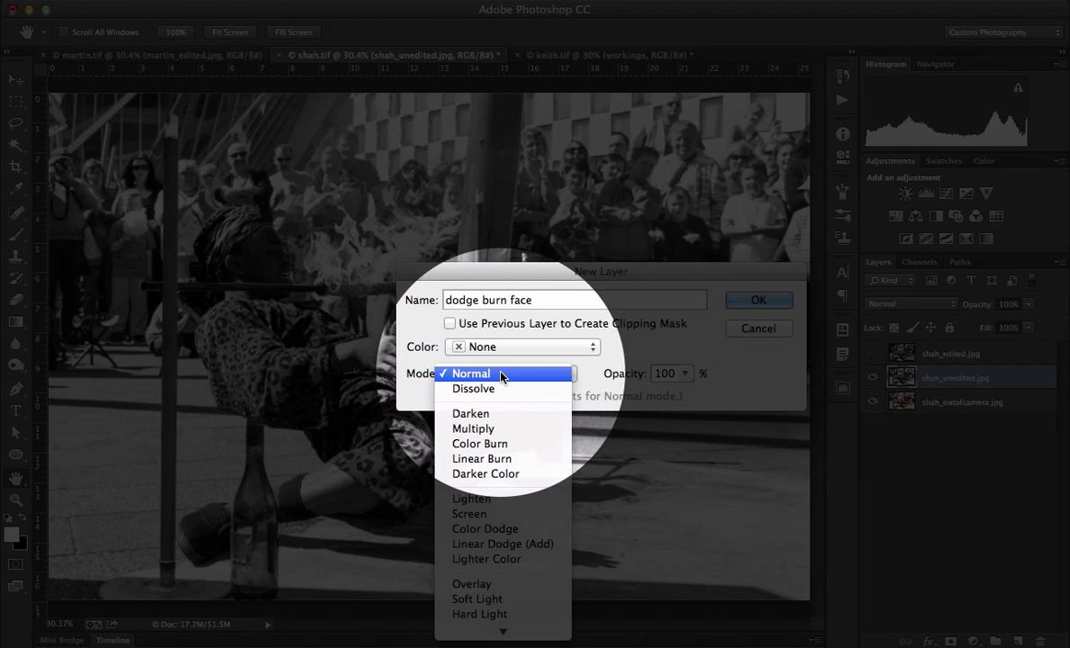
click(514, 599)
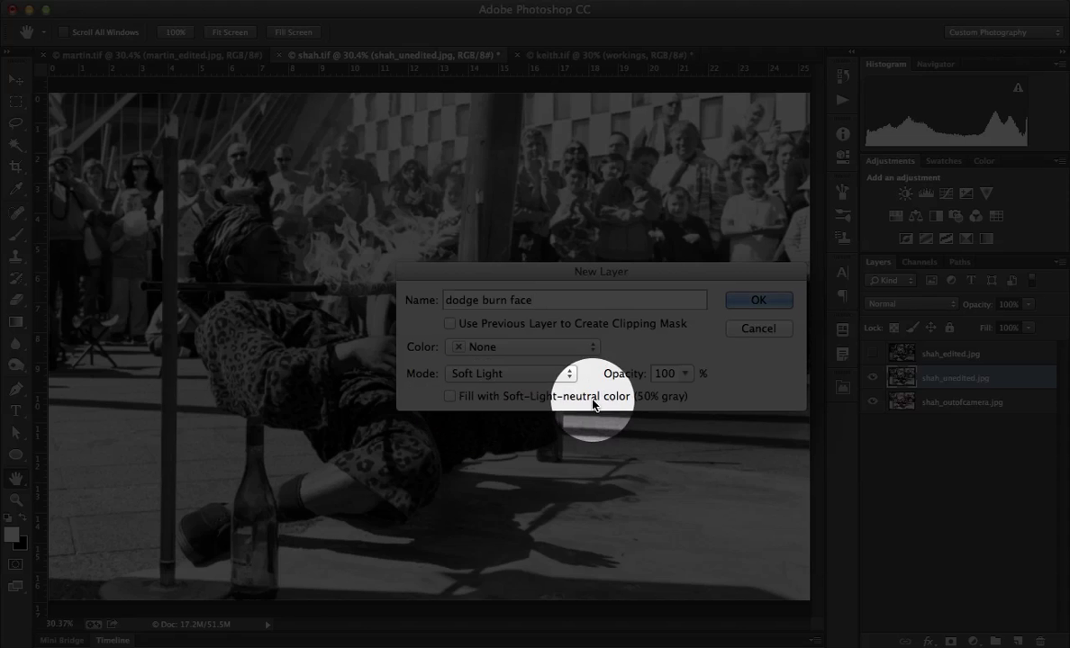
click(449, 397)
click(780, 299)
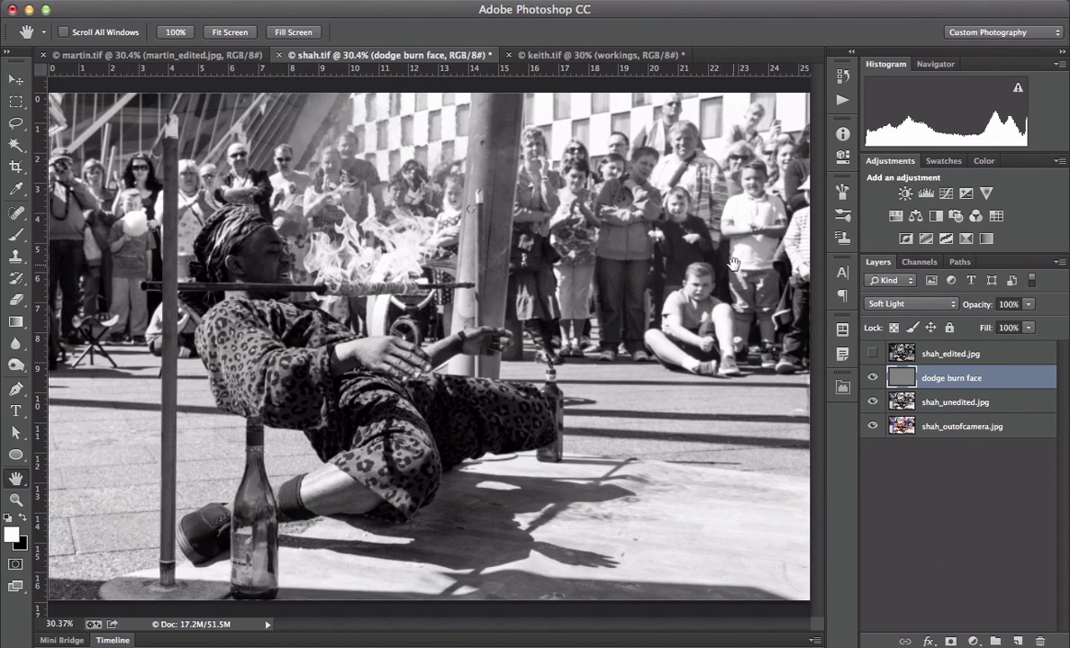
Step: Switch to the Brush tool and reduce the brush size to 200 px
key(b)
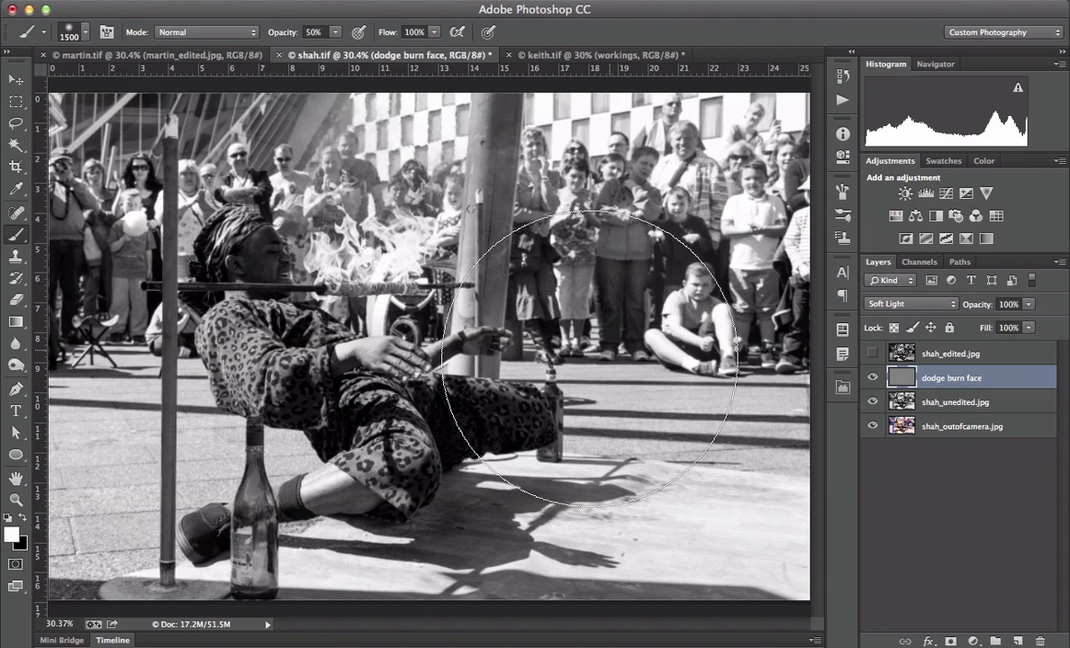
key(bracketleft)
key(bracketleft)
key(bracketleft)
key(bracketleft)
key(bracketleft)
key(bracketleft)
key(bracketleft)
key(bracketleft)
key(bracketleft)
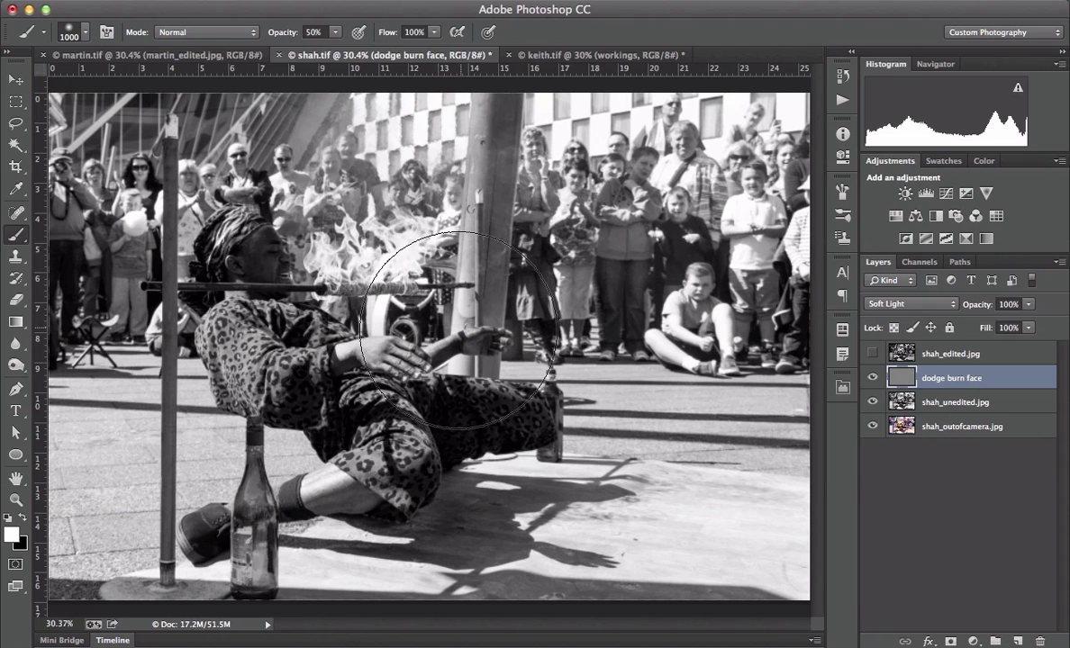
key(bracketleft)
key(bracketleft)
key(bracketleft)
key(bracketleft)
key(bracketleft)
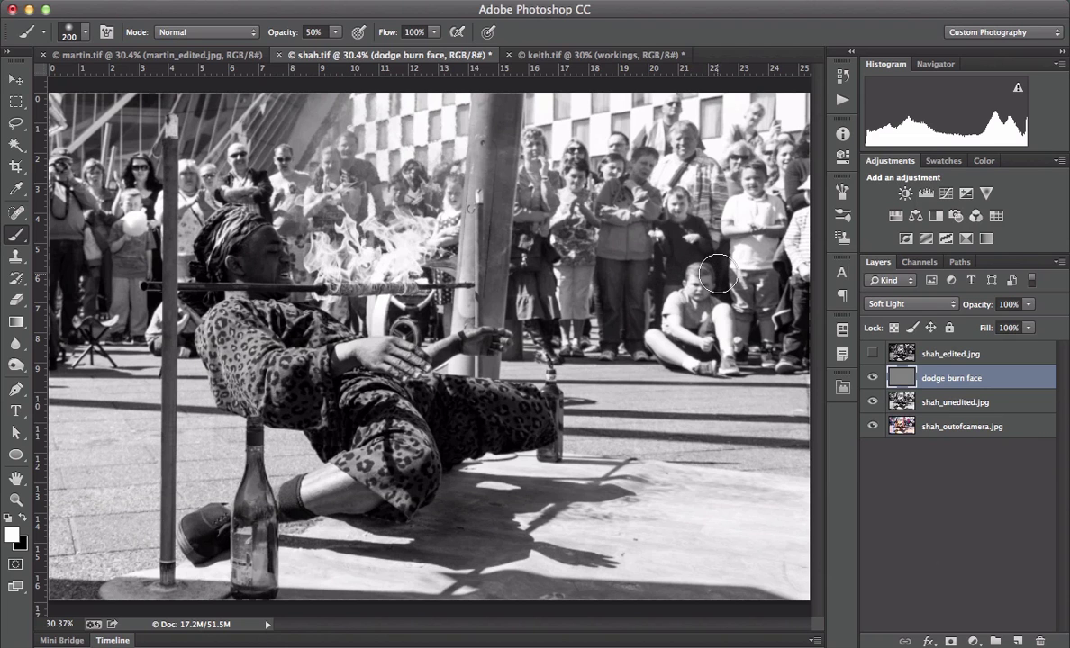
Step: Set the foreground color to white and choose the Soft Round brush tip for working on the performer's face
key(x)
key(x)
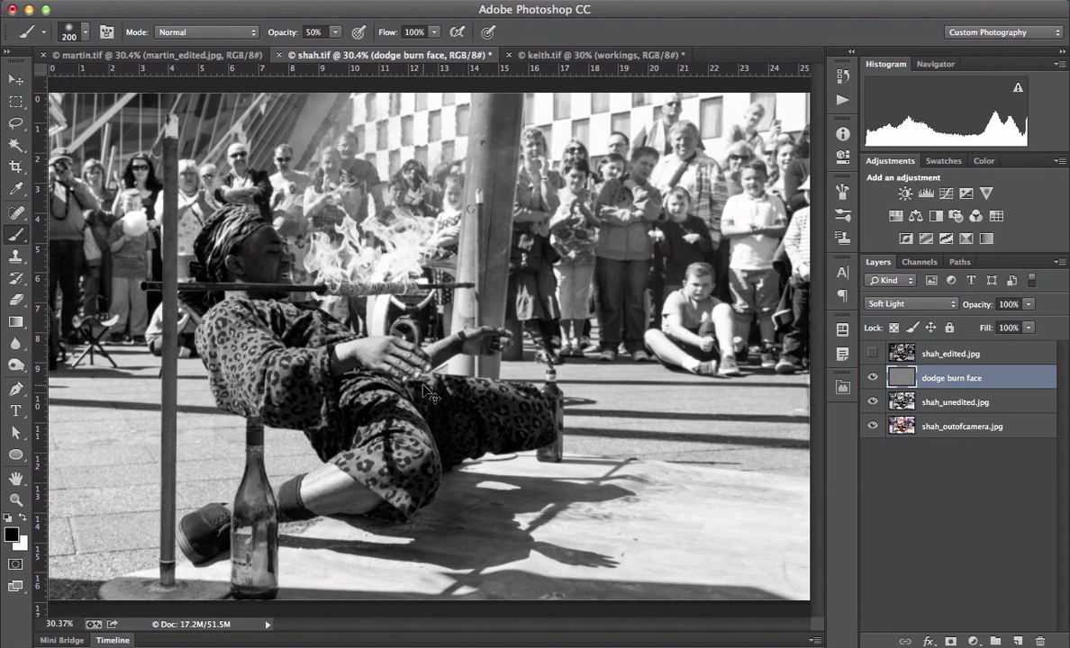
scroll(431, 397, up, 5)
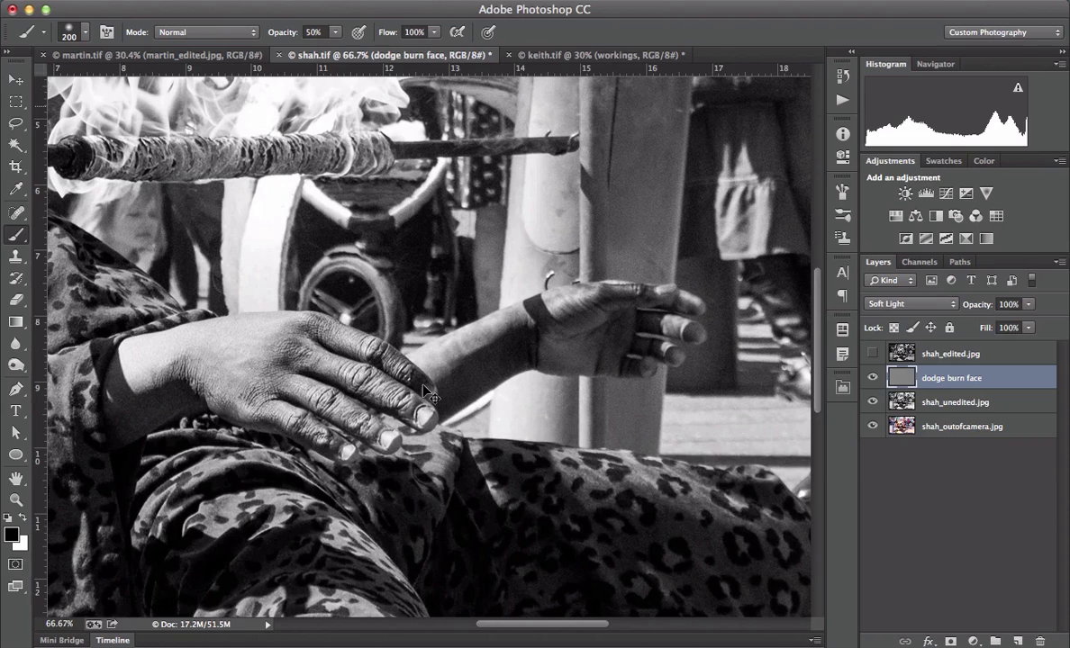
scroll(428, 394, up, 1)
drag(276, 264, 505, 365)
drag(411, 281, 465, 307)
mouse_move(334, 401)
mouse_down()
mouse_move(327, 377)
mouse_move(345, 379)
mouse_move(347, 370)
mouse_move(347, 411)
mouse_move(387, 288)
mouse_up()
key(x)
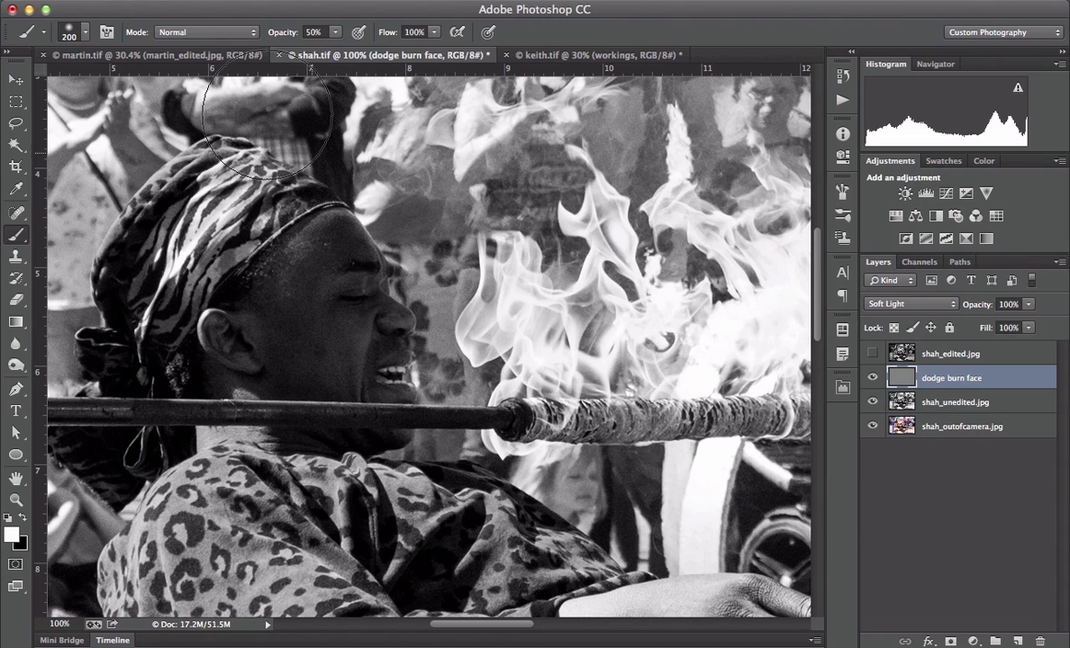
click(86, 36)
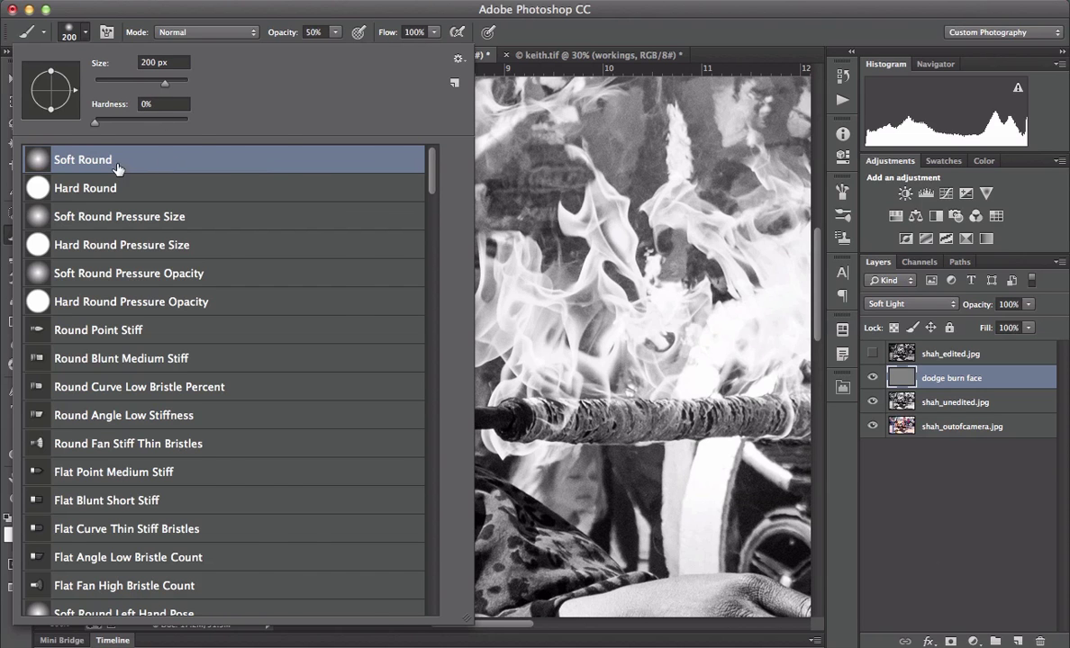
double_click(91, 158)
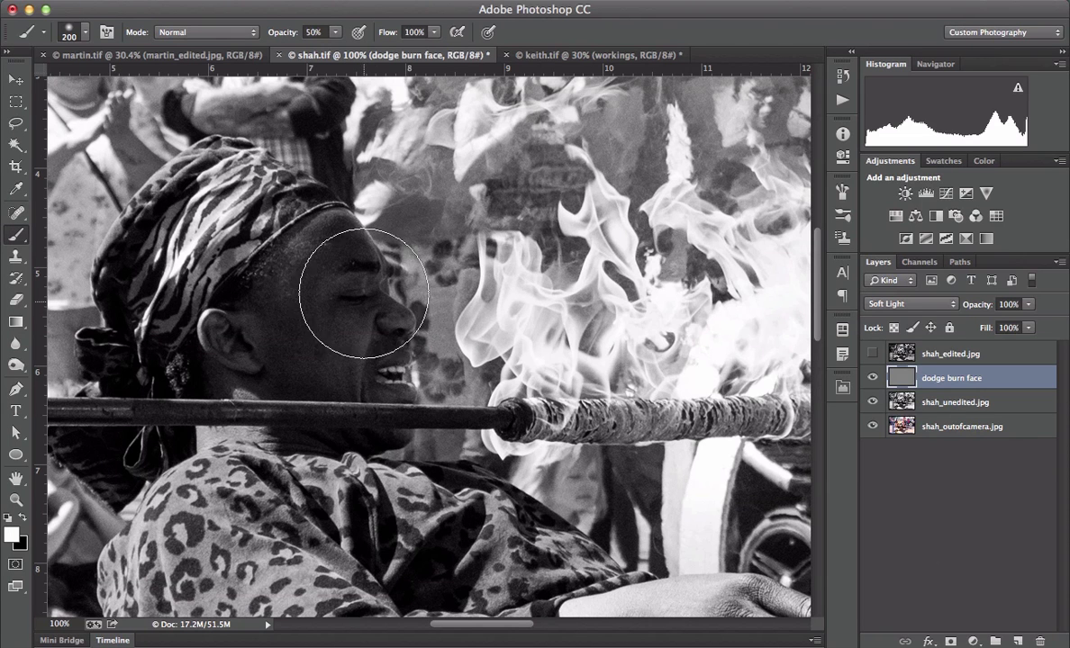
Step: Paint white over the performer's shadowed face and forehead with a 100 px brush at 20% opacity to lighten them
key(bracketleft)
key(bracketleft)
key(bracketleft)
key(bracketleft)
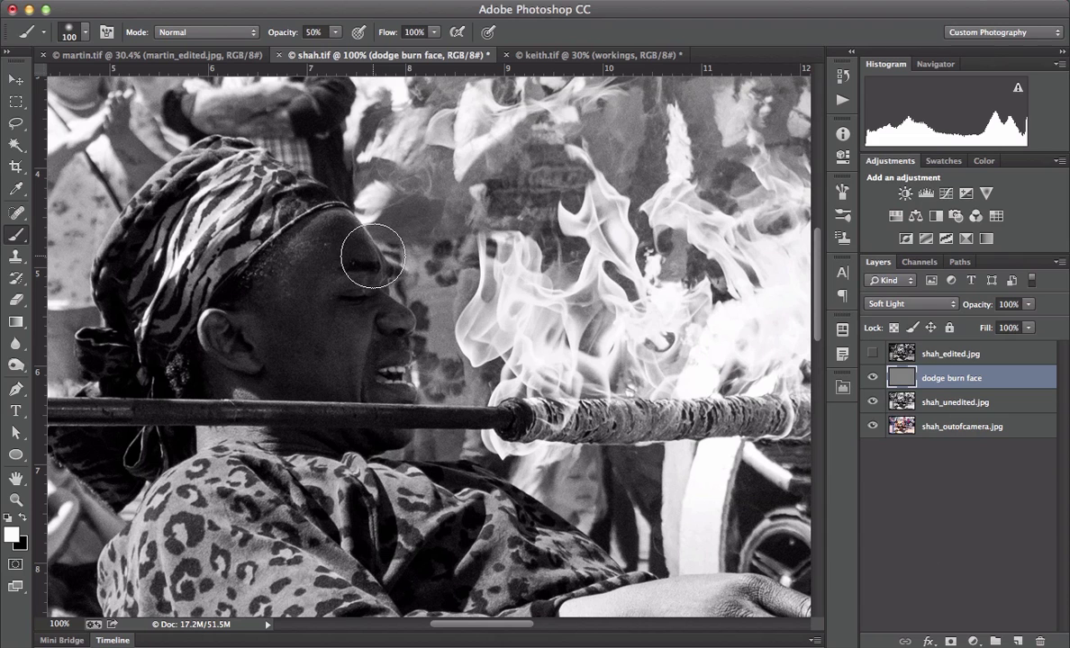
mouse_move(340, 264)
mouse_down()
mouse_move(309, 273)
mouse_move(313, 249)
mouse_move(312, 259)
mouse_move(350, 246)
mouse_move(319, 298)
mouse_move(311, 277)
mouse_move(318, 290)
mouse_move(308, 281)
mouse_move(351, 294)
mouse_move(319, 306)
mouse_move(283, 299)
mouse_move(317, 320)
mouse_move(281, 314)
mouse_move(317, 321)
mouse_move(305, 299)
mouse_move(304, 339)
mouse_move(305, 320)
mouse_move(355, 328)
mouse_move(332, 309)
mouse_move(337, 326)
mouse_move(317, 327)
mouse_move(314, 285)
mouse_move(300, 304)
mouse_move(315, 360)
mouse_move(299, 347)
mouse_move(317, 341)
mouse_move(290, 350)
mouse_move(305, 328)
mouse_move(277, 324)
mouse_move(293, 303)
mouse_move(269, 303)
mouse_move(275, 312)
mouse_move(276, 284)
mouse_move(315, 266)
mouse_move(331, 238)
mouse_move(375, 341)
mouse_move(378, 322)
mouse_move(370, 370)
mouse_move(351, 358)
mouse_move(311, 368)
mouse_move(219, 358)
mouse_move(201, 333)
mouse_move(203, 426)
mouse_move(249, 357)
mouse_move(320, 337)
mouse_move(341, 374)
mouse_move(276, 375)
mouse_move(351, 370)
mouse_move(282, 366)
mouse_move(287, 310)
mouse_move(330, 239)
mouse_up()
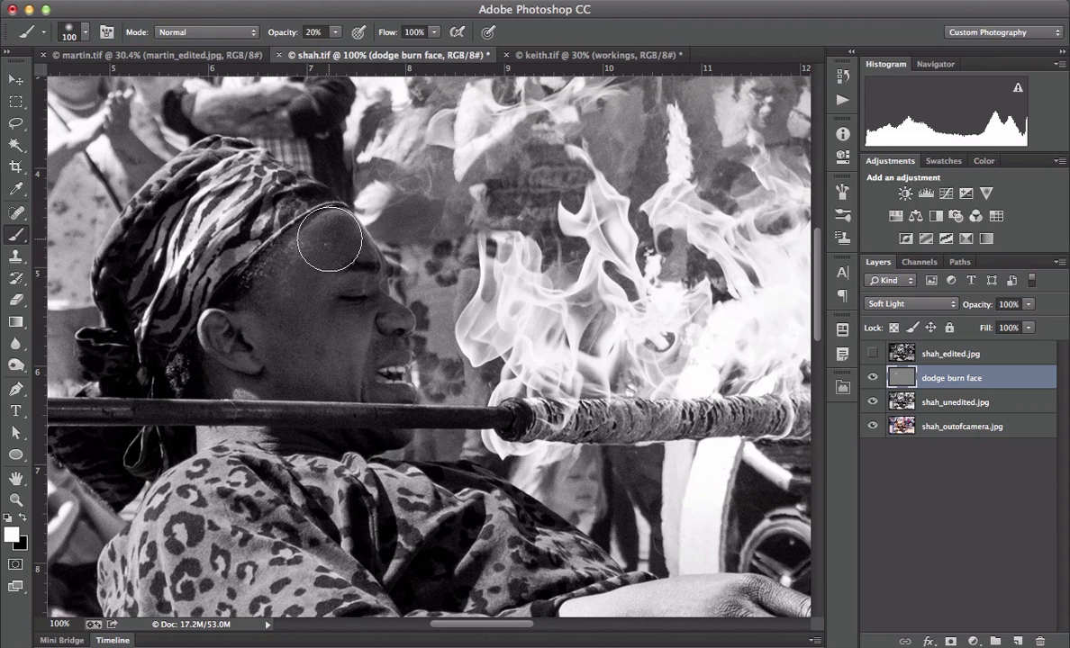
Step: Compare the performer's face with and without the "dodge burn face" layer
click(873, 379)
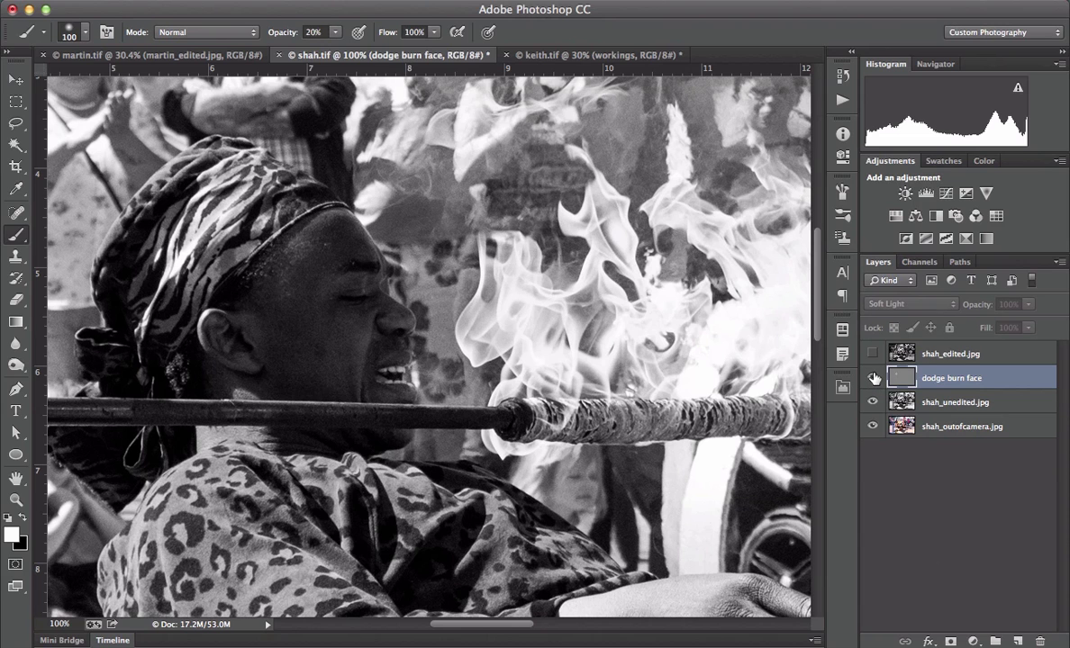
click(873, 380)
click(873, 379)
click(874, 379)
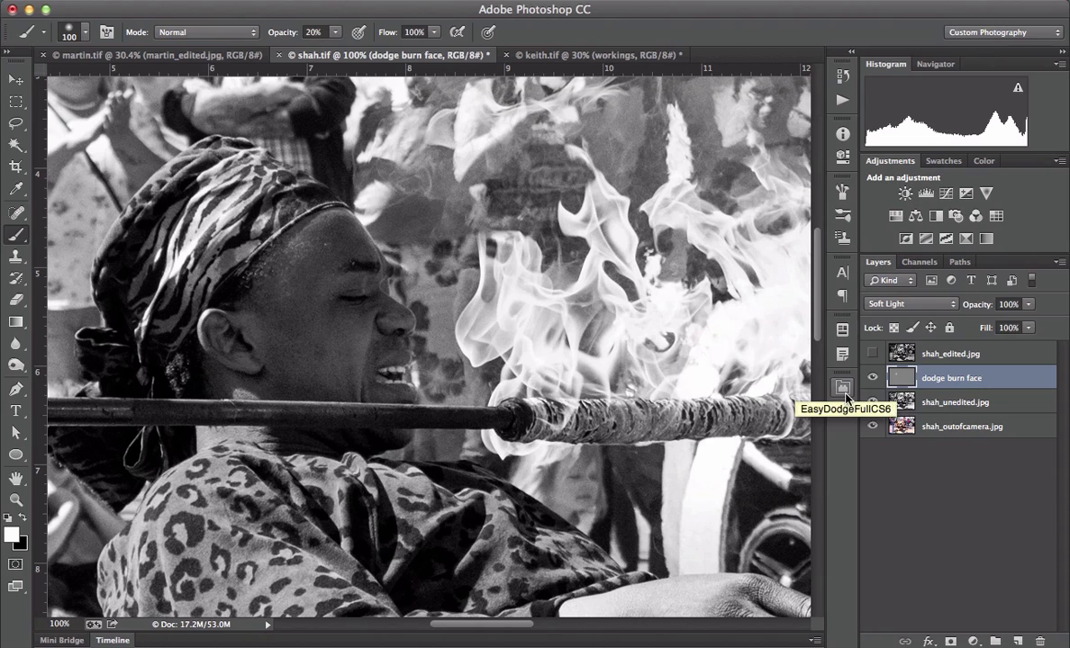
key(super+plus)
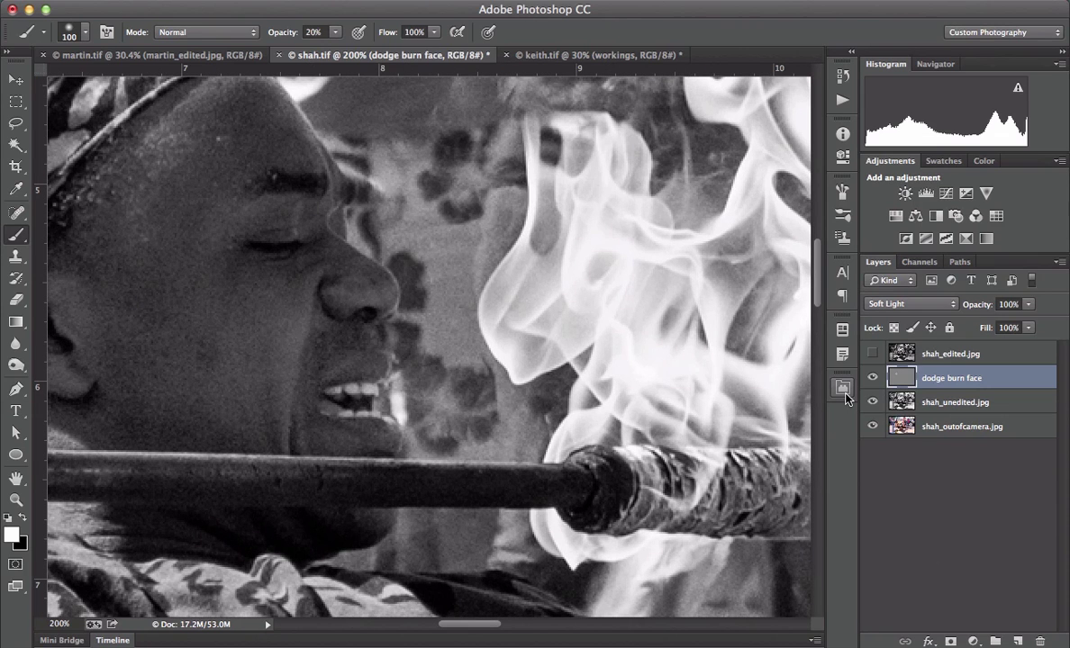
Step: Paint white over the performer's dark chin and neck below the pole with a 35 px brush at 20% opacity
mouse_move(308, 457)
mouse_down()
mouse_move(449, 293)
mouse_move(449, 276)
mouse_up()
key(bracketleft)
key(bracketleft)
key(bracketleft)
key(bracketleft)
key(bracketleft)
key(bracketleft)
key(bracketleft)
key(bracketleft)
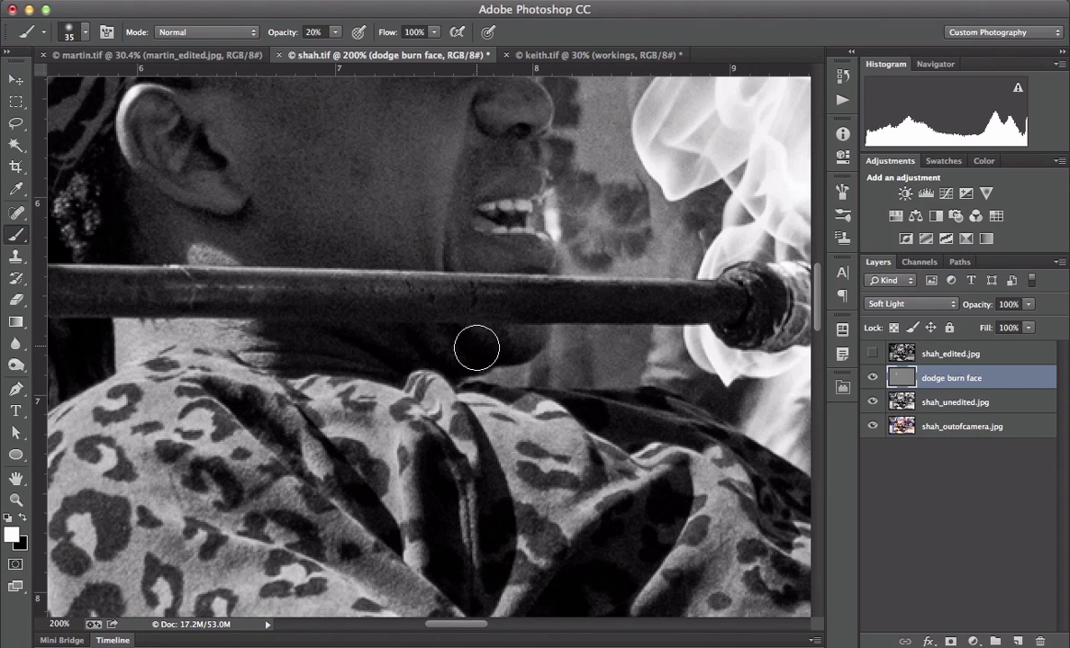
mouse_move(387, 358)
mouse_down()
mouse_move(350, 359)
mouse_move(360, 355)
mouse_move(238, 358)
mouse_move(197, 348)
mouse_move(418, 355)
mouse_move(417, 343)
mouse_move(443, 353)
mouse_move(519, 342)
mouse_move(442, 364)
mouse_up()
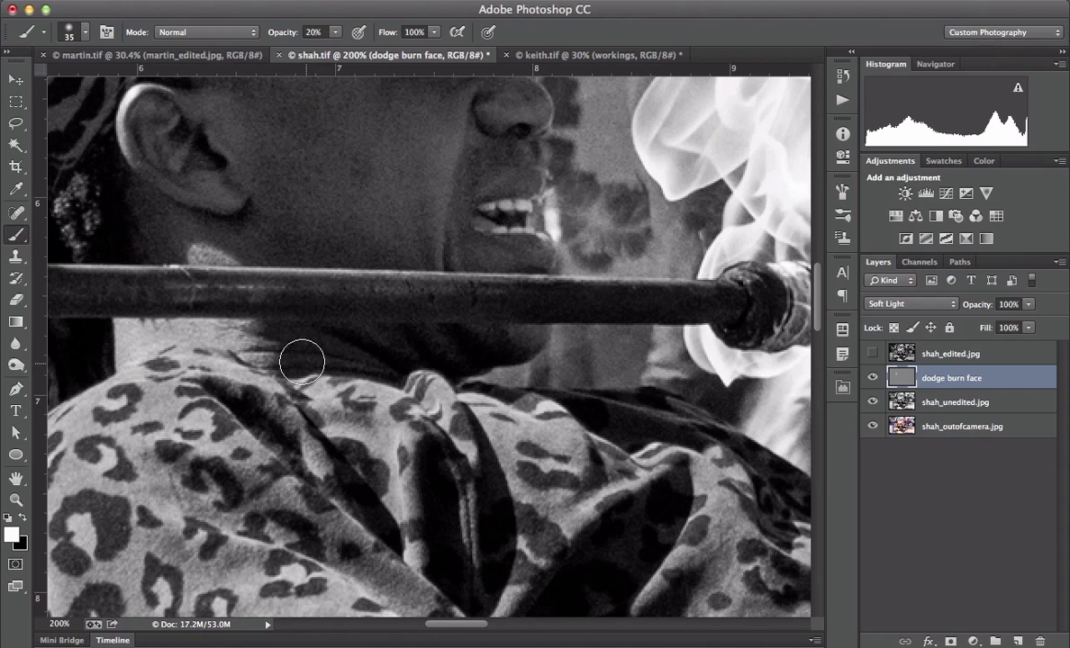
mouse_move(340, 357)
mouse_down()
mouse_move(523, 343)
mouse_move(312, 356)
mouse_move(361, 352)
mouse_move(337, 340)
mouse_move(411, 356)
mouse_move(532, 346)
mouse_move(344, 348)
mouse_move(378, 368)
mouse_move(343, 337)
mouse_move(322, 338)
mouse_move(391, 354)
mouse_move(340, 328)
mouse_move(491, 357)
mouse_move(462, 363)
mouse_move(516, 347)
mouse_move(363, 359)
mouse_up()
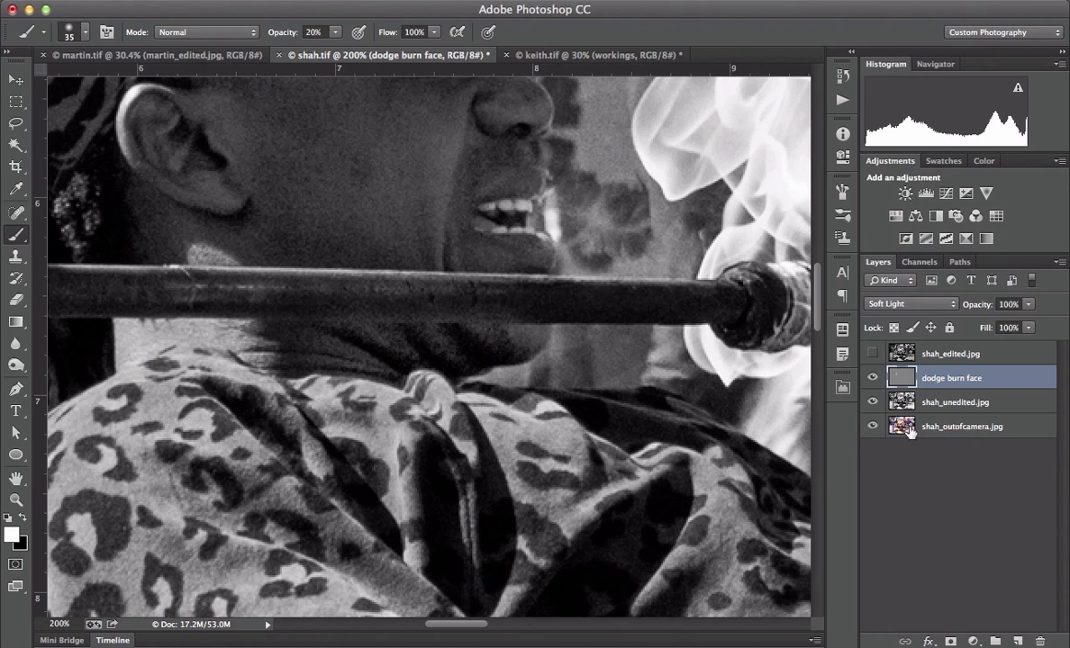
Step: Compare the performer's chin and neck with and without the "dodge burn face" layer
click(873, 378)
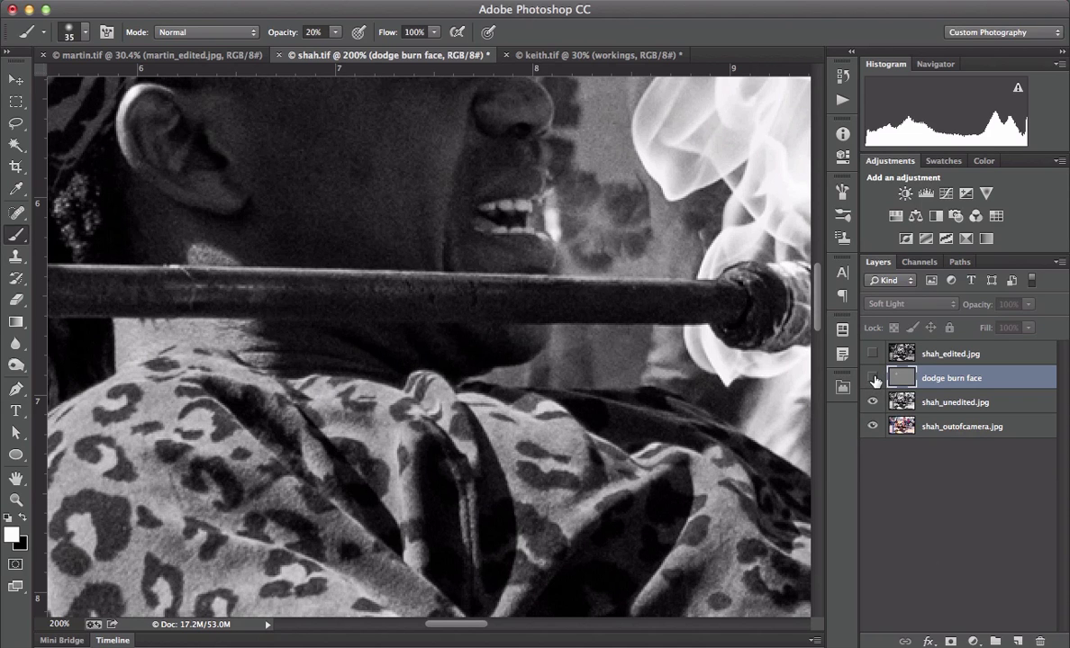
click(872, 379)
click(873, 379)
click(873, 378)
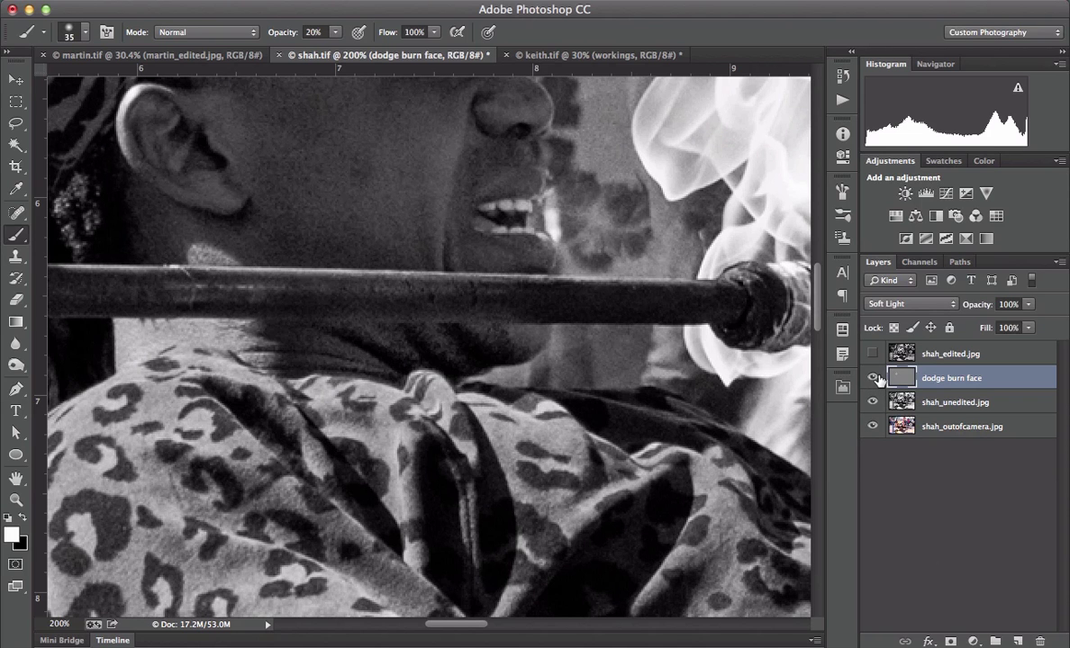
key(super+minus)
key(super+minus)
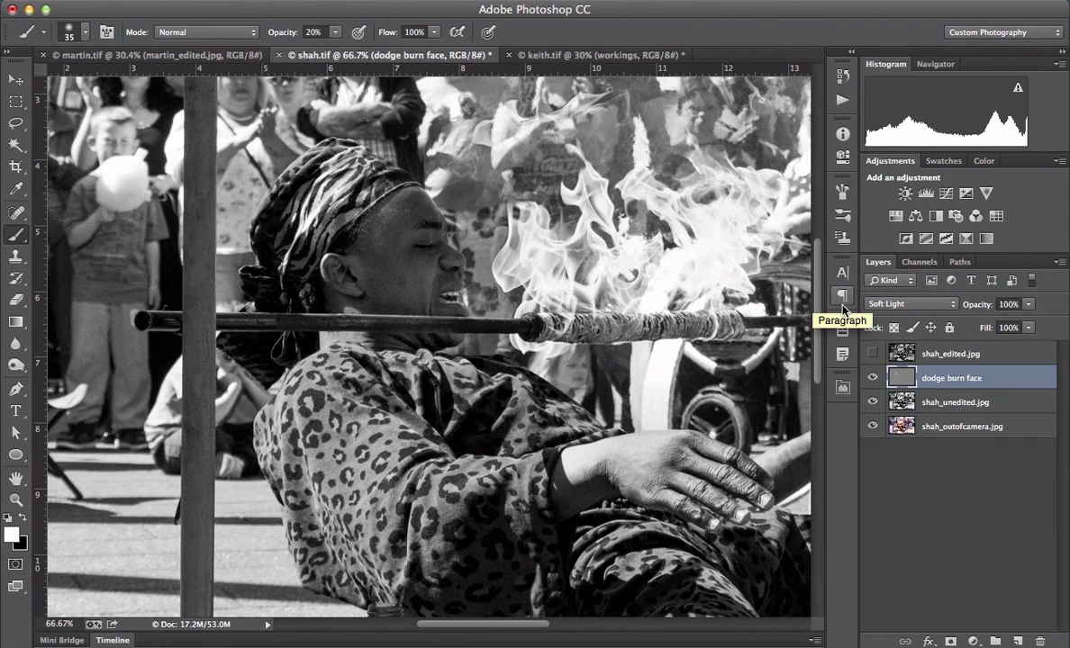
Step: Switch the foreground color to black for touching up the bright neck area just below the pole
key(super+equal)
key(super+equal)
key(super+equal)
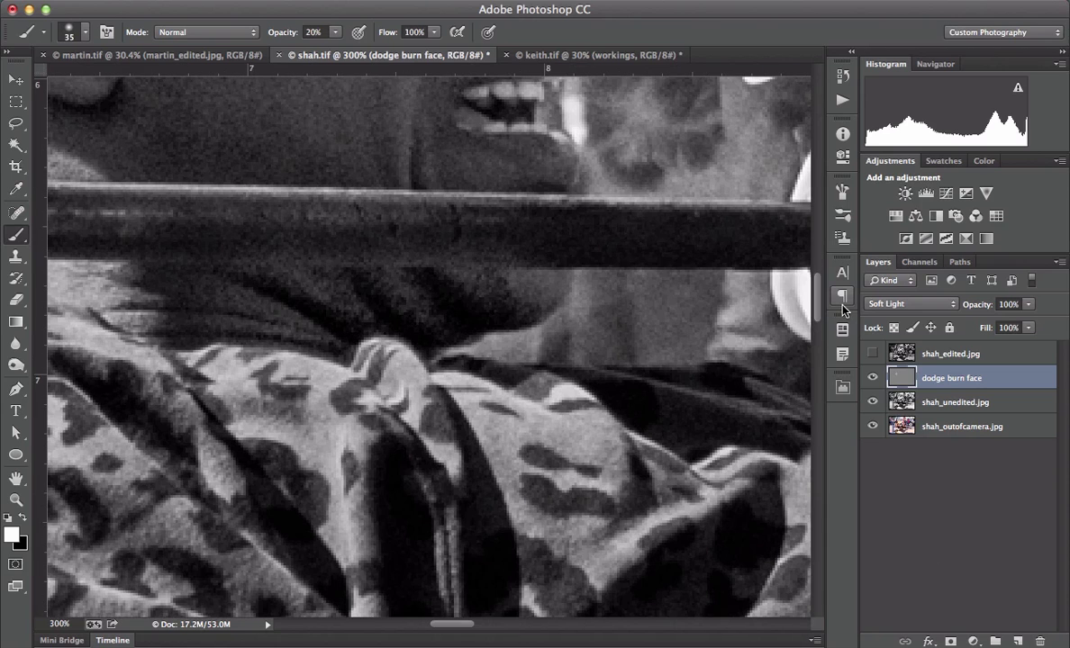
drag(262, 340, 582, 415)
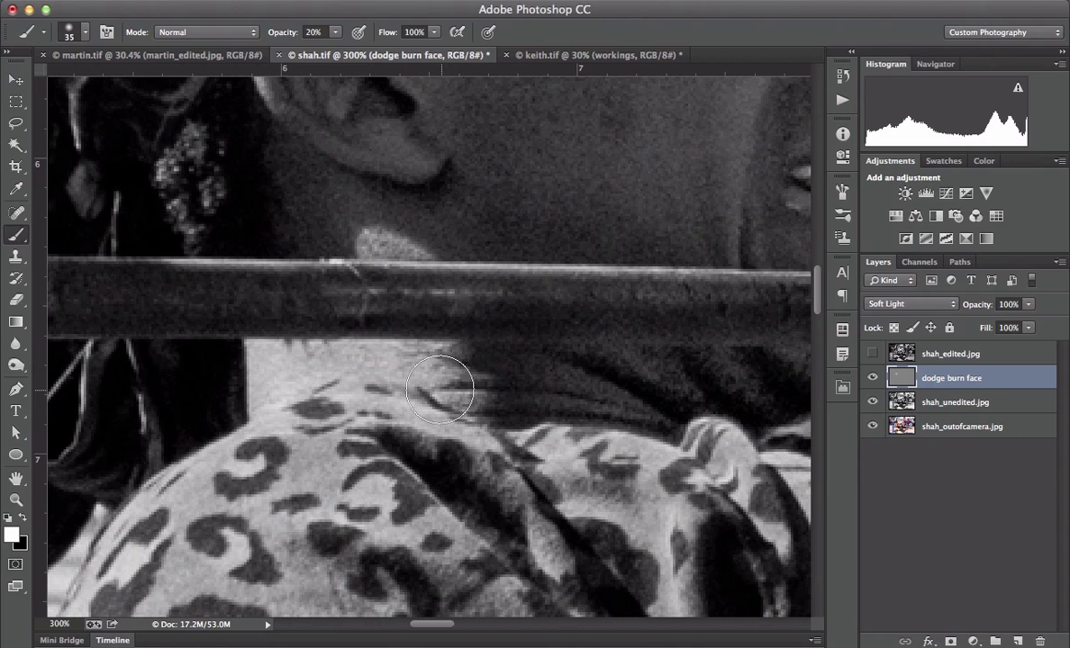
key(x)
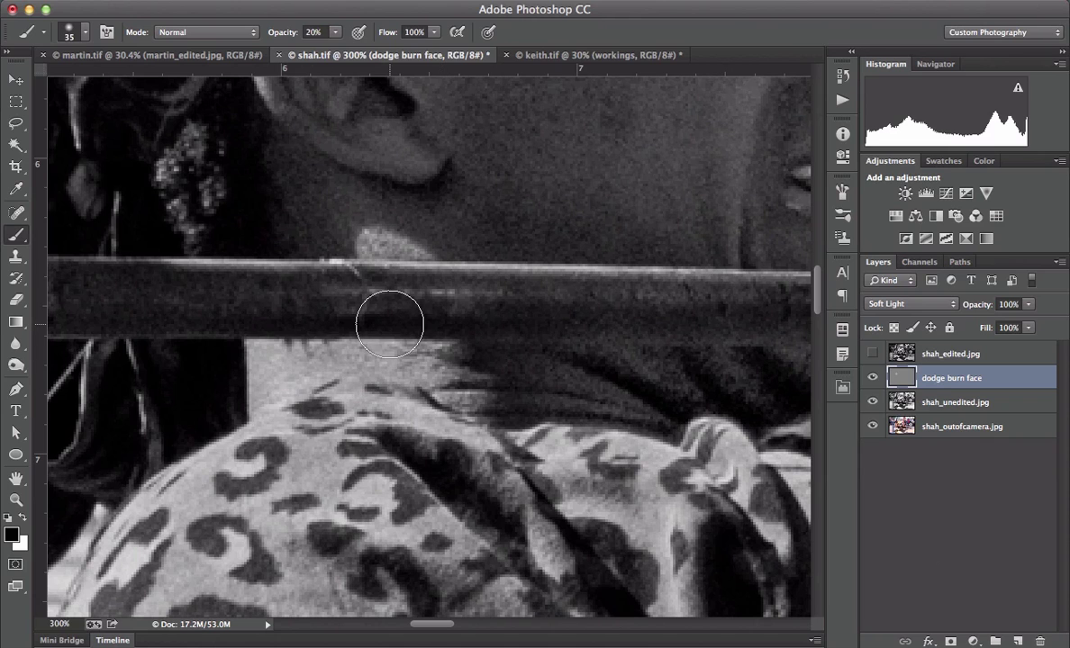
Step: Compare the whole photo with and without the "dodge burn face" layer
key(super+minus)
key(super+minus)
key(super+minus)
key(super+minus)
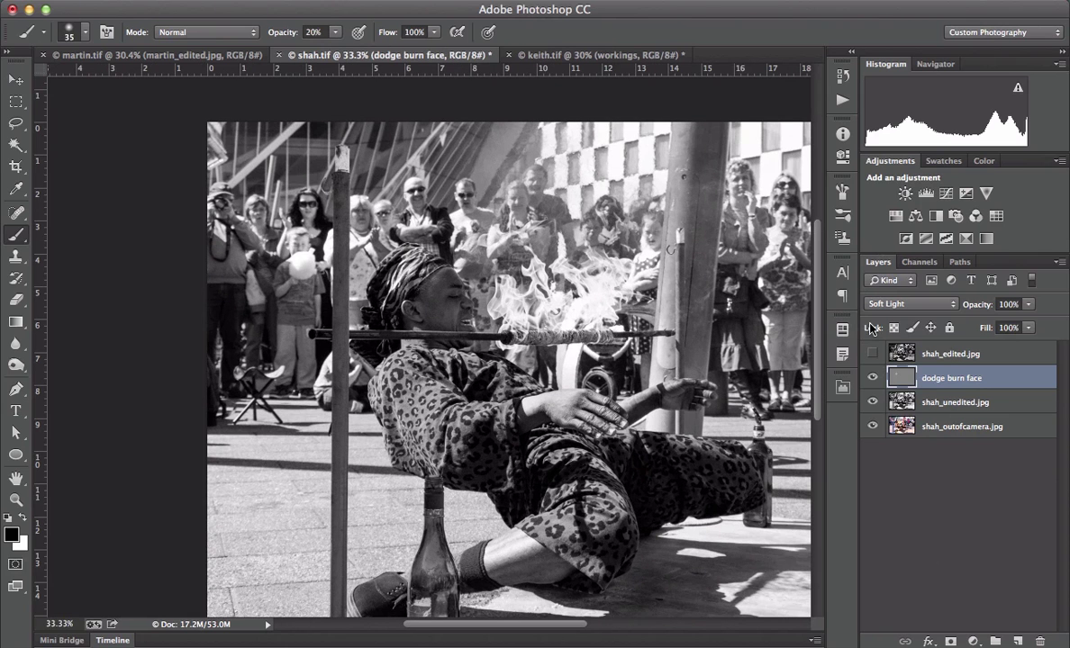
key(super+0)
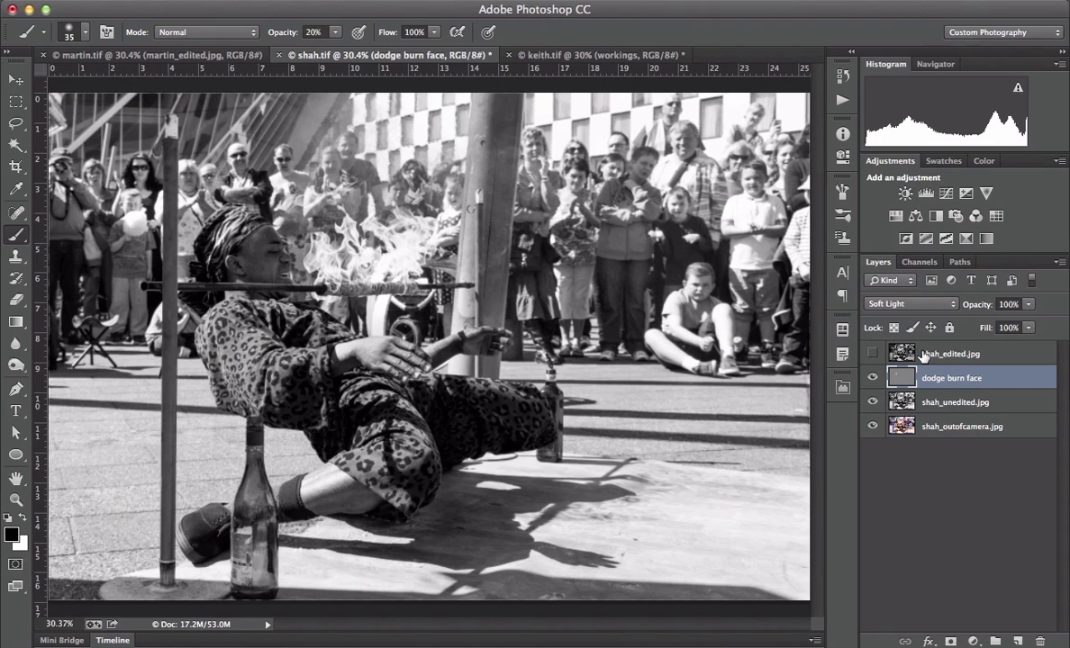
click(873, 379)
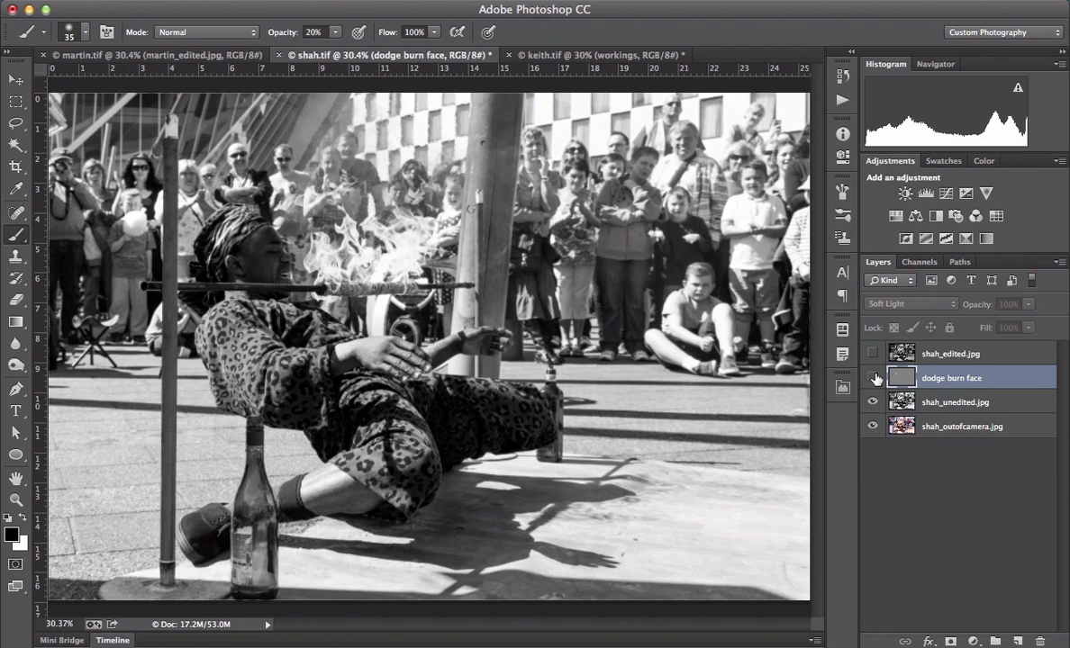
click(872, 378)
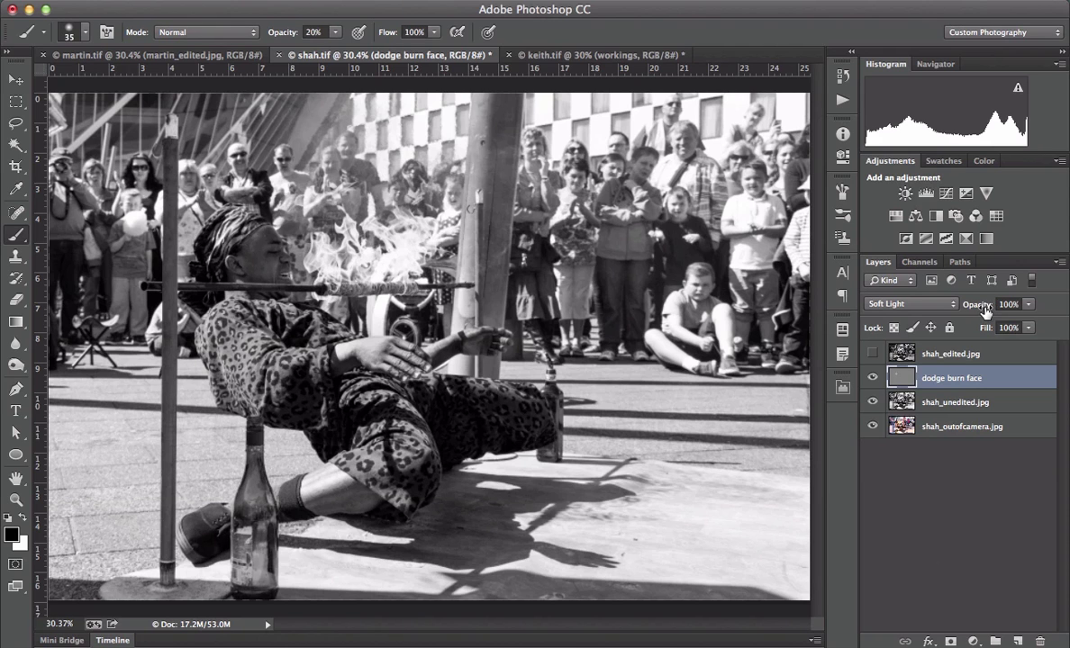
Step: Set the "dodge burn face" layer's opacity to 77% and check its effect with and without the layer
drag(985, 308, 966, 310)
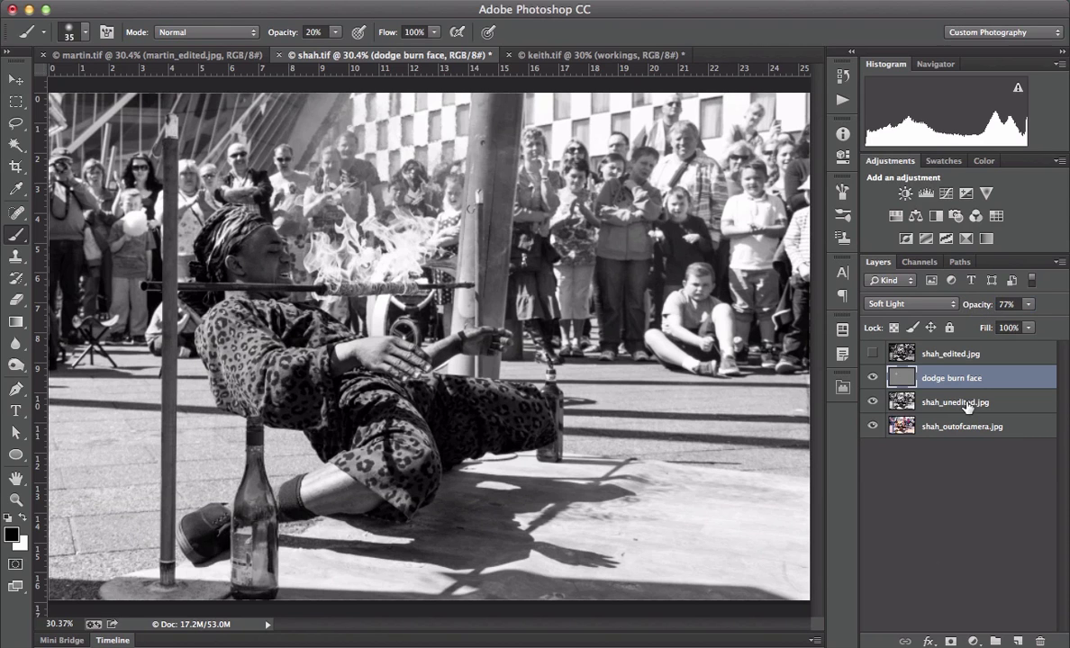
click(872, 378)
click(872, 378)
click(872, 379)
Step: Create a layer named "dodge burn fire" in Soft Light mode, filled with the 50% gray neutral color
key(super+shift+n)
text(d)
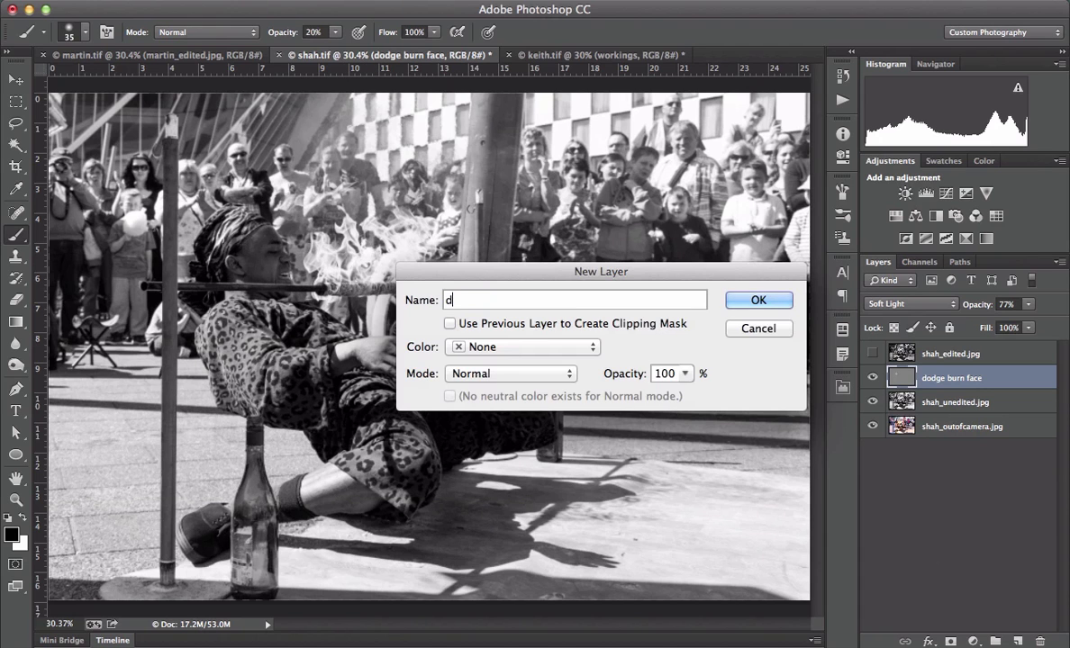
text(odge burn fire)
click(495, 377)
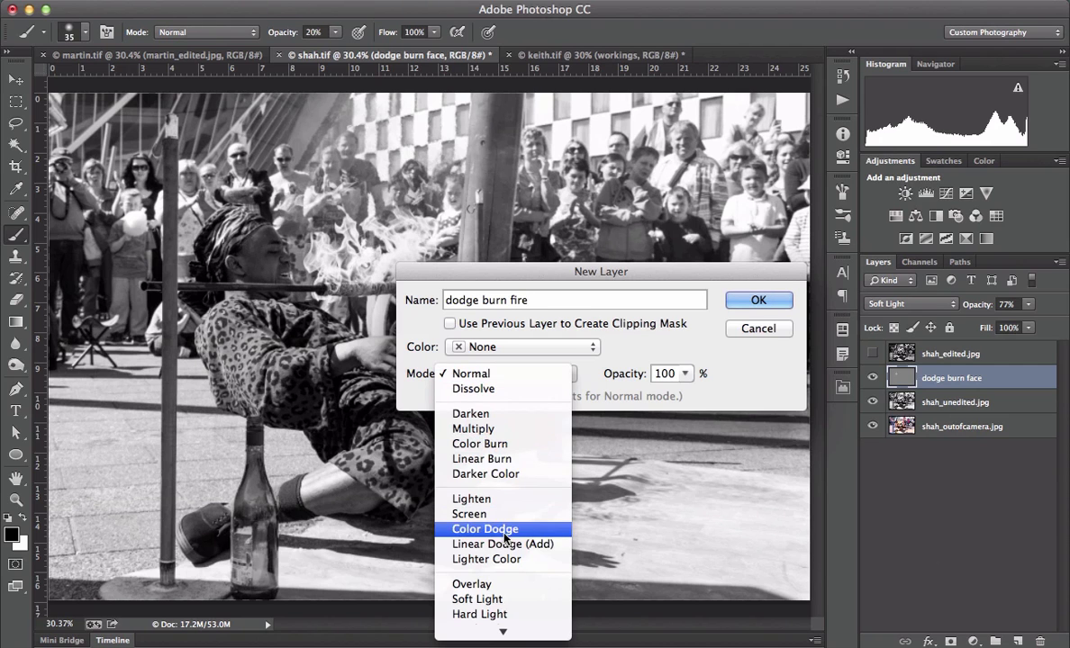
click(503, 600)
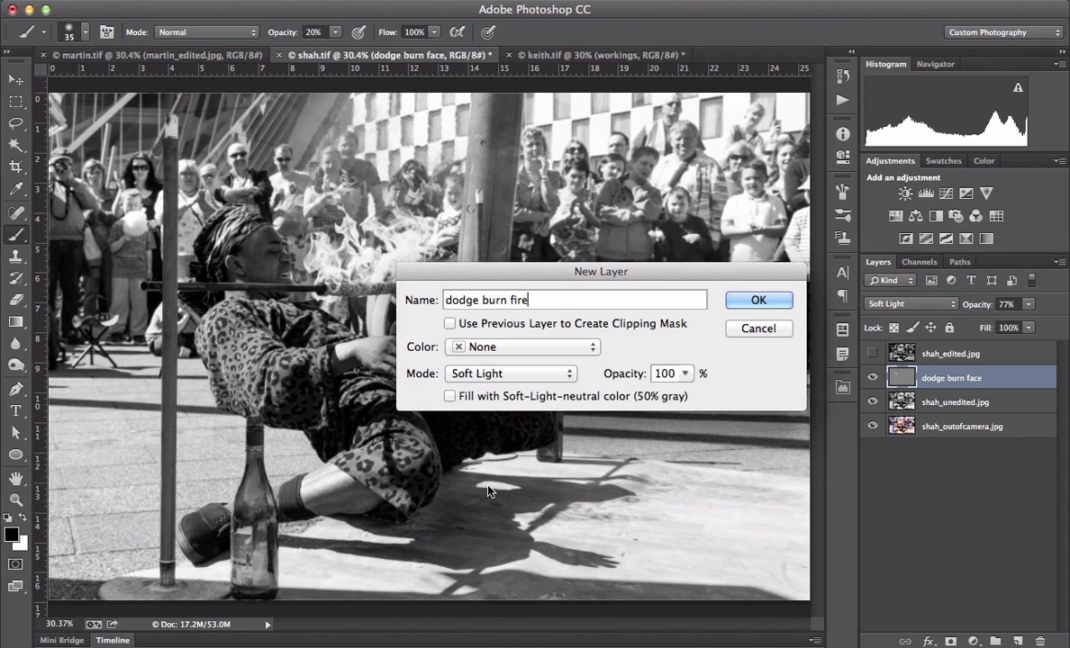
click(449, 397)
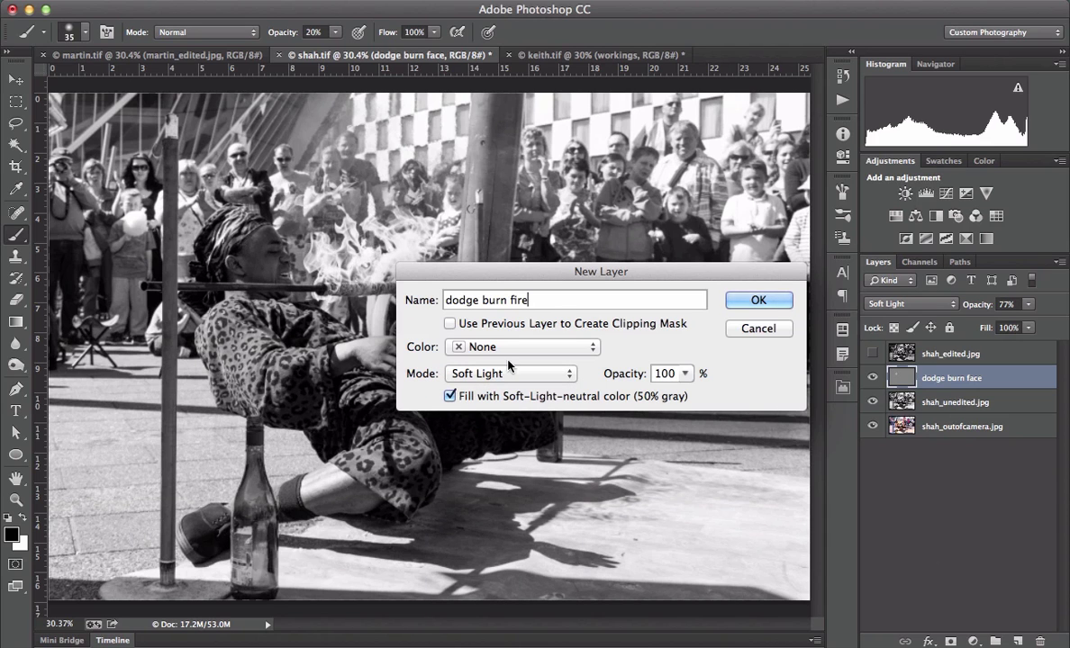
click(758, 300)
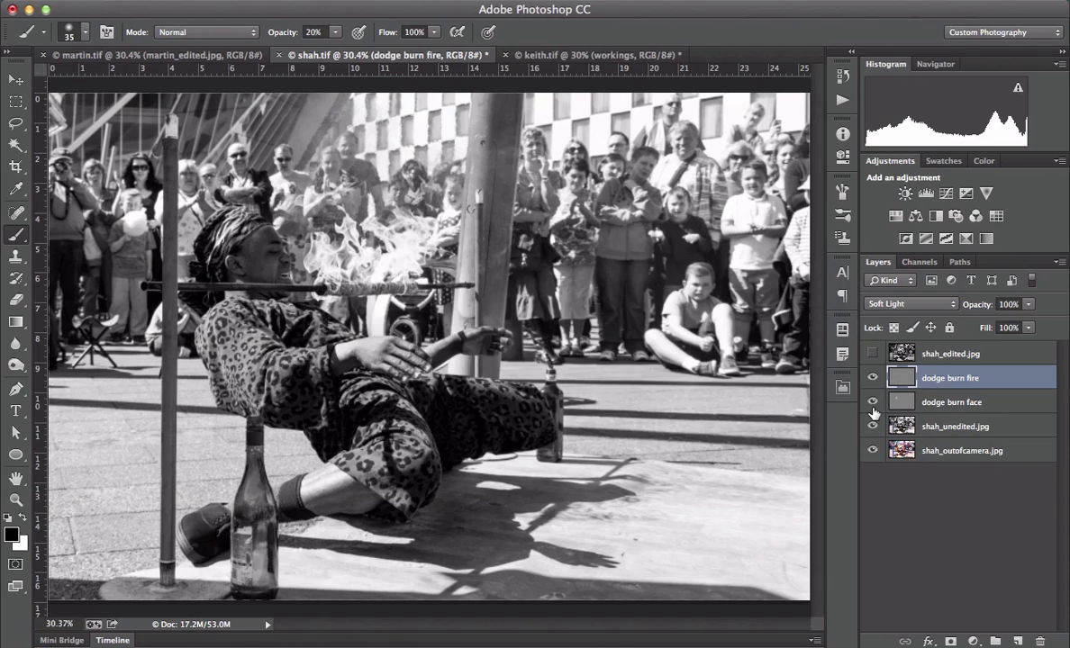
Step: Paint black over the bright flames with a 125 px brush at 50% opacity to burn detail into them
key(ctrl+plus)
key(ctrl+plus)
key(ctrl+plus)
key(ctrl+plus)
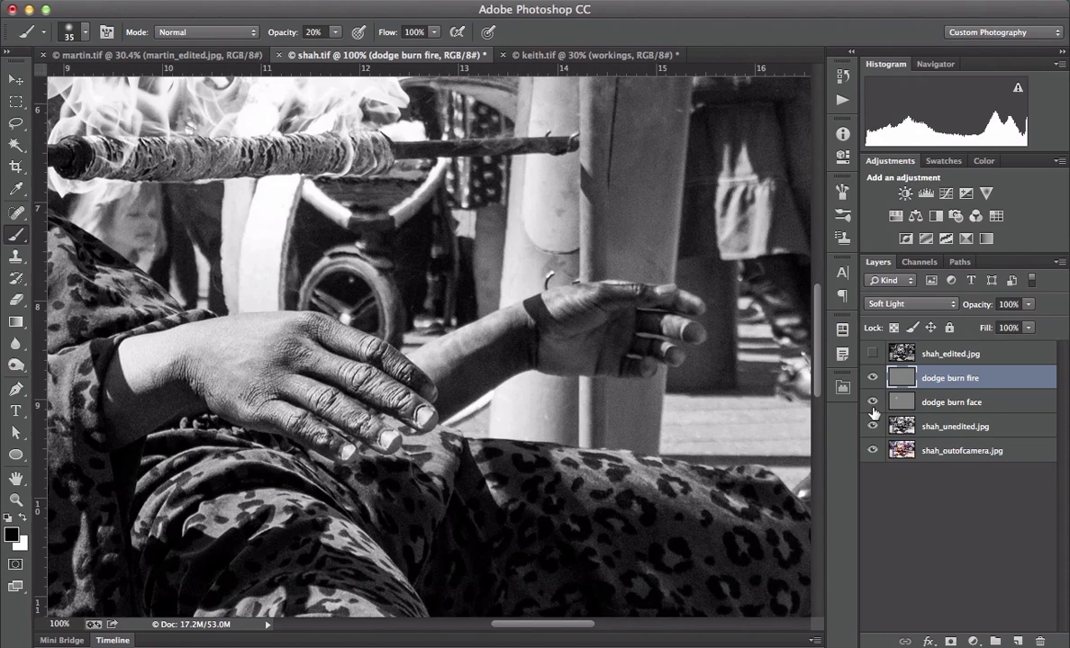
drag(352, 217, 549, 457)
drag(511, 210, 543, 312)
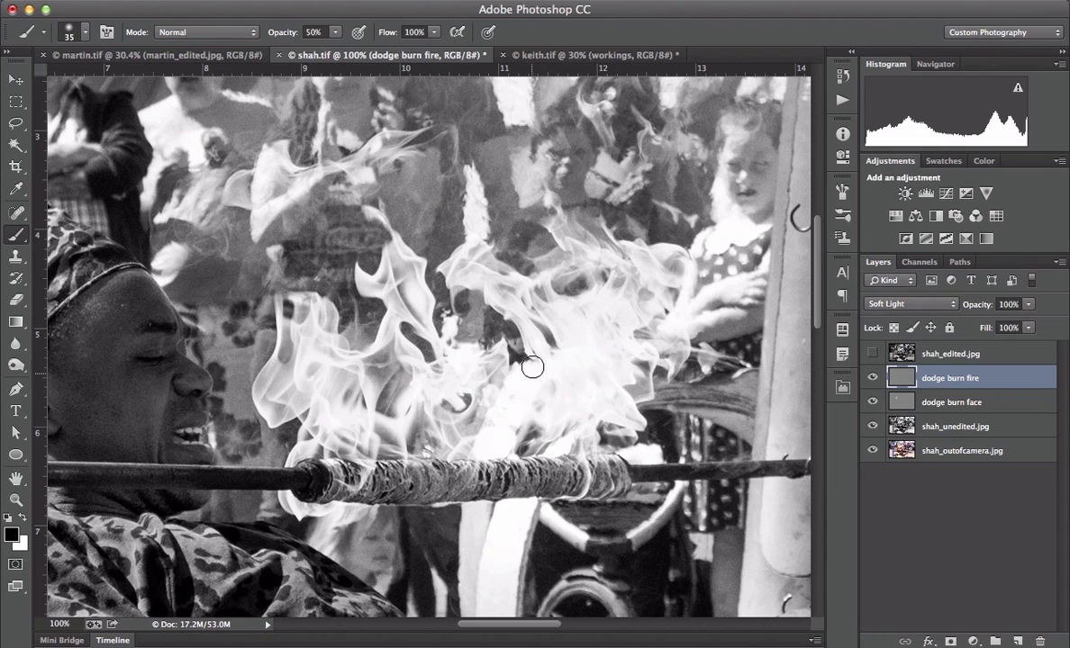
key(bracketright)
key(bracketright)
key(bracketright)
key(bracketright)
key(bracketright)
key(bracketright)
key(bracketright)
key(bracketright)
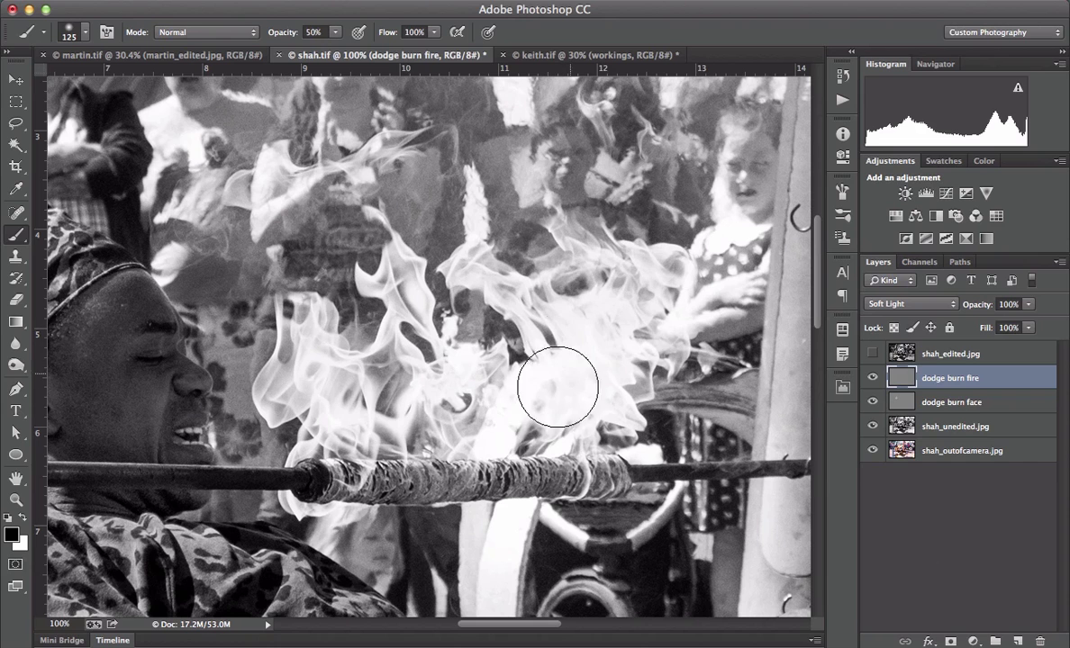
mouse_move(565, 359)
mouse_down()
mouse_move(513, 418)
mouse_move(451, 394)
mouse_move(490, 422)
mouse_move(496, 387)
mouse_move(443, 379)
mouse_move(412, 401)
mouse_move(434, 428)
mouse_move(362, 417)
mouse_move(363, 391)
mouse_move(325, 369)
mouse_move(426, 402)
mouse_move(388, 429)
mouse_move(389, 446)
mouse_move(488, 458)
mouse_move(568, 450)
mouse_move(601, 436)
mouse_move(580, 445)
mouse_move(555, 380)
mouse_move(578, 333)
mouse_move(584, 351)
mouse_move(622, 326)
mouse_move(644, 292)
mouse_move(602, 395)
mouse_move(613, 400)
mouse_move(595, 392)
mouse_move(602, 420)
mouse_move(581, 469)
mouse_move(549, 475)
mouse_move(548, 443)
mouse_move(450, 456)
mouse_move(359, 412)
mouse_move(335, 383)
mouse_move(406, 385)
mouse_move(432, 372)
mouse_move(471, 382)
mouse_move(578, 339)
mouse_move(548, 302)
mouse_move(487, 275)
mouse_move(418, 312)
mouse_move(395, 311)
mouse_move(406, 363)
mouse_move(436, 402)
mouse_move(456, 410)
mouse_move(534, 395)
mouse_move(649, 353)
mouse_up()
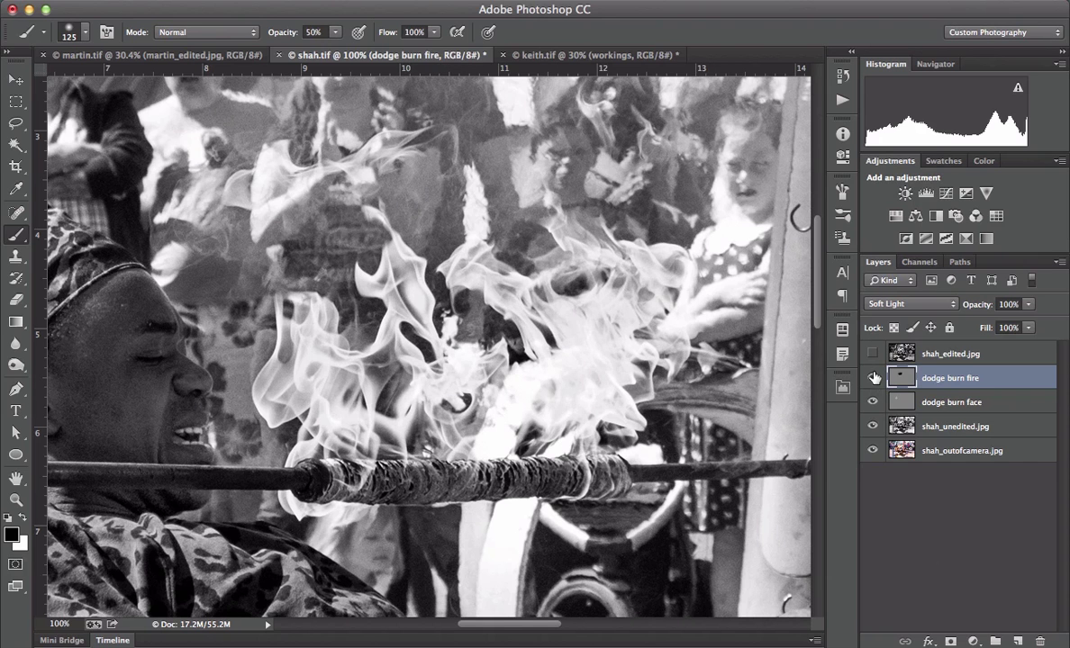
Step: Compare the flames with and without the "dodge burn fire" layer, both close up and in the whole photo
click(872, 378)
click(872, 375)
click(872, 376)
click(872, 377)
click(871, 353)
key(super+minus)
key(super+minus)
key(super+minus)
key(super+minus)
key(super+minus)
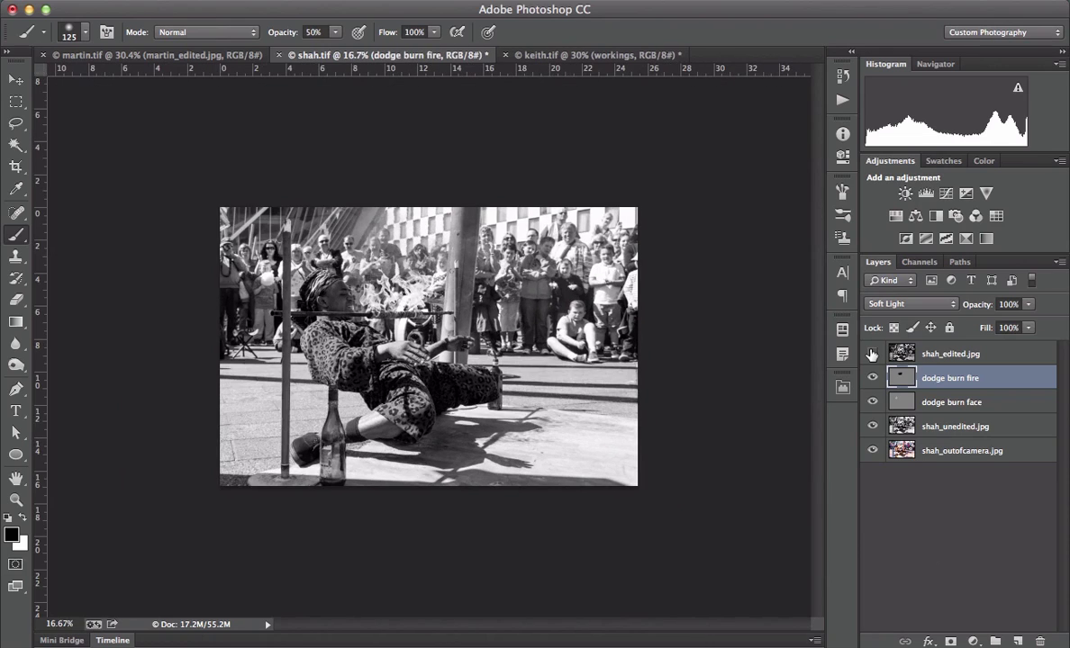
key(super+plus)
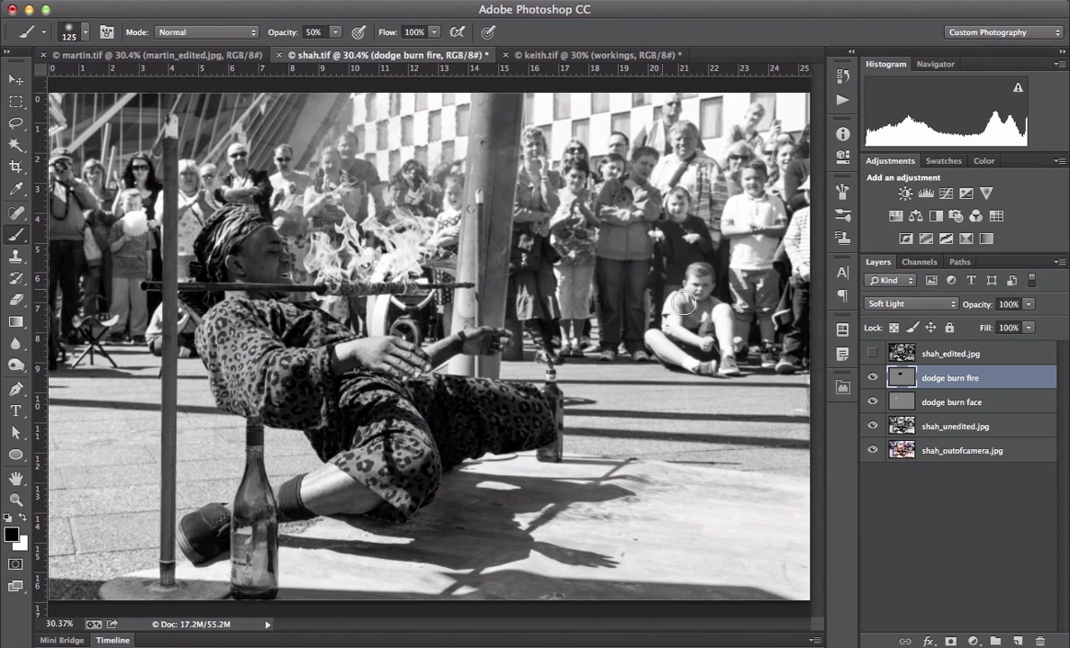
click(872, 378)
click(873, 377)
click(873, 378)
click(874, 379)
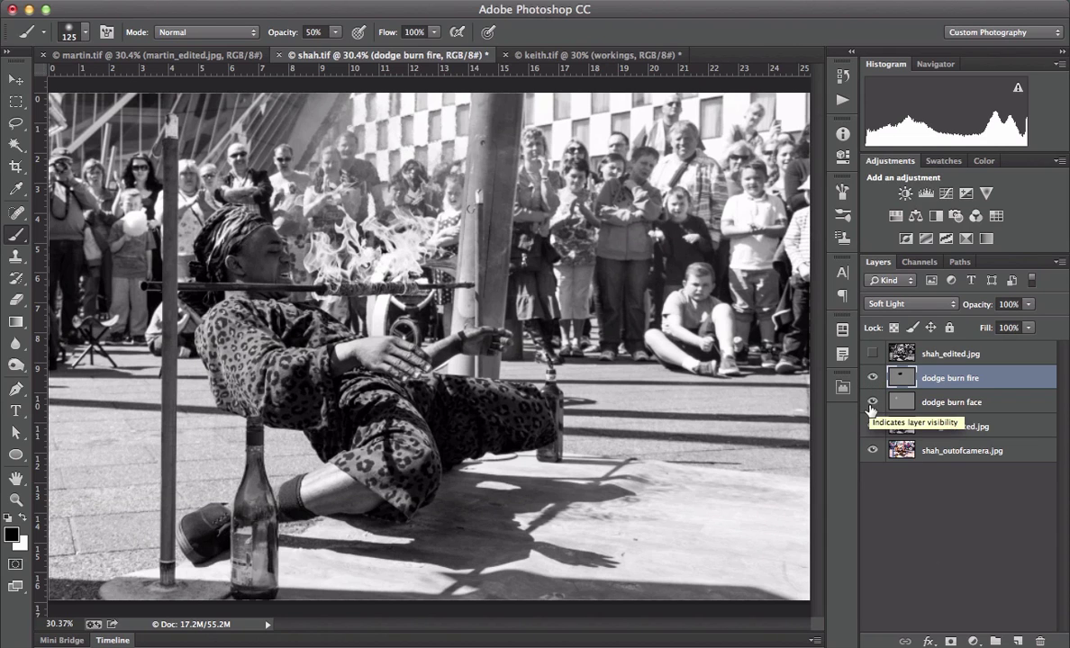
Step: Create a layer named "vignette" in Soft Light mode, filled with the 50% gray neutral color
key(ctrl+shift+n)
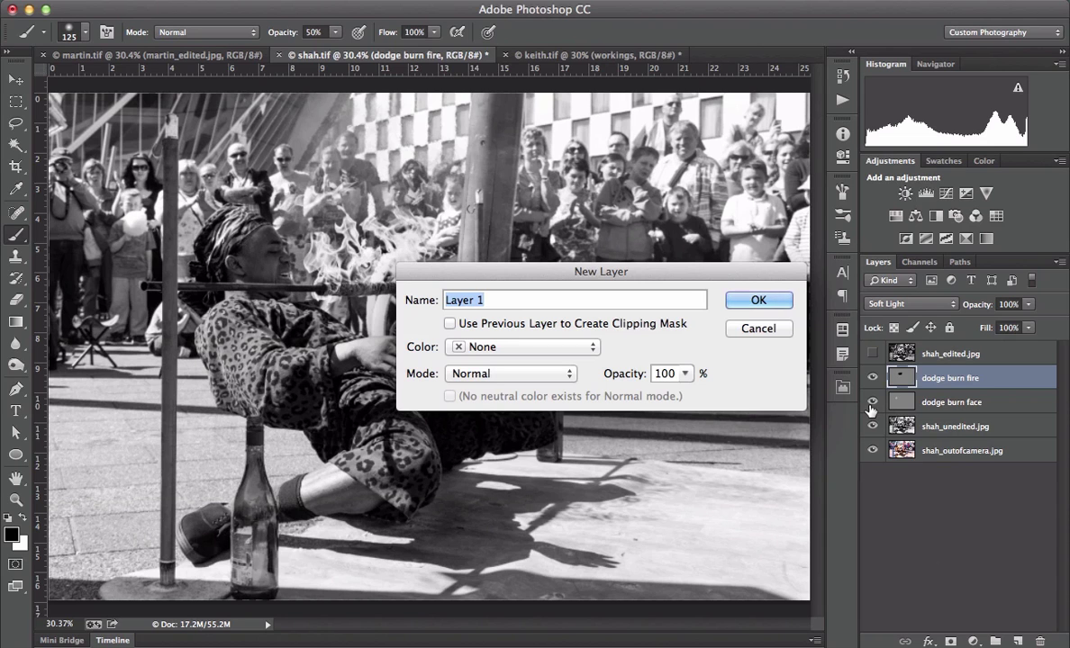
text(vignette)
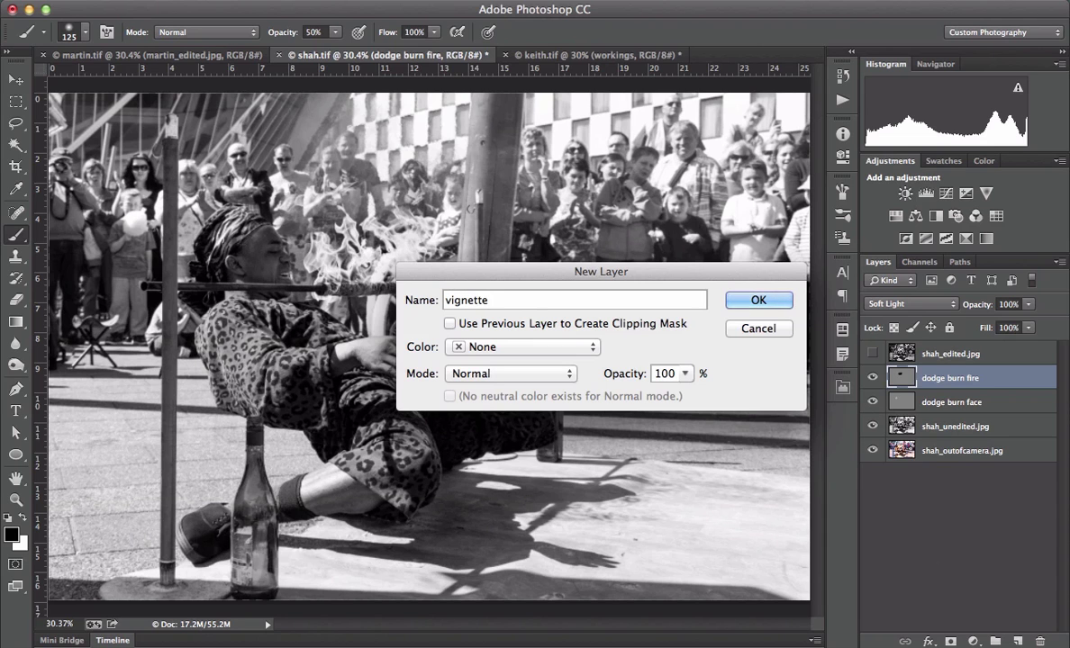
click(509, 374)
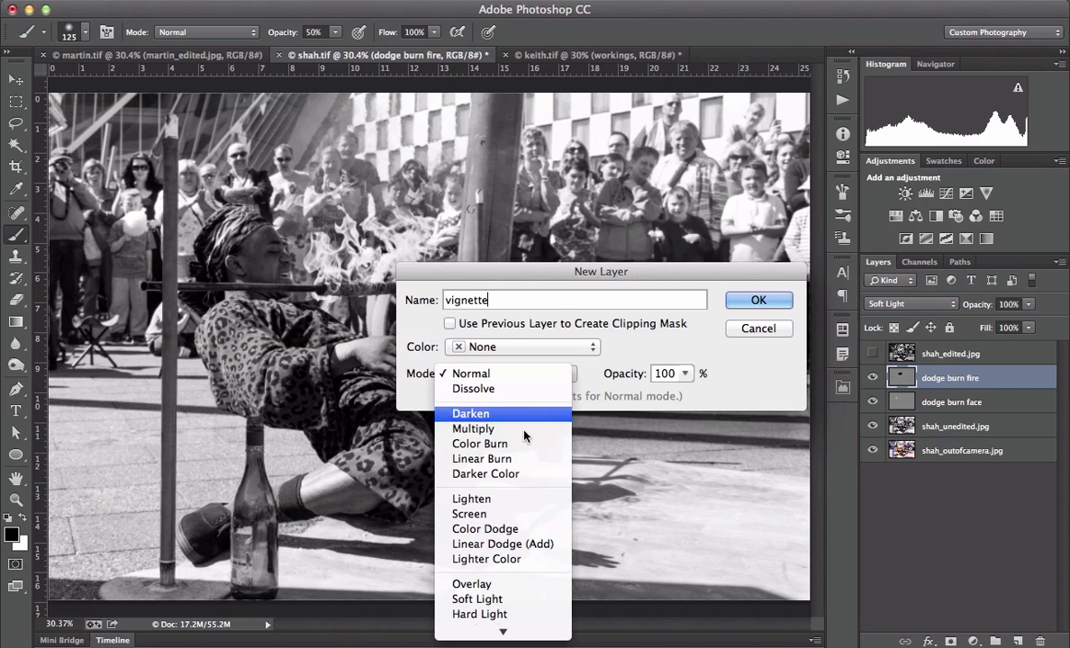
click(508, 599)
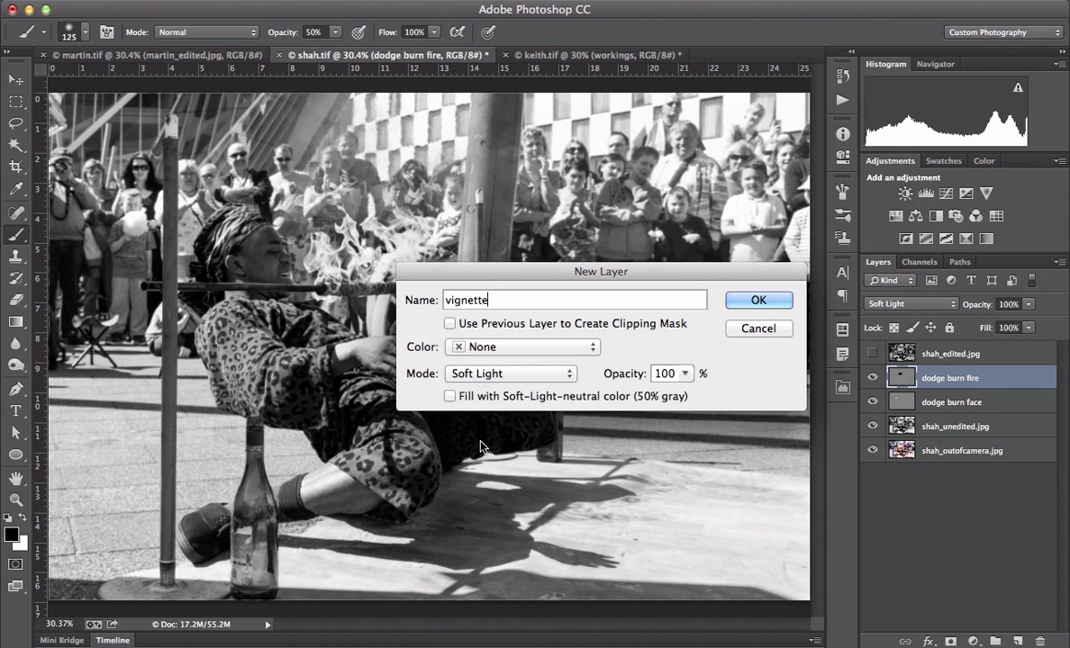
click(452, 397)
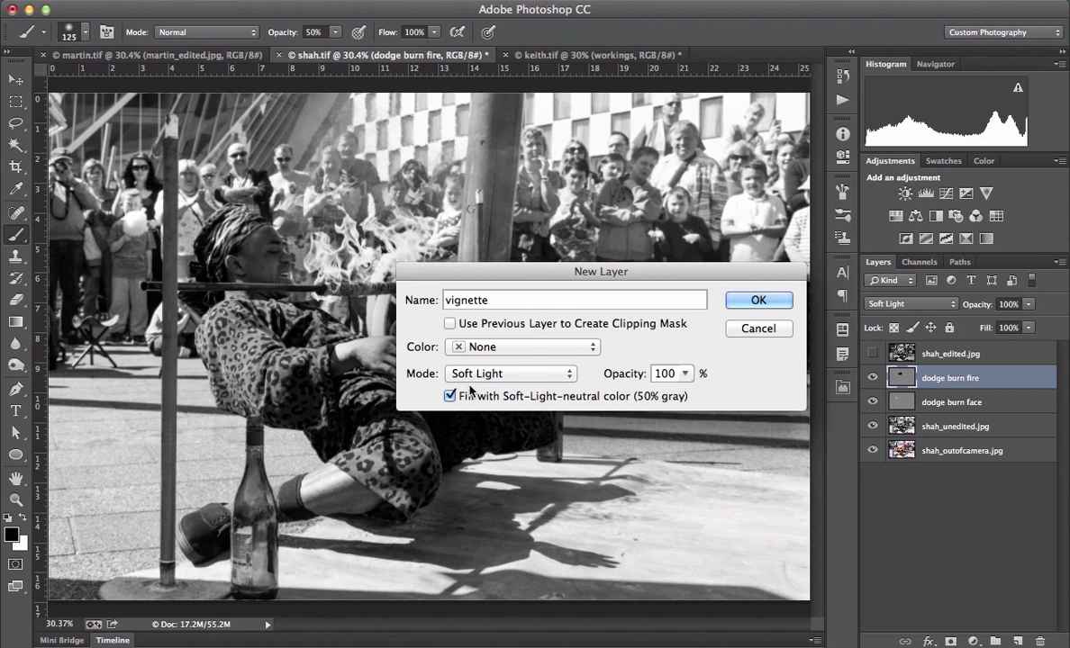
click(759, 301)
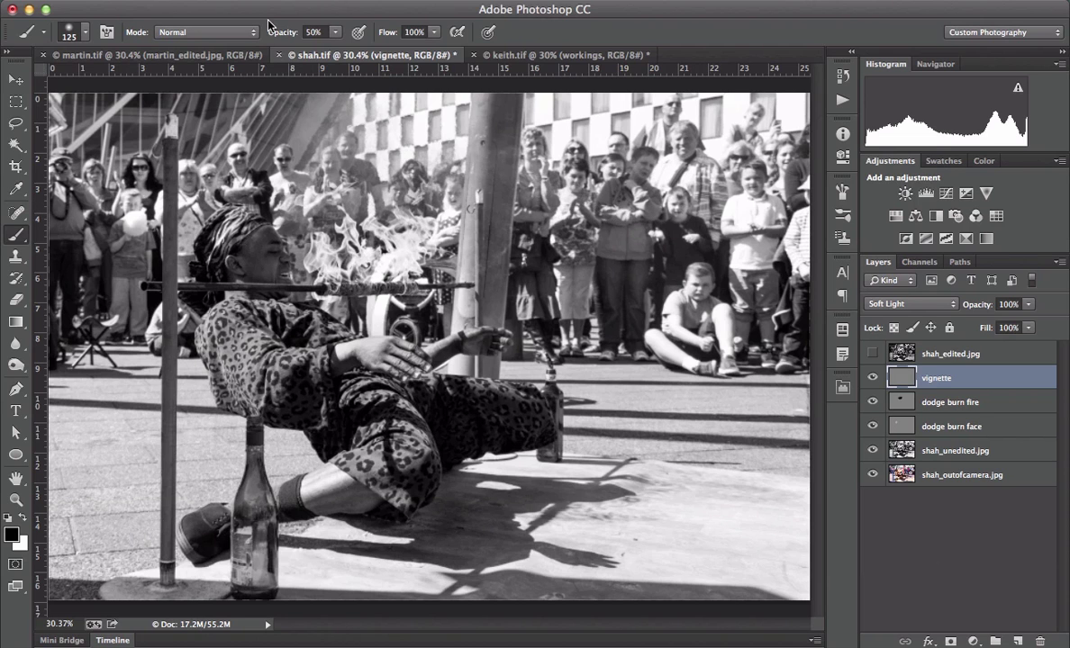
Step: Set the brush opacity to 100% and the "vignette" layer's opacity to 30%
drag(268, 34, 280, 30)
drag(350, 22, 353, 25)
key(super+minus)
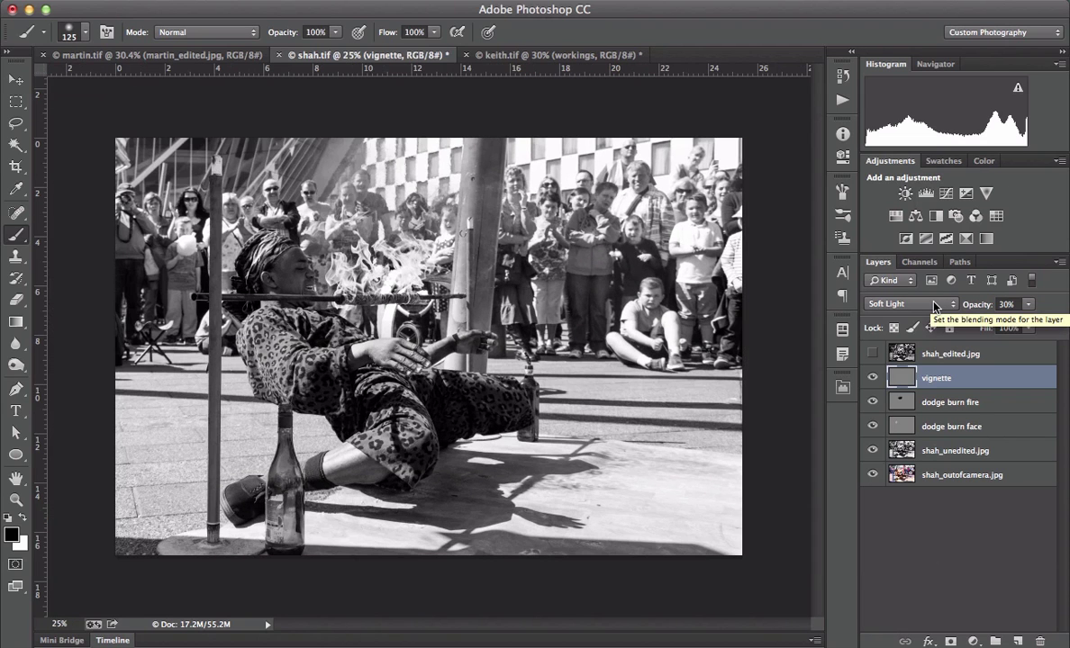
Step: Paint black around the photo's edges on the "vignette" layer with a 1600 px brush, leaving the performer's central area lighter
key(bracketright)
key(bracketright)
key(bracketright)
key(bracketright)
key(bracketright)
key(bracketright)
key(bracketright)
key(bracketright)
key(bracketright)
key(bracketright)
key(bracketright)
key(bracketright)
key(bracketright)
key(bracketright)
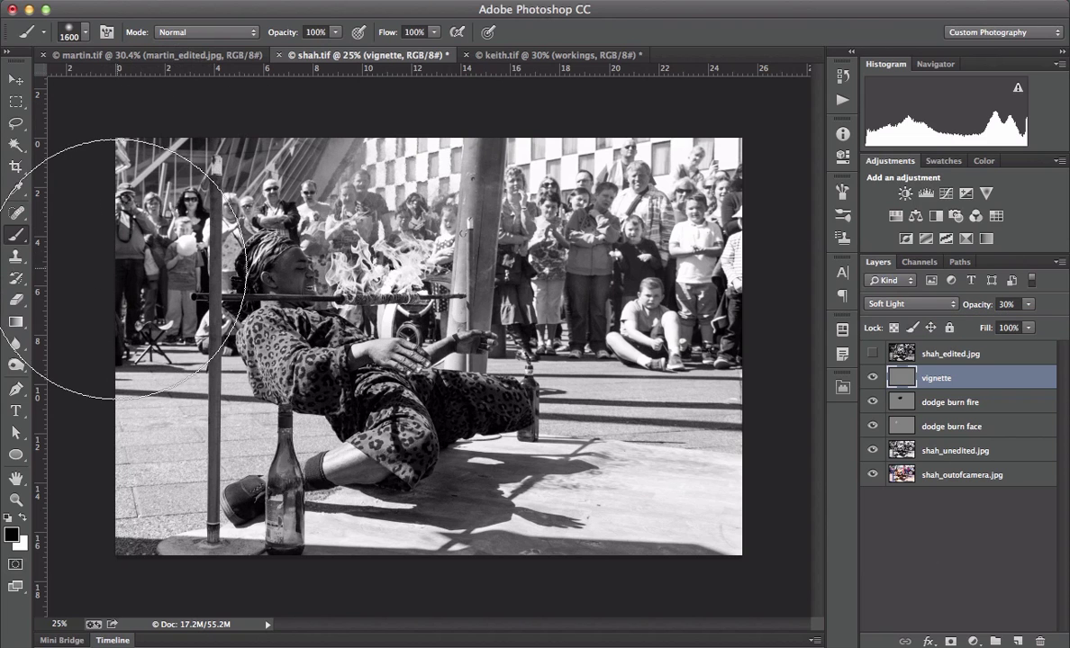
mouse_move(135, 179)
mouse_down()
mouse_move(158, 388)
mouse_move(253, 556)
mouse_up()
mouse_move(398, 540)
mouse_down()
mouse_move(616, 535)
mouse_move(536, 545)
mouse_move(634, 514)
mouse_move(732, 428)
mouse_move(637, 452)
mouse_move(638, 488)
mouse_move(670, 457)
mouse_move(690, 387)
mouse_move(680, 307)
mouse_move(646, 238)
mouse_move(581, 208)
mouse_move(494, 199)
mouse_move(530, 194)
mouse_move(635, 233)
mouse_move(714, 366)
mouse_move(685, 462)
mouse_move(599, 518)
mouse_move(590, 498)
mouse_move(631, 509)
mouse_move(696, 400)
mouse_move(693, 265)
mouse_move(653, 194)
mouse_move(502, 123)
mouse_move(289, 81)
mouse_move(409, 69)
mouse_move(603, 102)
mouse_move(678, 190)
mouse_move(737, 364)
mouse_move(687, 507)
mouse_move(639, 498)
mouse_move(671, 399)
mouse_move(674, 448)
mouse_up()
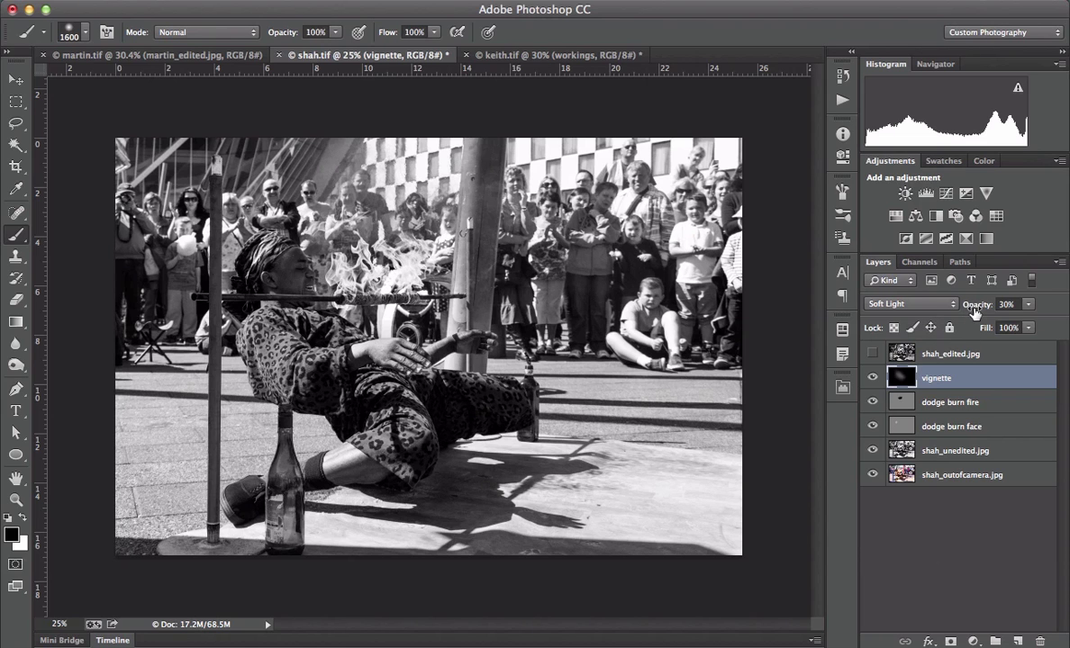
Step: Raise the "vignette" layer's opacity to 52% and compare the photo with and without the layer
drag(970, 309, 990, 309)
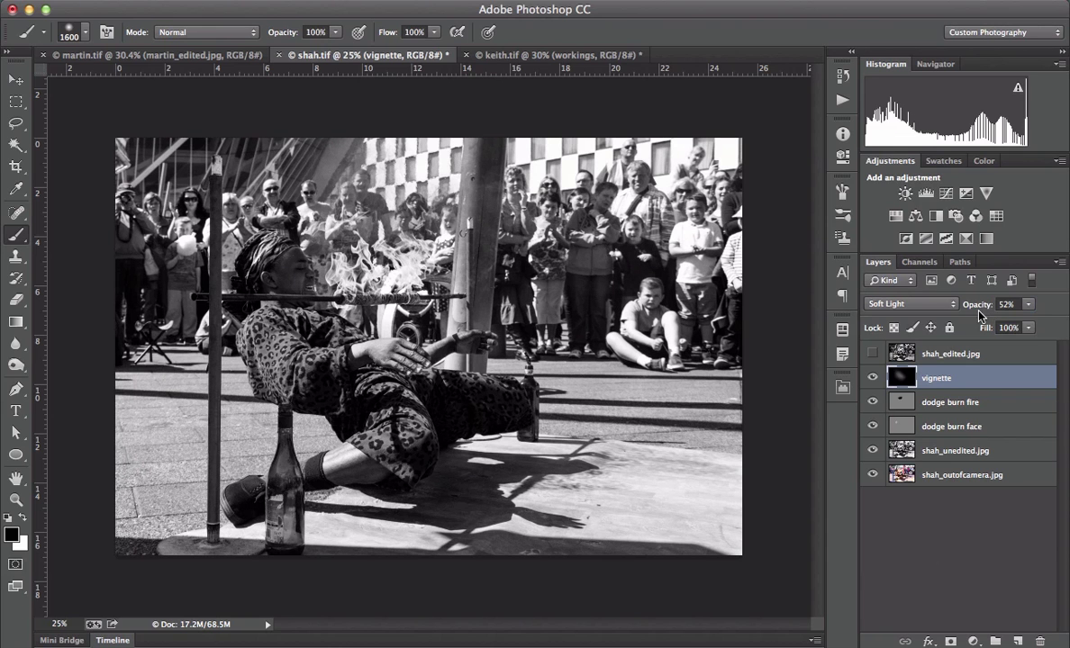
click(873, 378)
click(874, 378)
Step: Set the foreground color to neutral gray at 50% brightness (808080) and return to the Brush tool
click(15, 536)
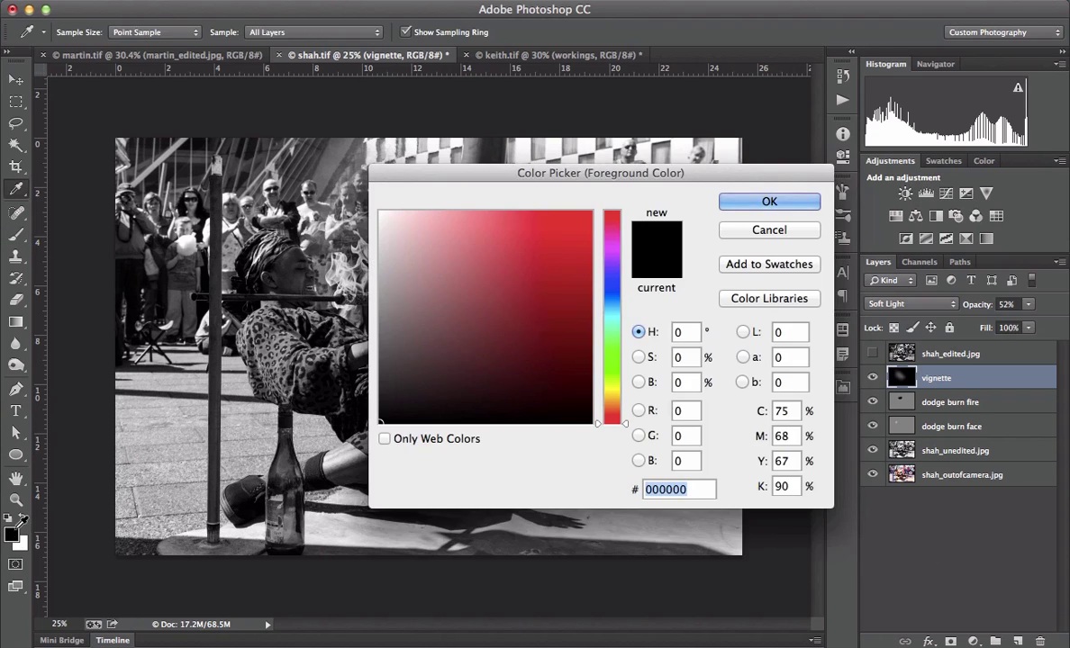
double_click(686, 381)
text(5)
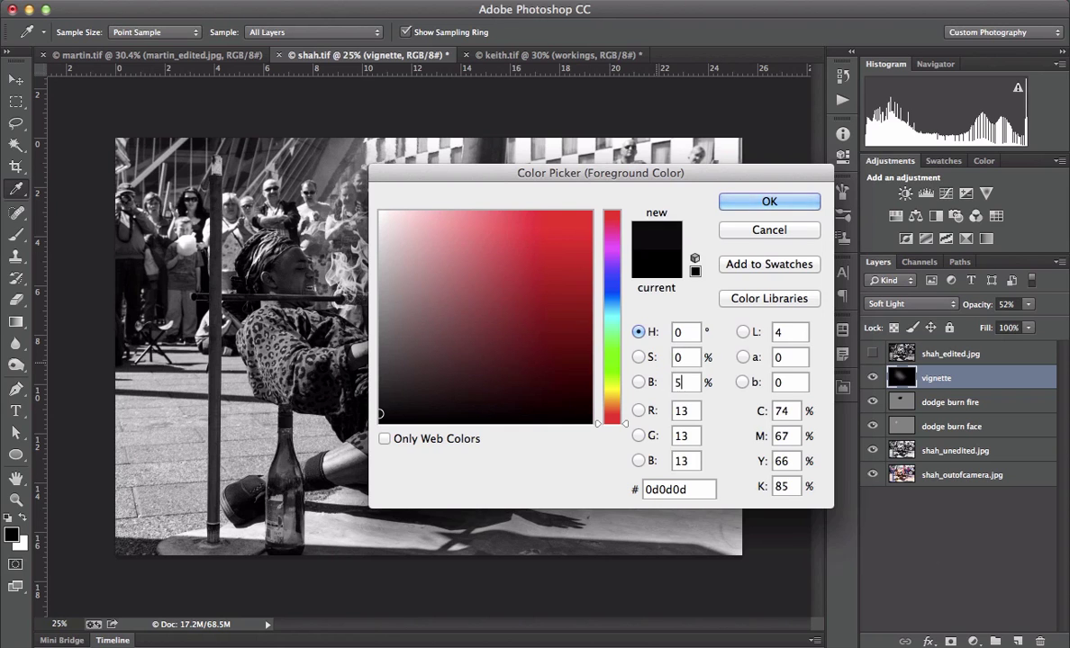
text(0)
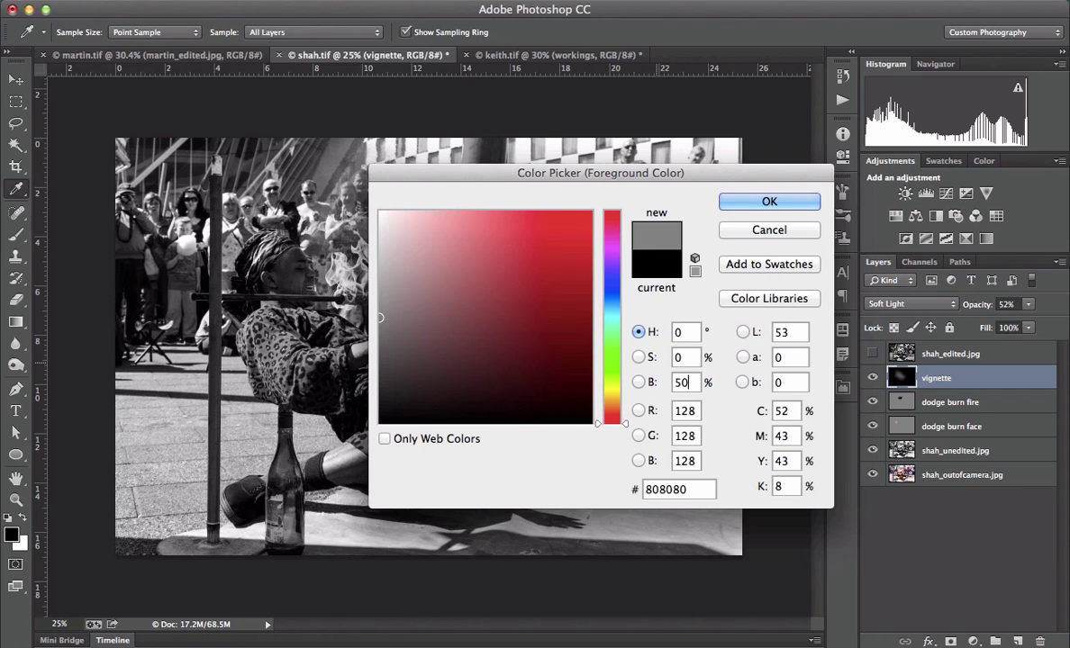
key(Return)
key(b)
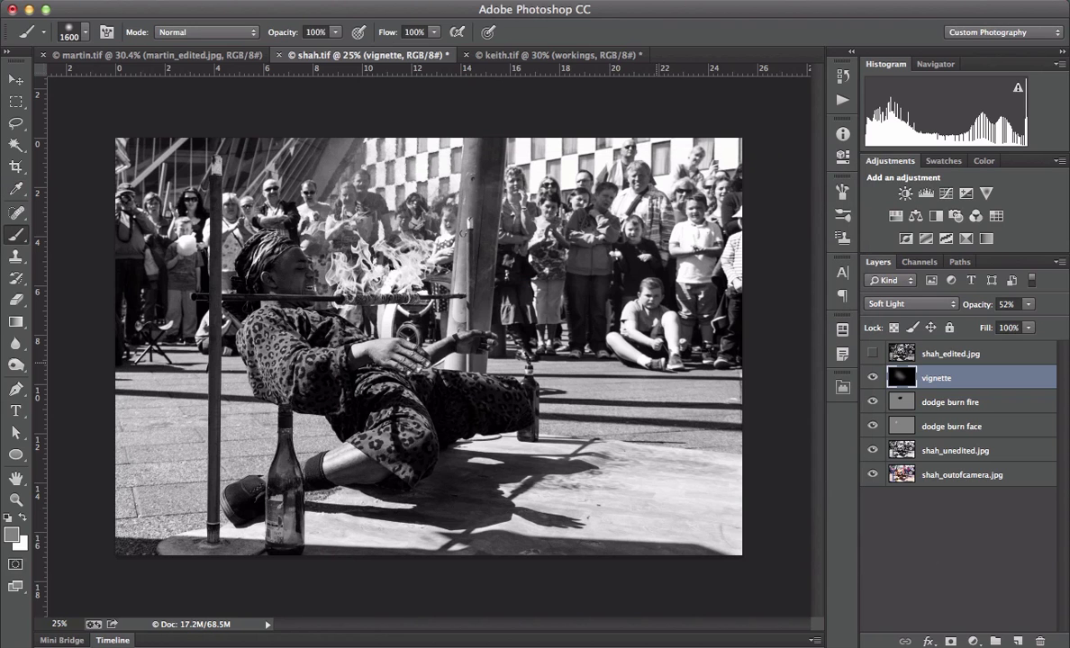
Step: Paint gray over the performer's body on the "vignette" layer with a 900 px brush, and compare the photo with and without the layer
key(bracketleft)
key(bracketleft)
key(bracketleft)
key(bracketleft)
key(bracketleft)
key(bracketleft)
key(bracketleft)
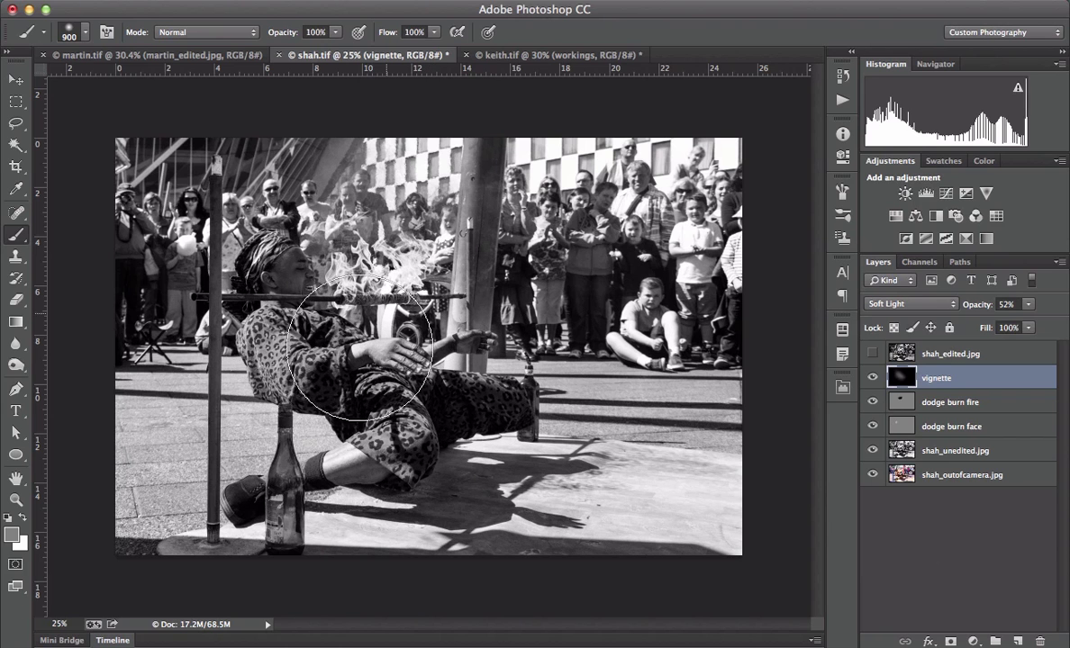
mouse_move(388, 414)
mouse_down()
mouse_move(364, 360)
mouse_move(330, 363)
mouse_up()
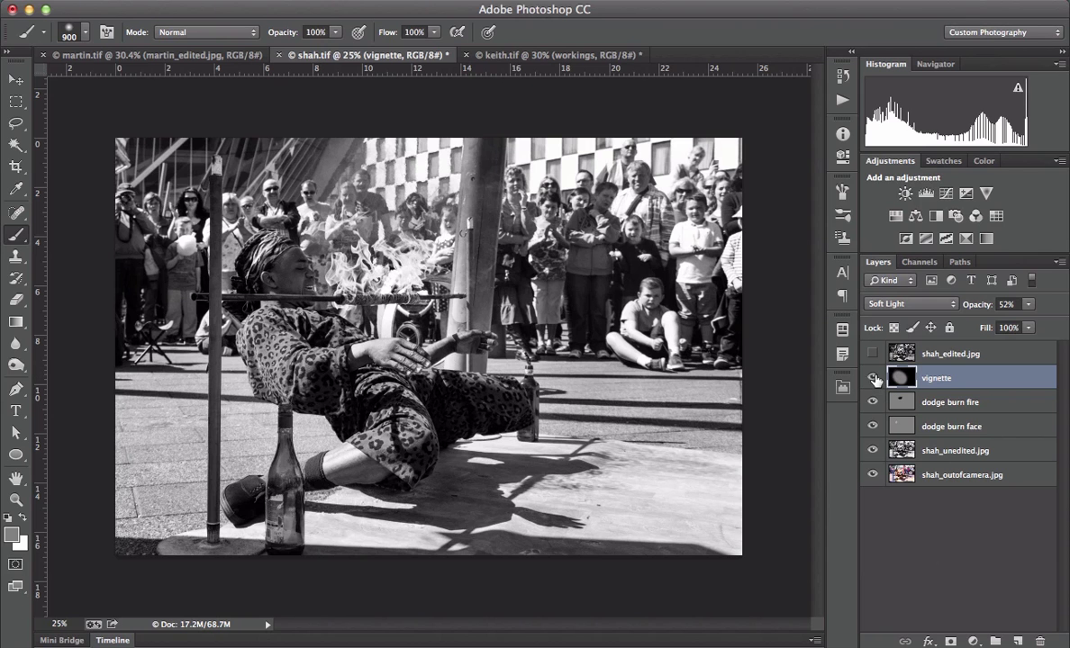
click(873, 379)
click(872, 378)
click(873, 377)
click(874, 376)
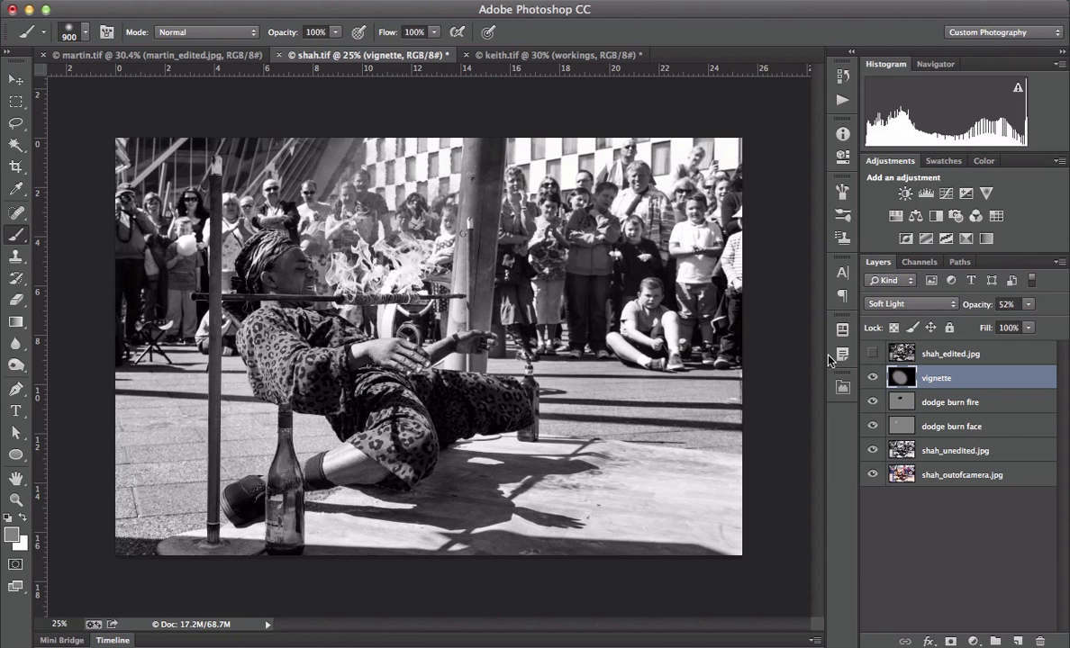
Step: Paint black over the ground around the performer's lower left on the "vignette" layer with the 900 px brush, and compare the layer off and on
key(x)
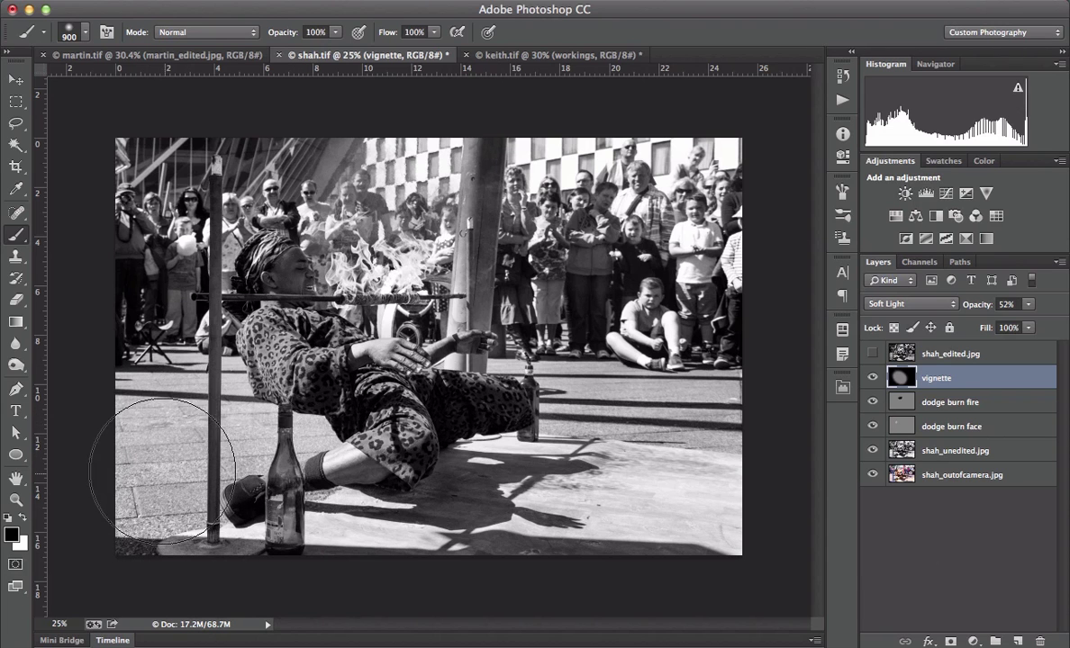
mouse_move(129, 294)
mouse_down()
mouse_move(168, 382)
mouse_move(270, 536)
mouse_move(331, 482)
mouse_up()
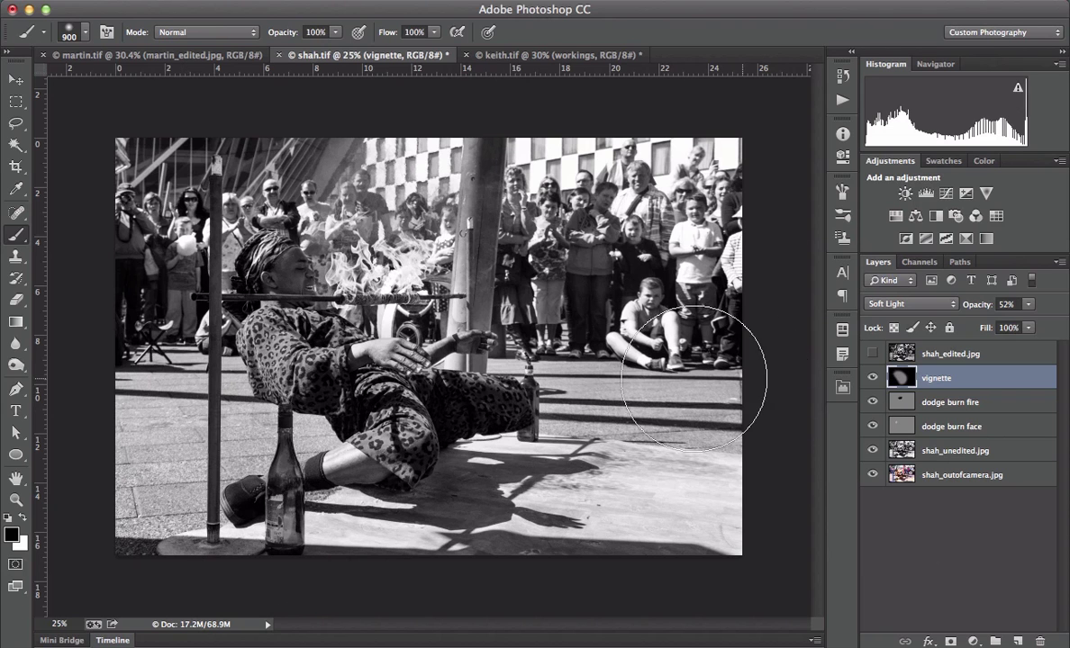
click(875, 381)
click(875, 381)
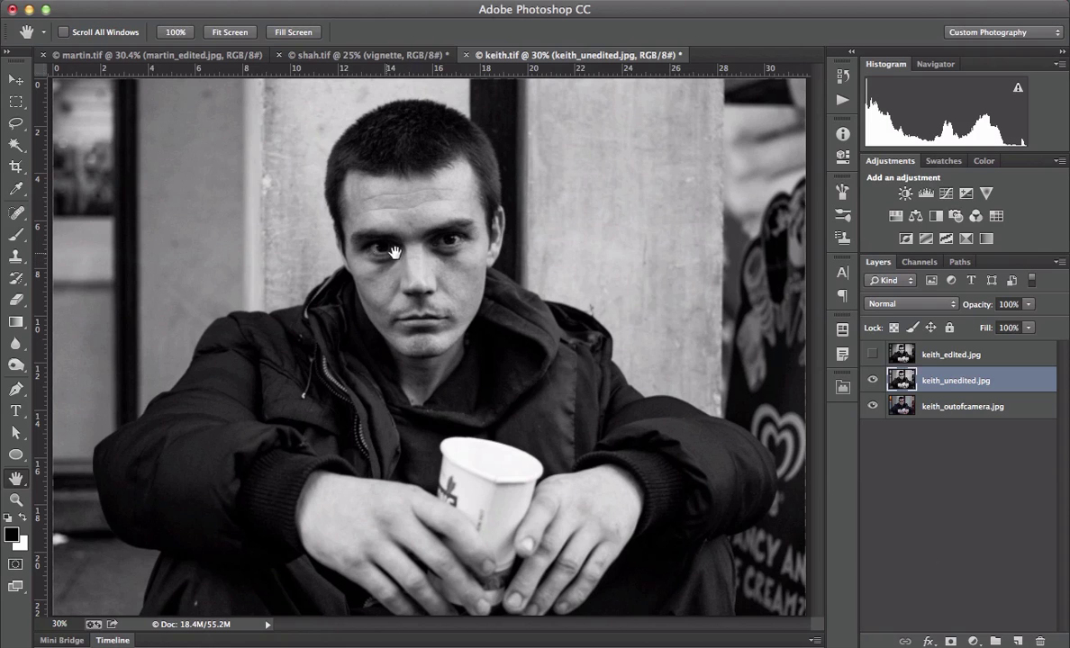
Step: In keith.tif, preview the edited version and add a Curves adjustment layer in Luminosity mode above keith_unedited.jpg
click(872, 354)
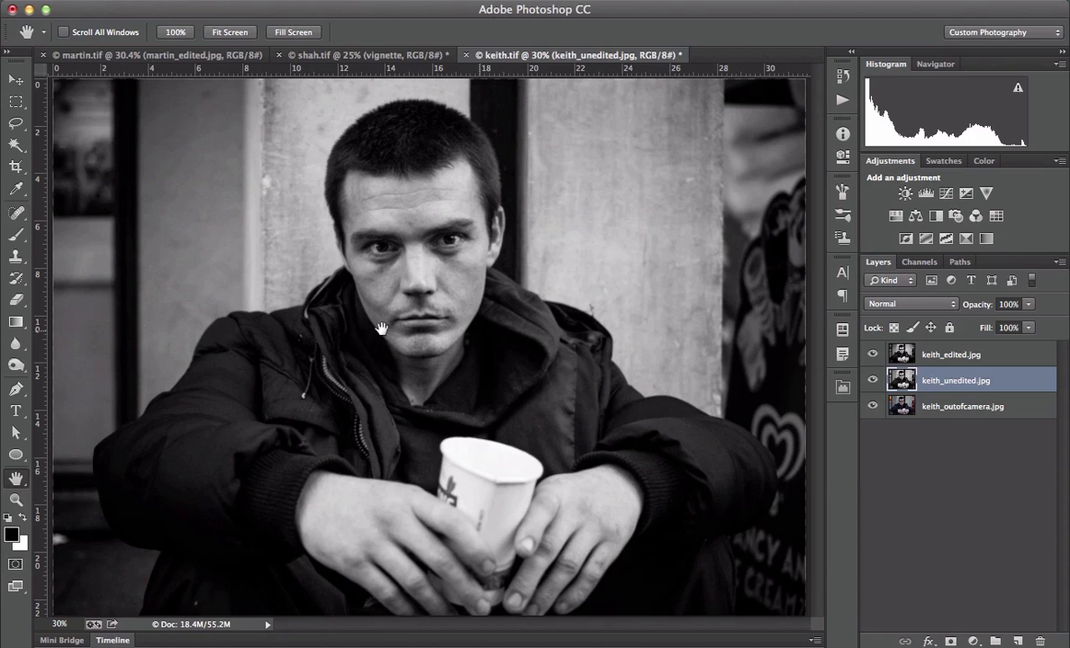
click(872, 355)
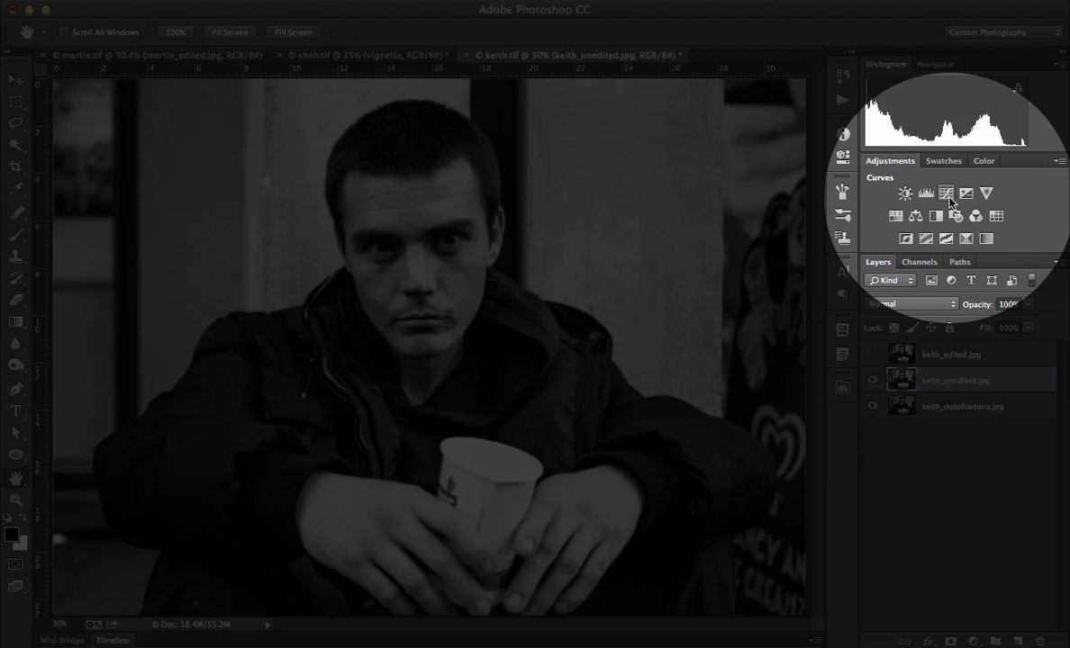
click(945, 194)
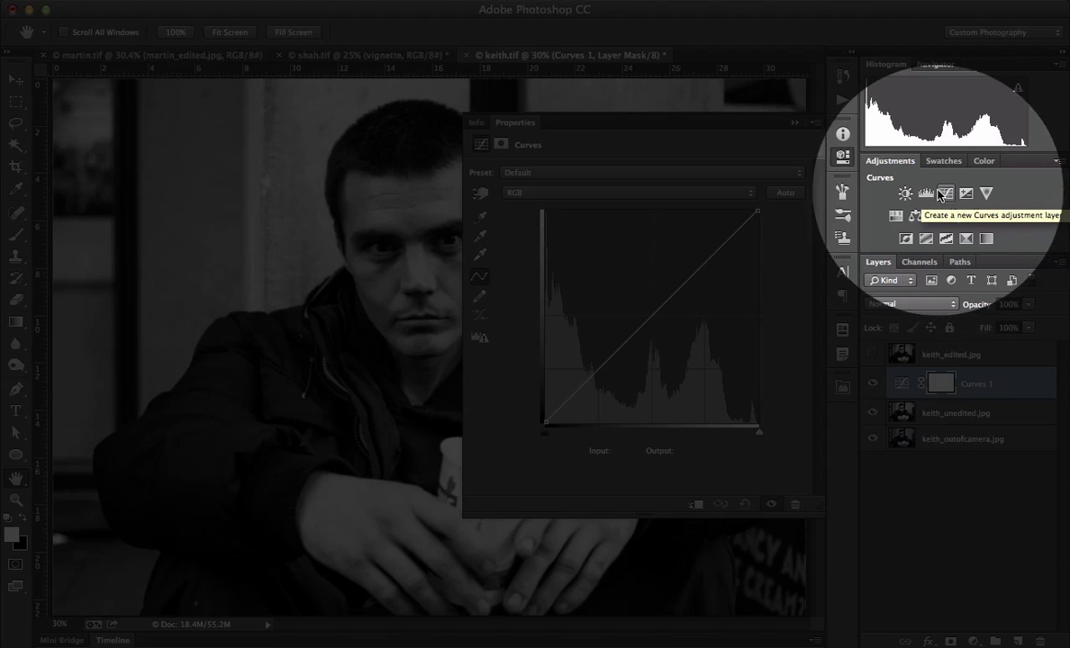
click(921, 307)
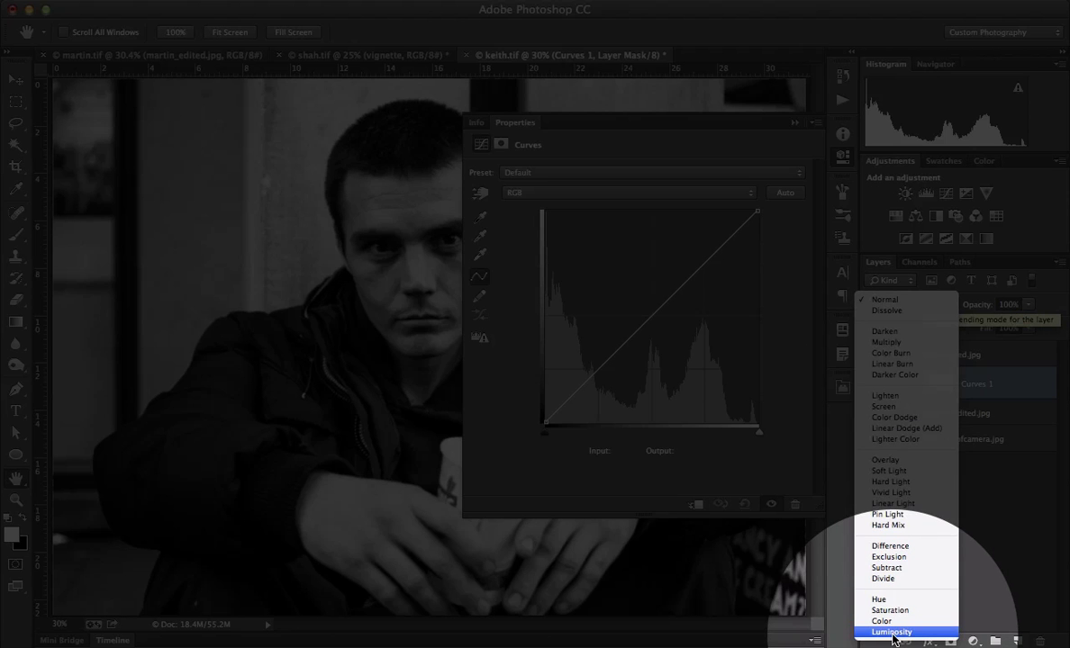
click(891, 632)
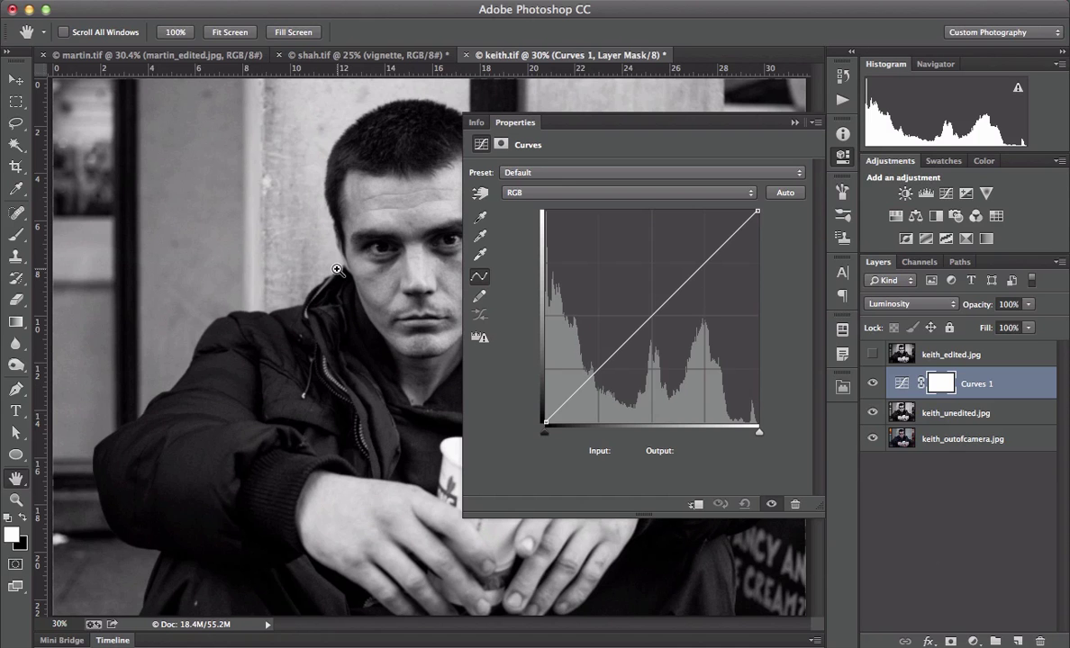
Step: Brighten the tones by raising a point on the RGB curve at input 54 to output 77
key(super+plus)
key(super+plus)
key(super+plus)
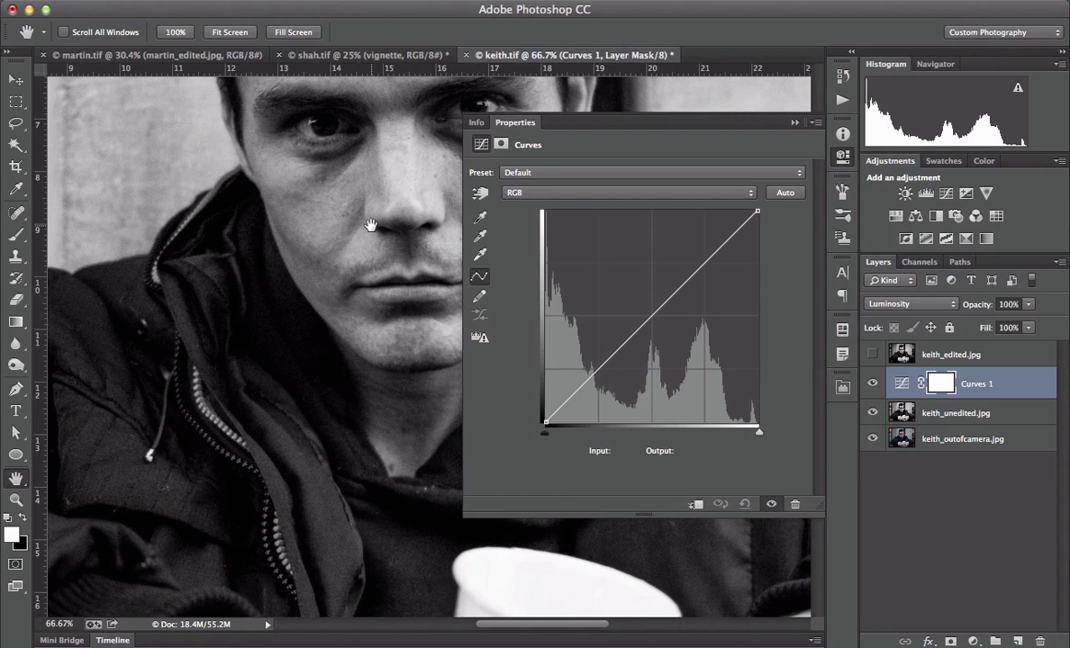
drag(370, 225, 251, 418)
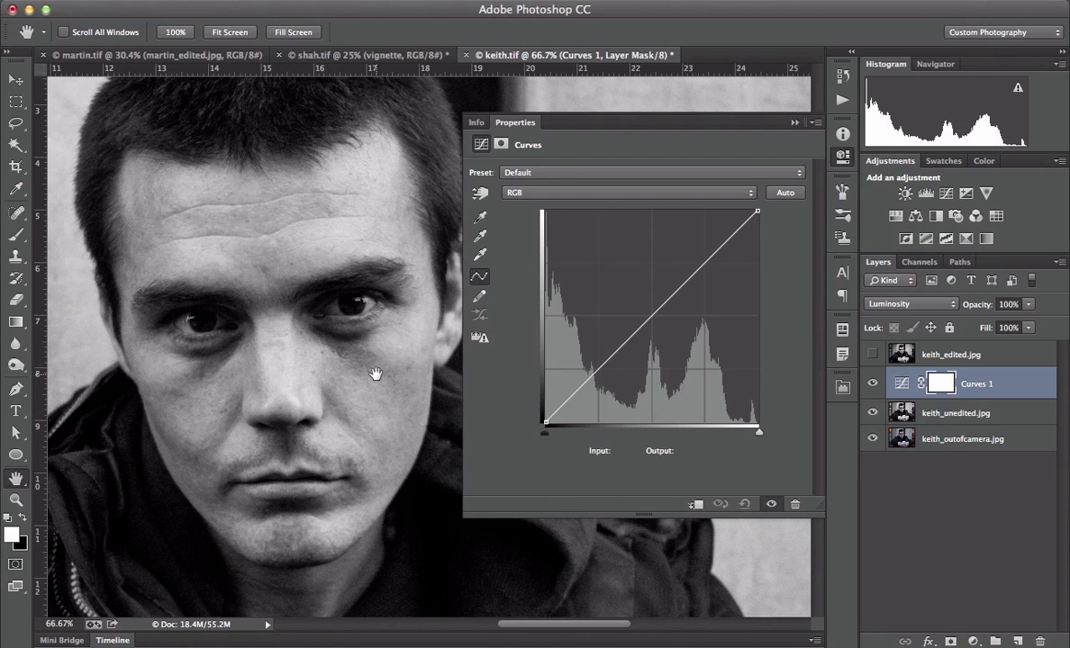
drag(595, 370, 590, 358)
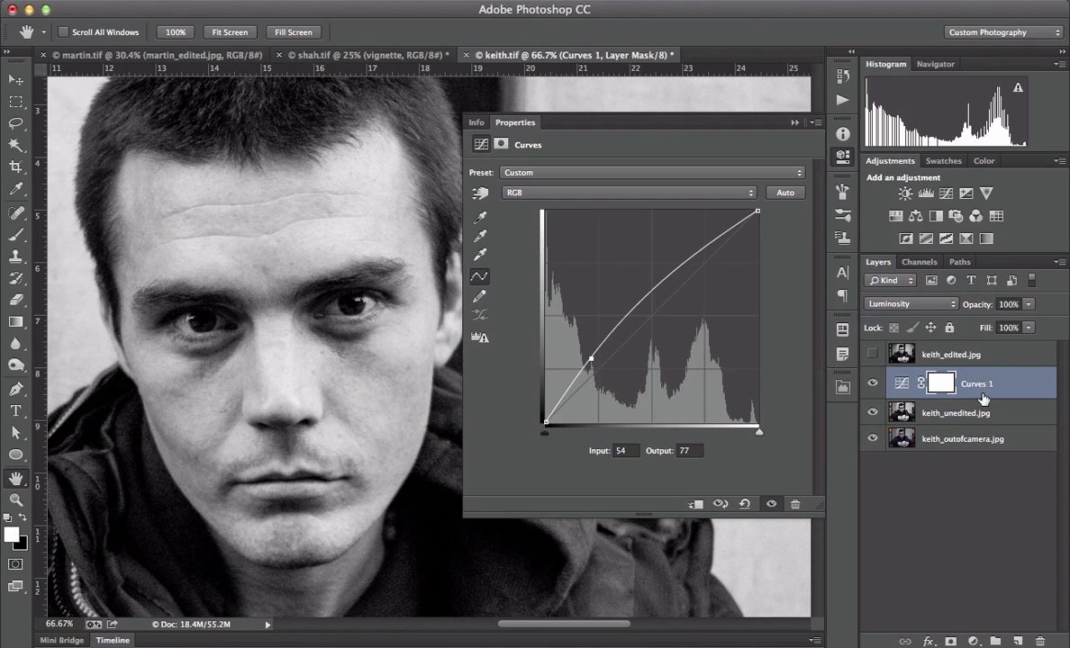
Step: Invert the Curves layer's mask to black and collapse the adjustment's properties
click(945, 385)
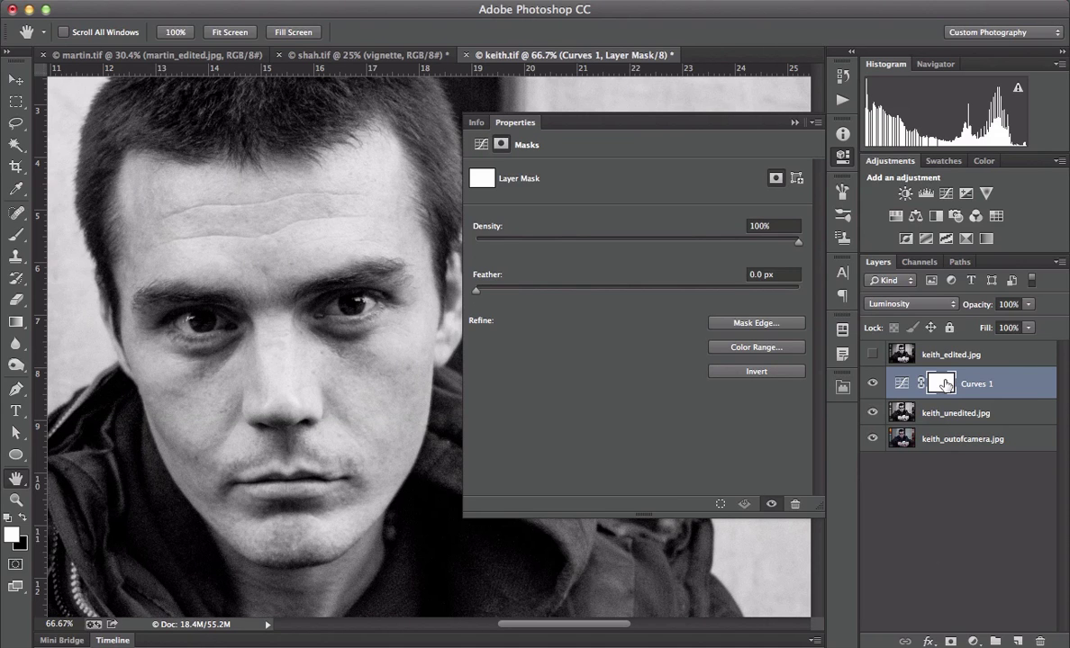
key(super+i)
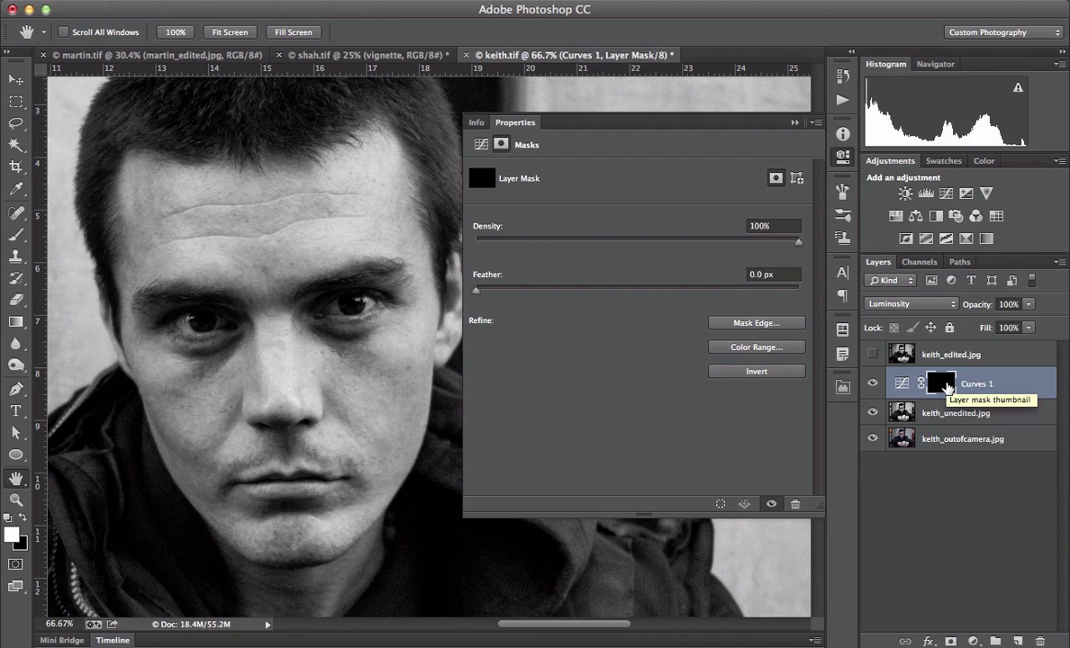
click(793, 123)
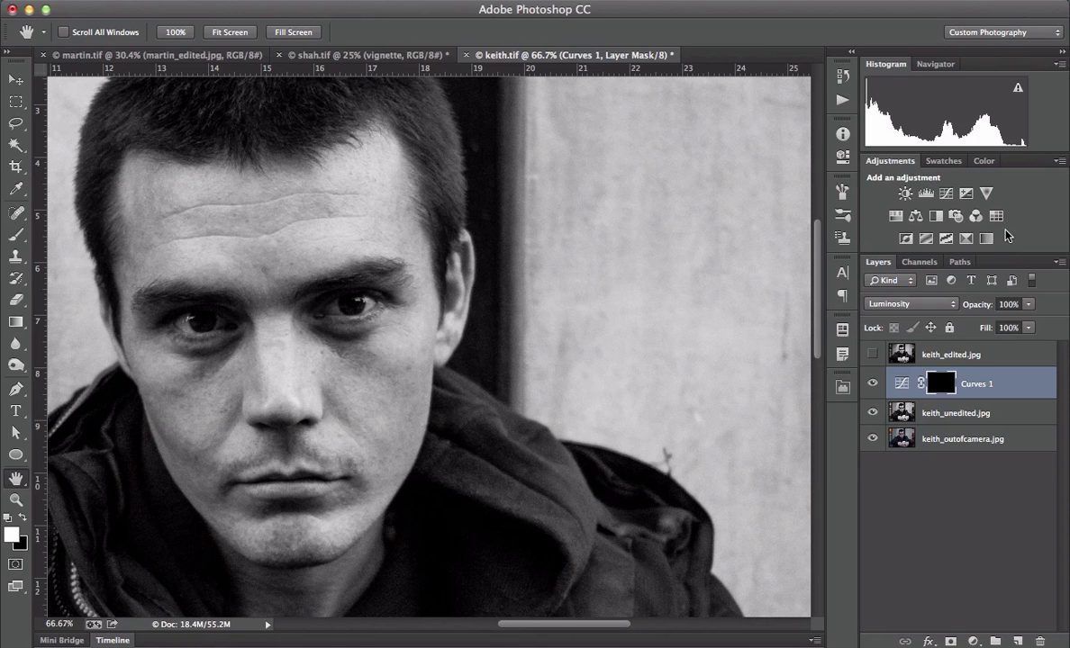
Step: Set up a white Soft Round brush of 78 px at 40% opacity for painting around the eyes on the Curves mask
key(b)
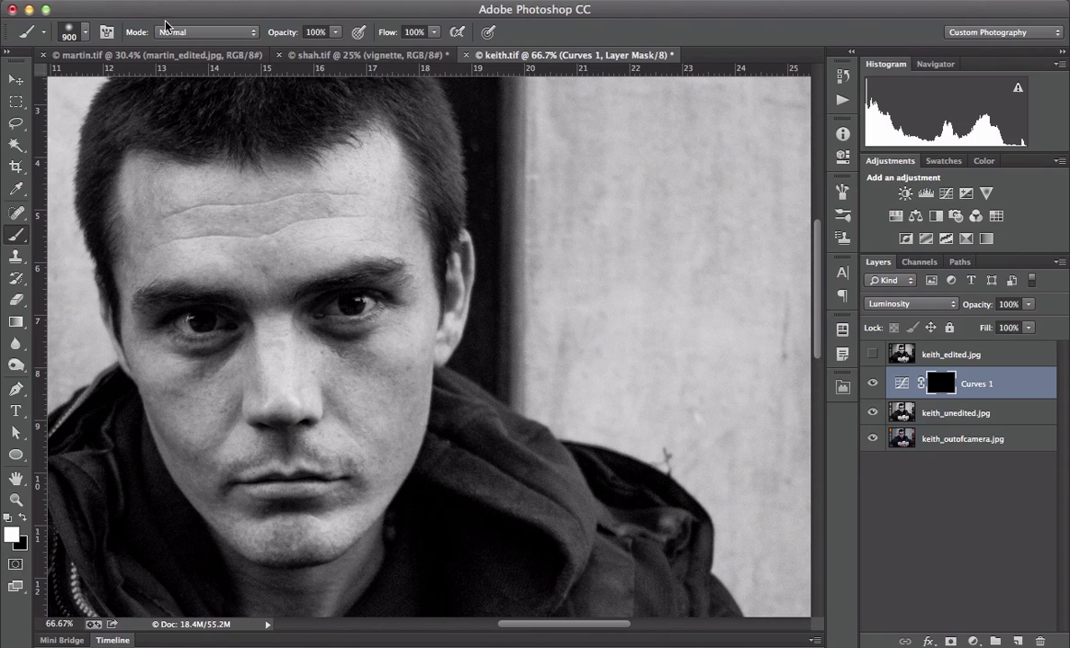
click(86, 36)
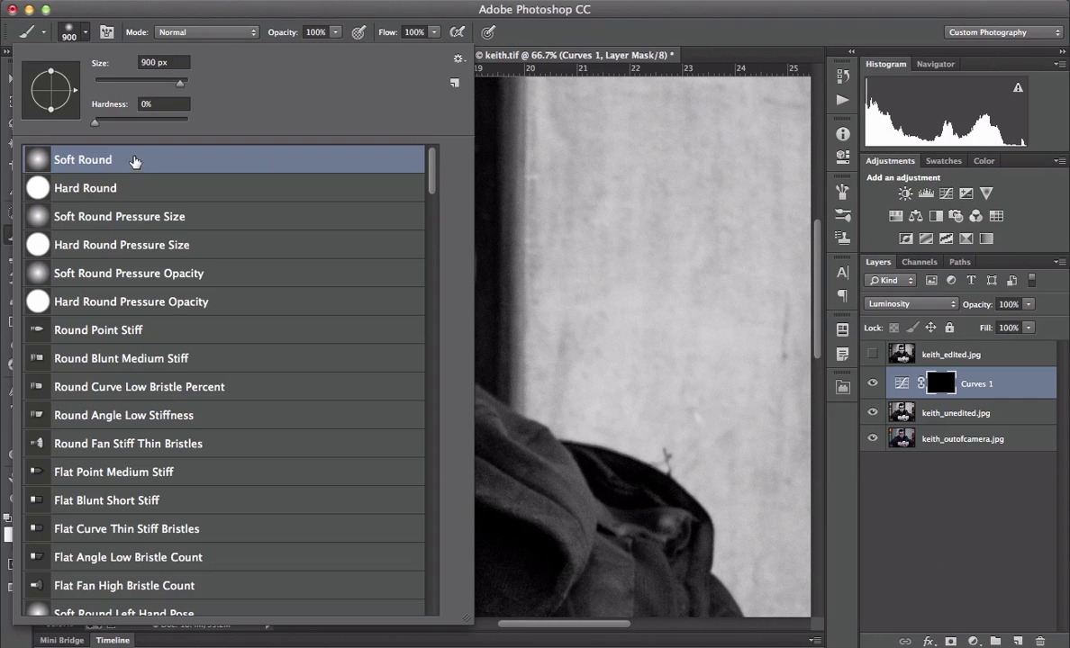
drag(188, 85, 131, 85)
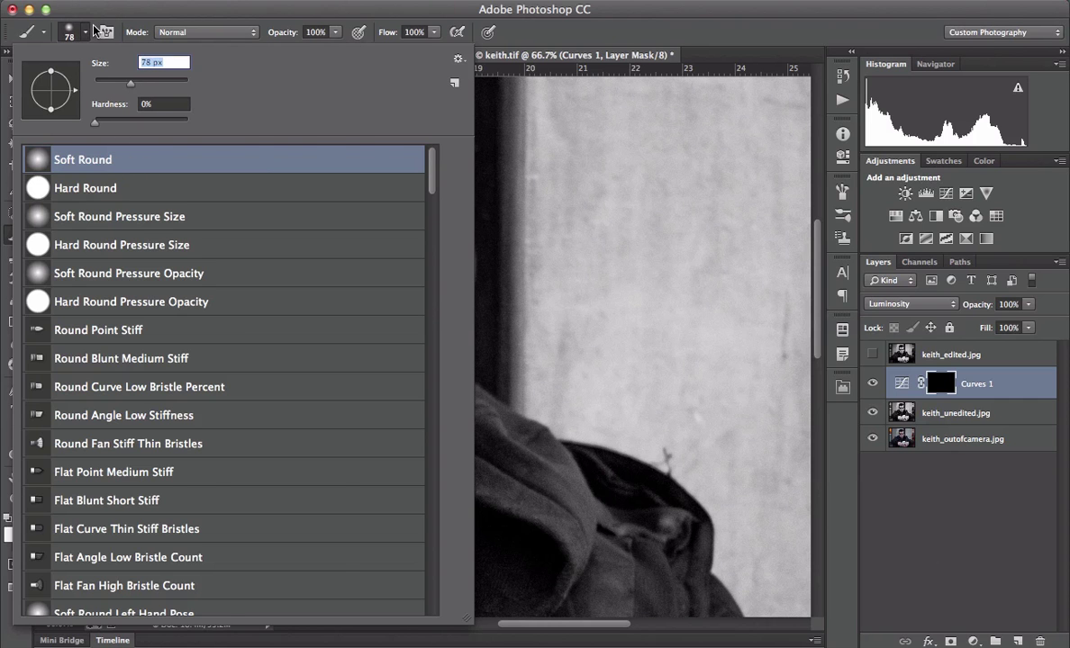
click(84, 33)
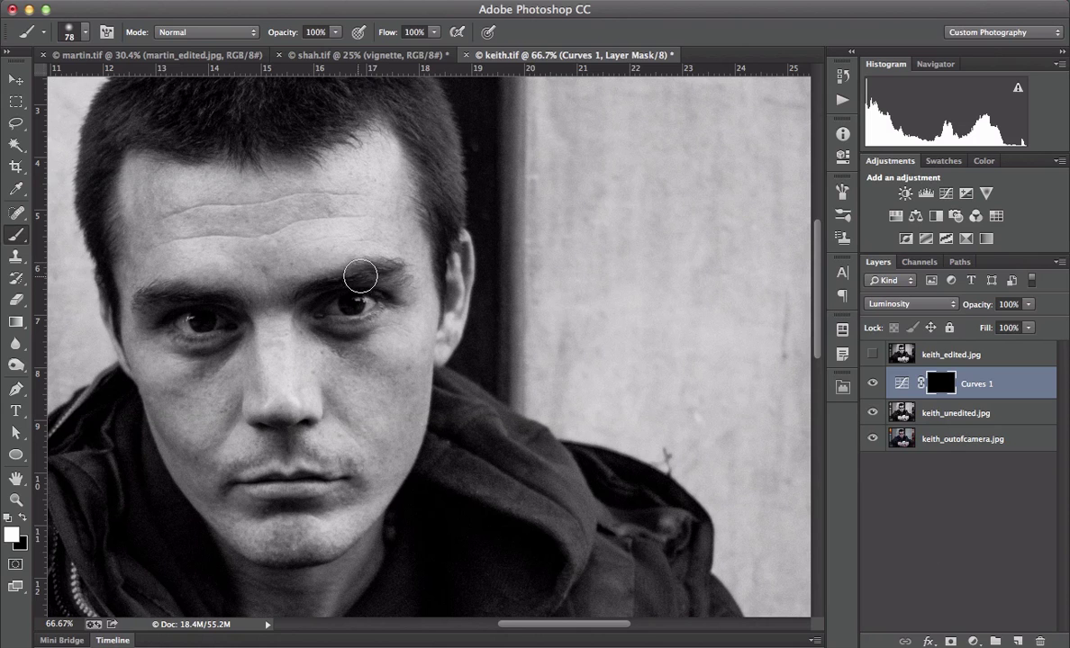
key(super+plus)
key(super+plus)
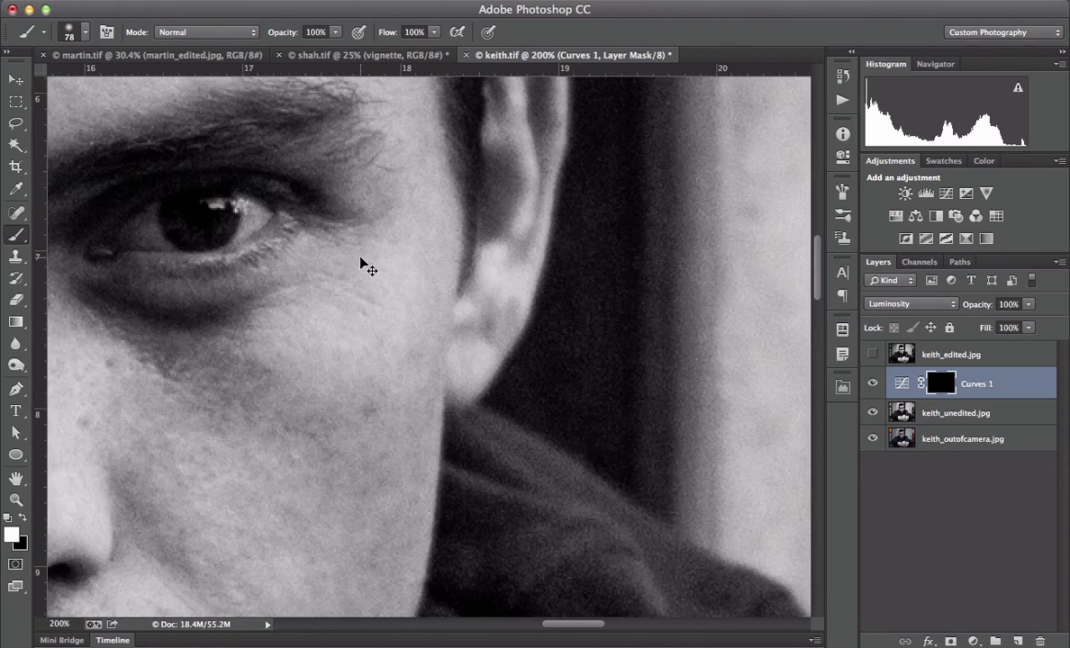
mouse_move(247, 307)
mouse_down()
mouse_move(377, 364)
mouse_move(508, 448)
mouse_move(586, 445)
mouse_up()
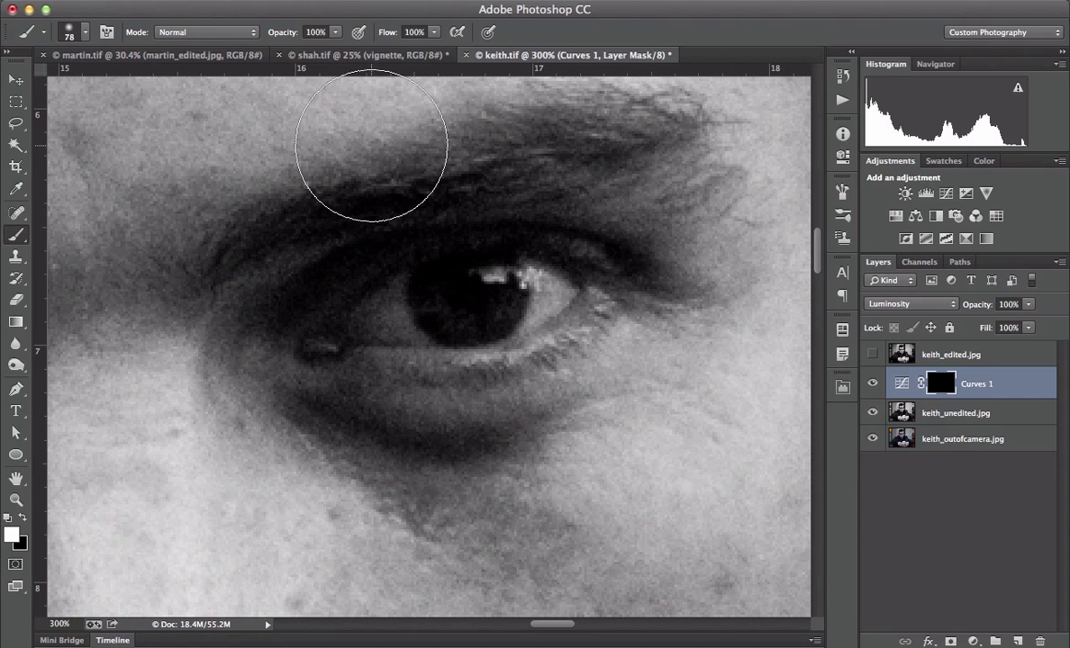
key(4)
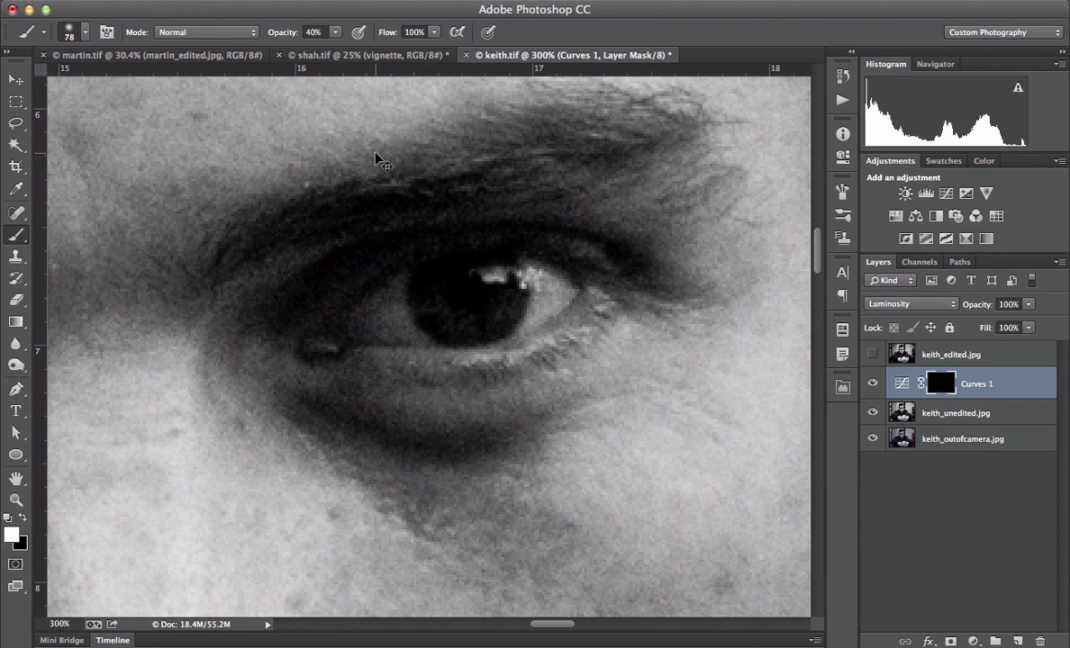
key(super+minus)
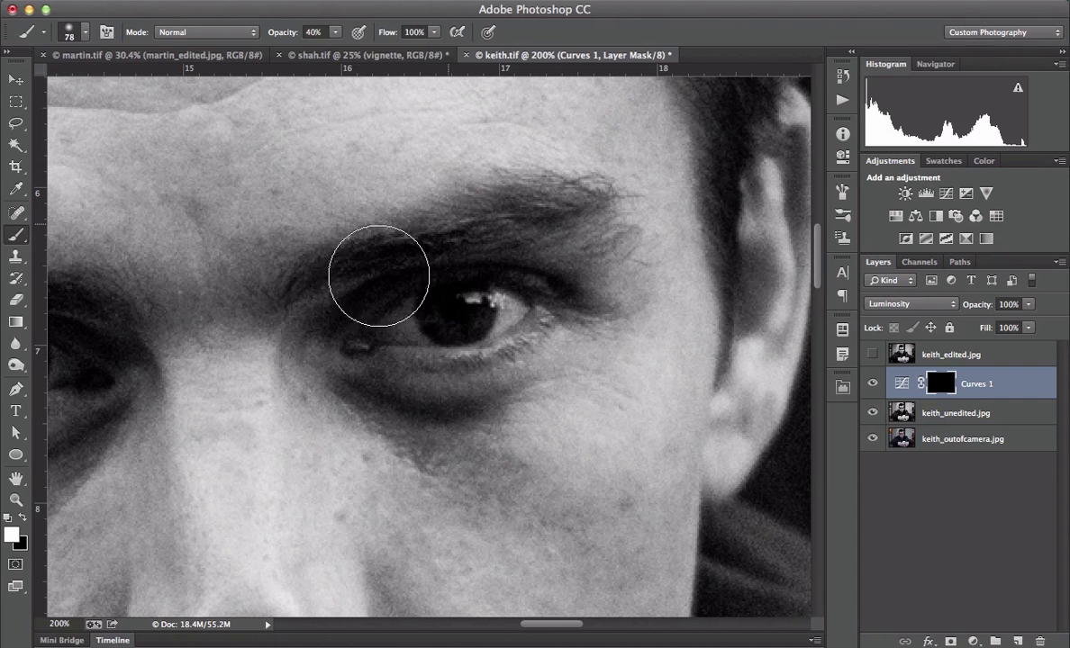
Step: Paint white over both eyes on the Curves mask to brighten them, and compare the result with and without the adjustment layer
mouse_move(423, 350)
mouse_down()
mouse_move(530, 301)
mouse_move(487, 283)
mouse_move(465, 334)
mouse_move(387, 345)
mouse_up()
mouse_move(521, 440)
mouse_down()
mouse_move(370, 430)
mouse_move(418, 442)
mouse_move(368, 361)
mouse_up()
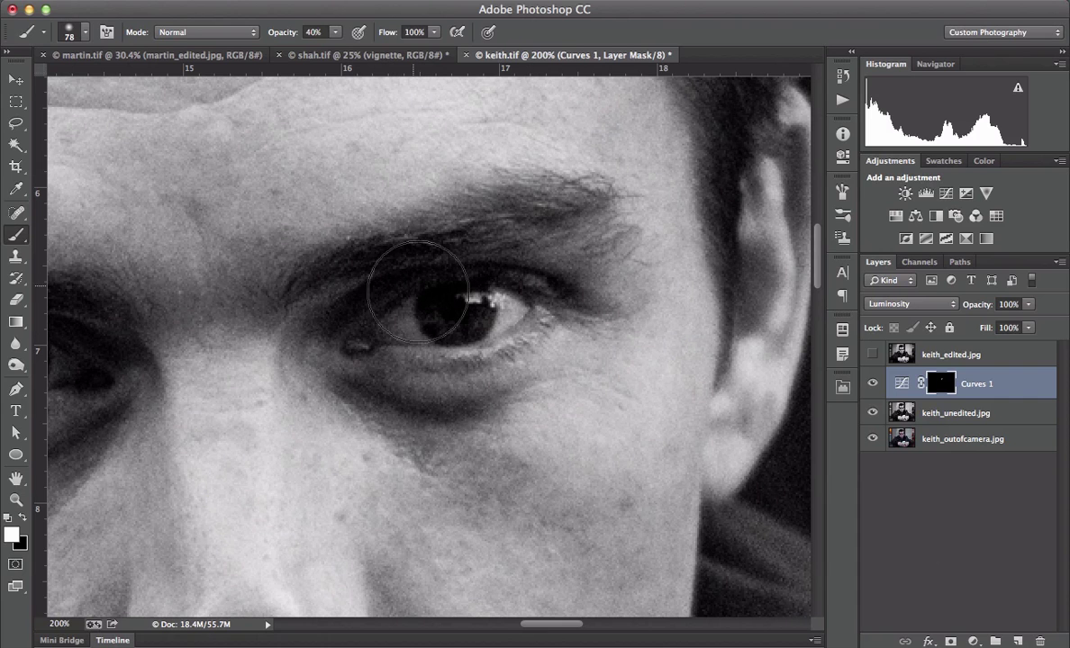
mouse_move(306, 340)
mouse_down()
mouse_move(482, 350)
mouse_move(549, 294)
mouse_up()
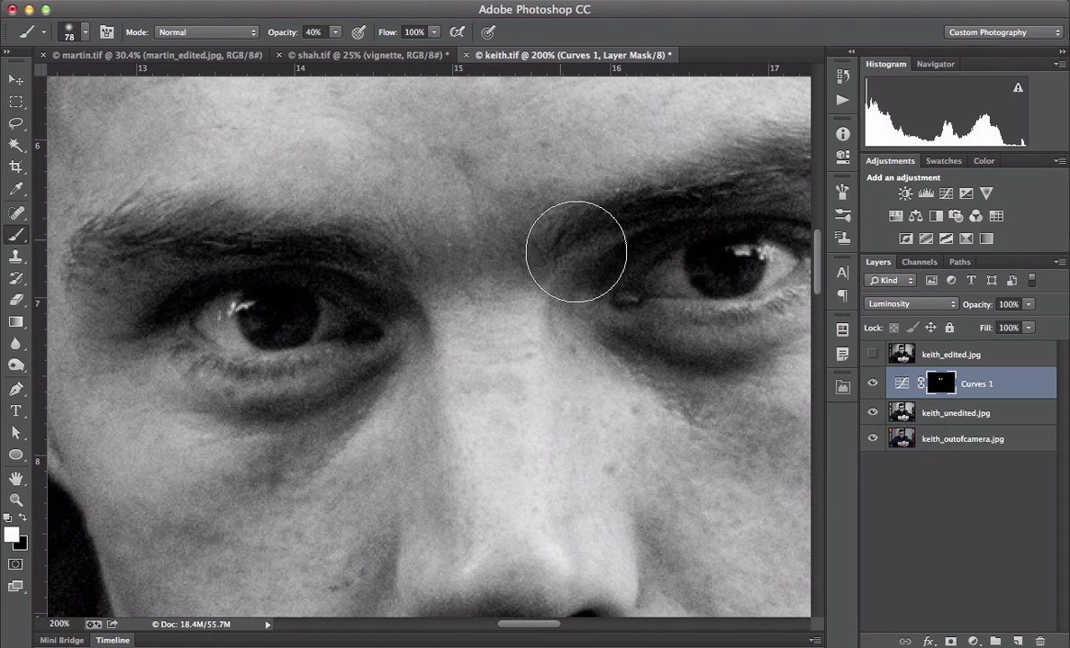
click(872, 386)
click(872, 385)
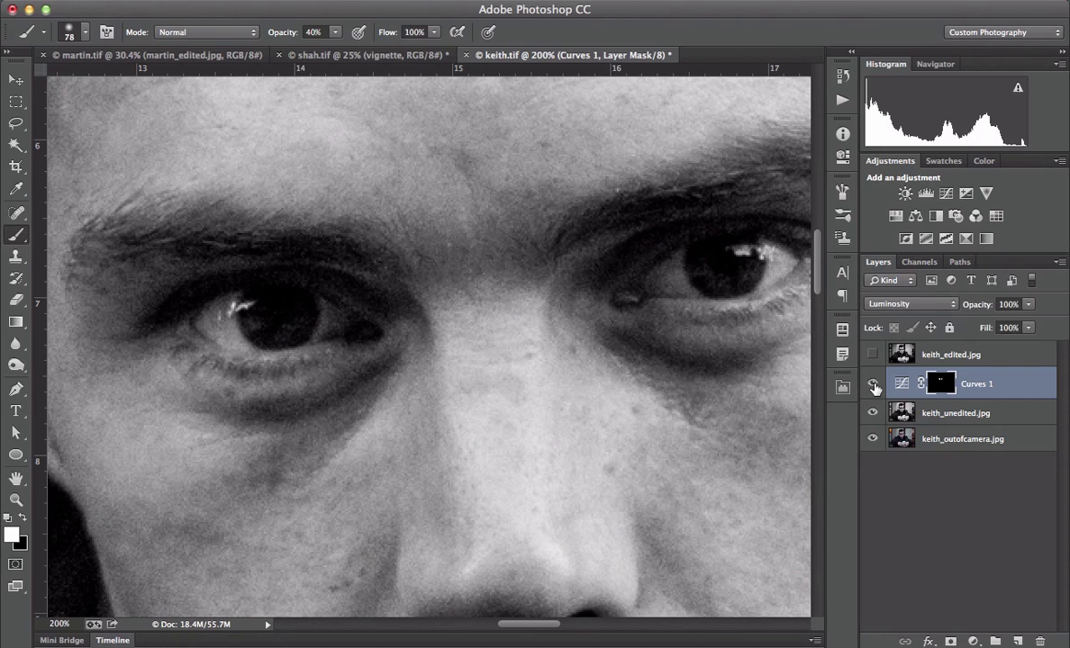
click(872, 385)
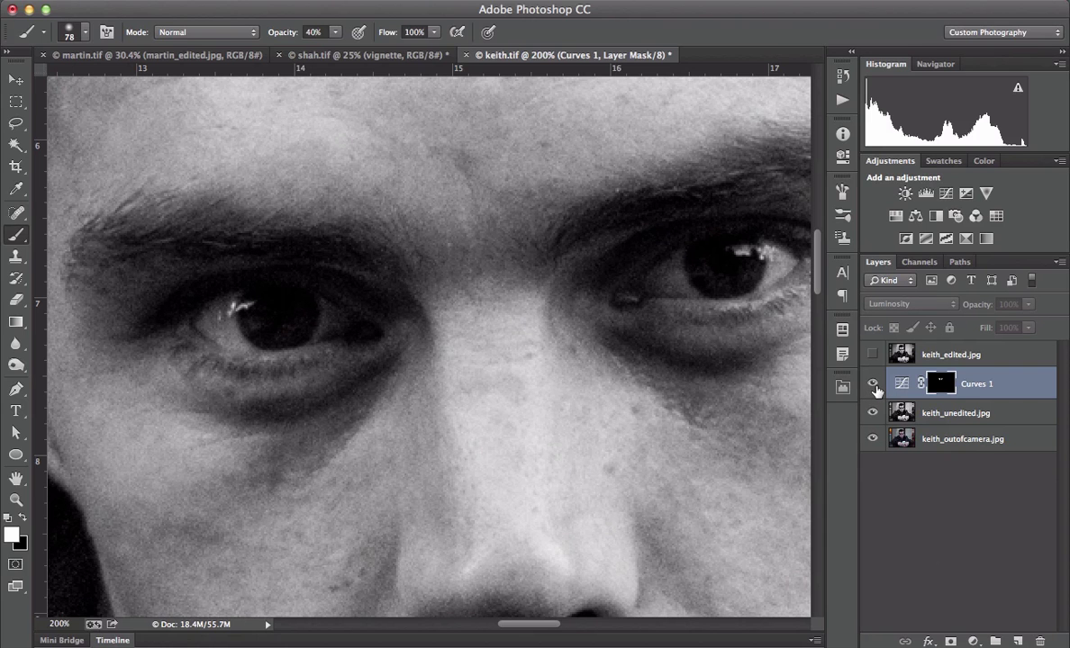
click(873, 386)
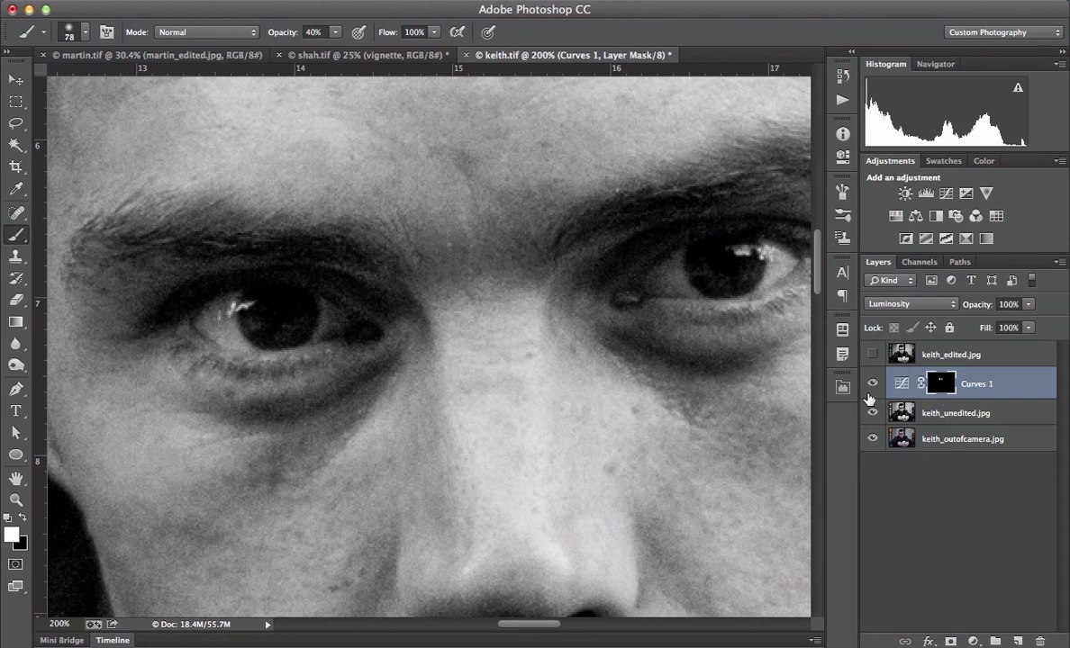
Step: Fit the whole portrait in view and compare it with and without the eye-brightening Curves 1 layer
key(super+0)
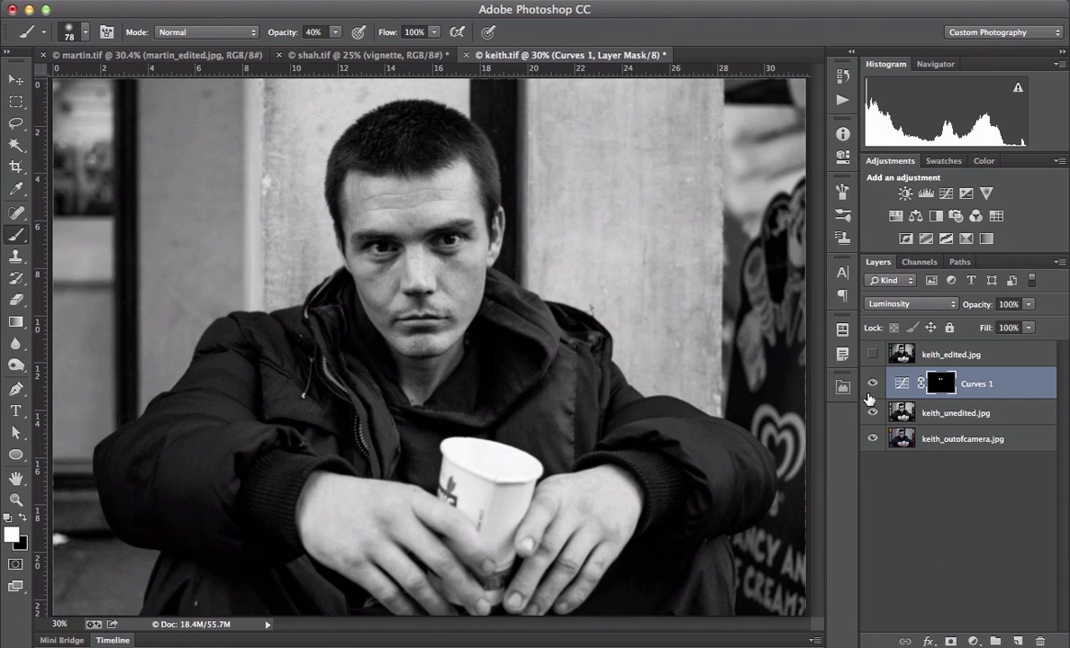
click(872, 386)
click(873, 384)
Step: Add a second Curves adjustment layer in Luminosity mode and darken it with an RGB curve point at input 123, output 72
click(946, 194)
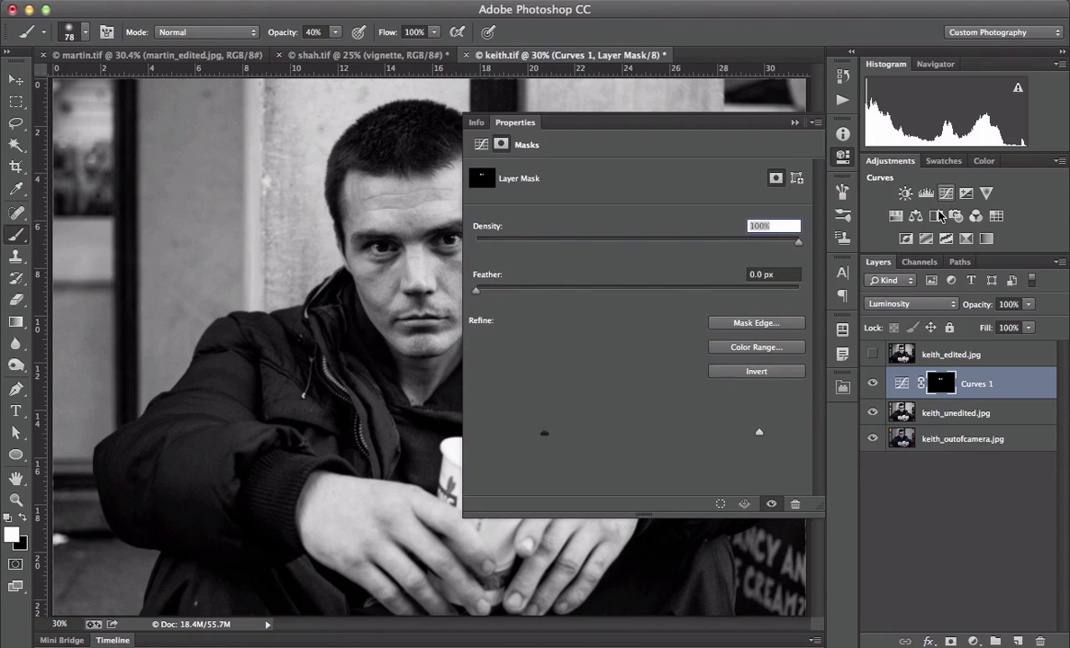
click(904, 304)
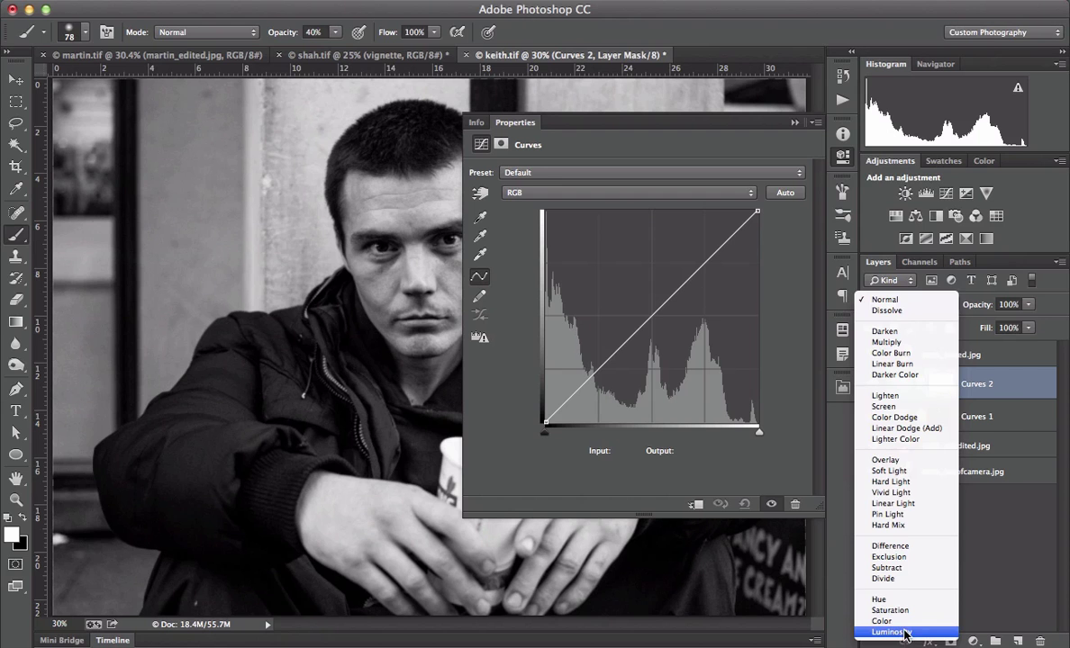
click(906, 633)
drag(647, 319, 647, 363)
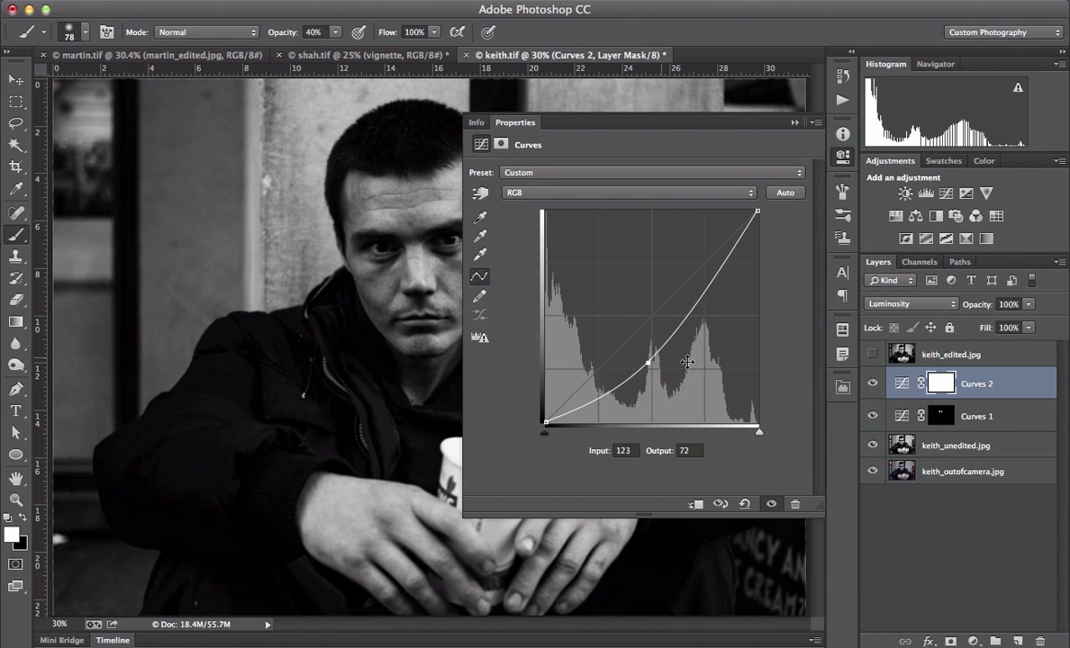
click(793, 124)
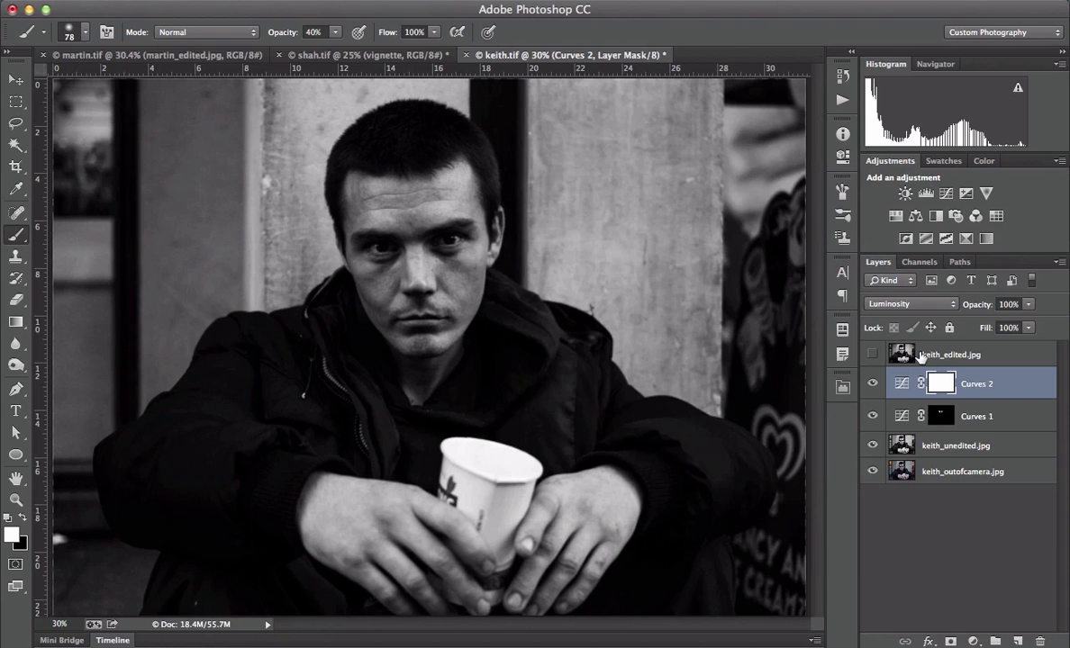
Step: Invert the Curves 2 mask to black and enlarge the brush to 1800 px
key(super+i)
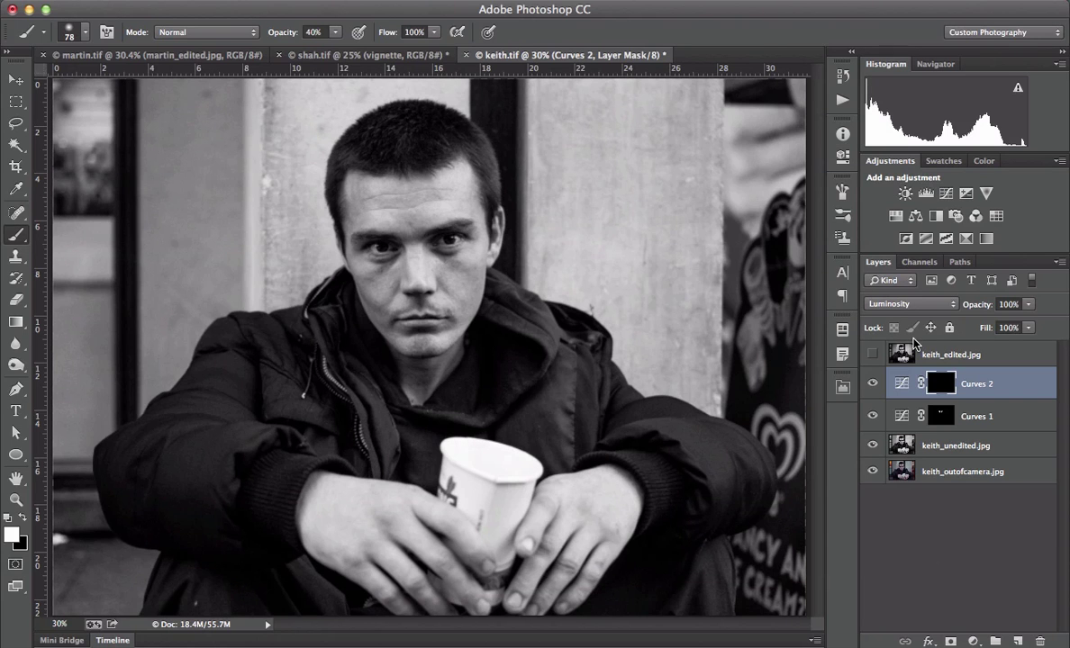
key(bracketright)
key(bracketright)
key(bracketright)
key(bracketright)
key(bracketright)
key(bracketright)
key(bracketright)
key(bracketright)
key(bracketright)
key(bracketright)
key(bracketright)
key(bracketright)
key(bracketright)
key(bracketright)
key(bracketright)
key(bracketright)
key(bracketright)
key(bracketright)
key(bracketright)
key(bracketright)
key(bracketright)
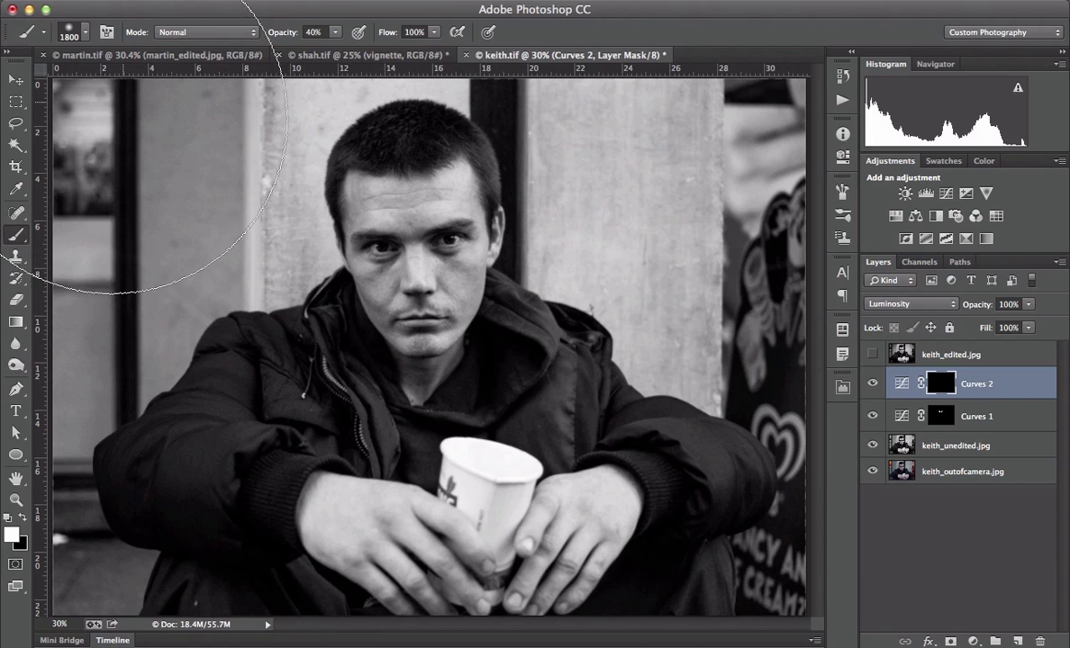
key(bracketright)
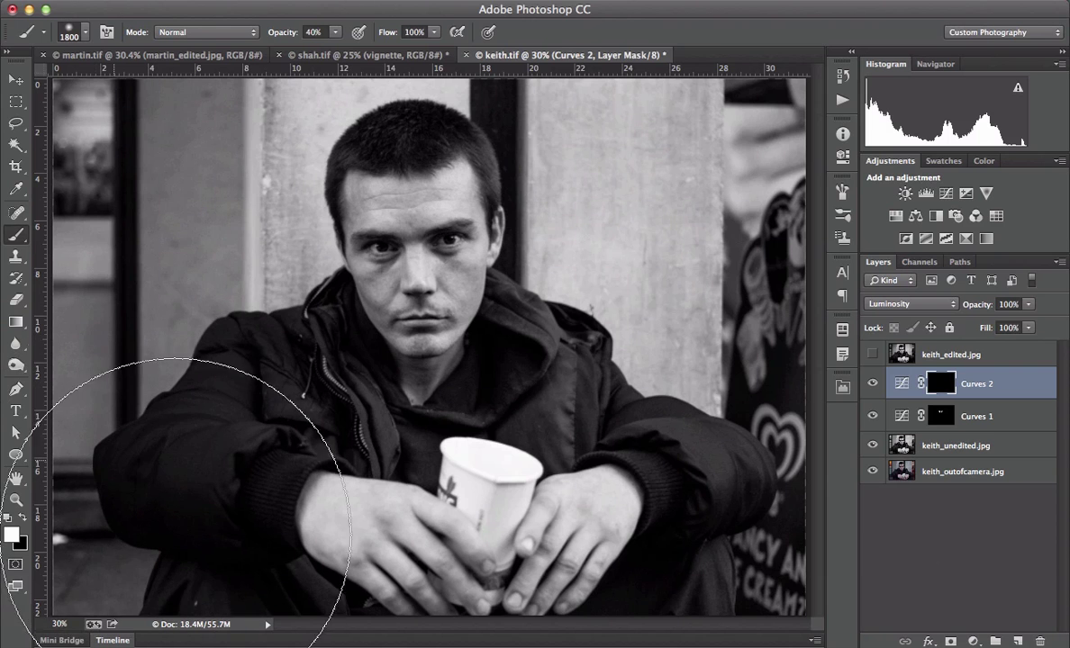
Step: Paint white around the photo's edges on the Curves 2 mask to form a vignette, raising the brush opacity to 100%
mouse_move(79, 243)
mouse_down()
mouse_move(86, 170)
mouse_move(180, 52)
mouse_up()
mouse_move(731, 88)
mouse_down()
mouse_move(661, 66)
mouse_move(632, 70)
mouse_move(735, 155)
mouse_move(739, 216)
mouse_move(688, 131)
mouse_move(761, 225)
mouse_move(687, 158)
mouse_move(759, 275)
mouse_move(767, 414)
mouse_move(720, 553)
mouse_move(737, 520)
mouse_move(704, 554)
mouse_move(765, 369)
mouse_move(763, 187)
mouse_move(743, 92)
mouse_move(691, 53)
mouse_up()
key(0)
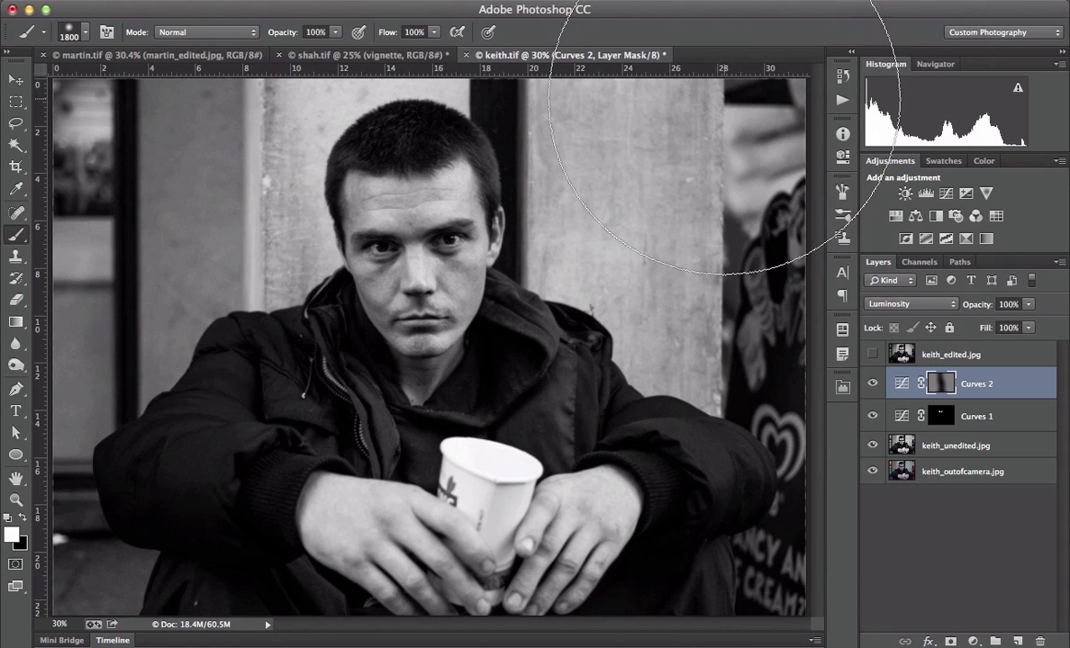
mouse_move(776, 236)
mouse_down()
mouse_move(770, 189)
mouse_move(810, 378)
mouse_move(711, 590)
mouse_move(568, 608)
mouse_move(379, 567)
mouse_move(398, 619)
mouse_move(98, 536)
mouse_move(51, 501)
mouse_move(9, 135)
mouse_move(271, 0)
mouse_up()
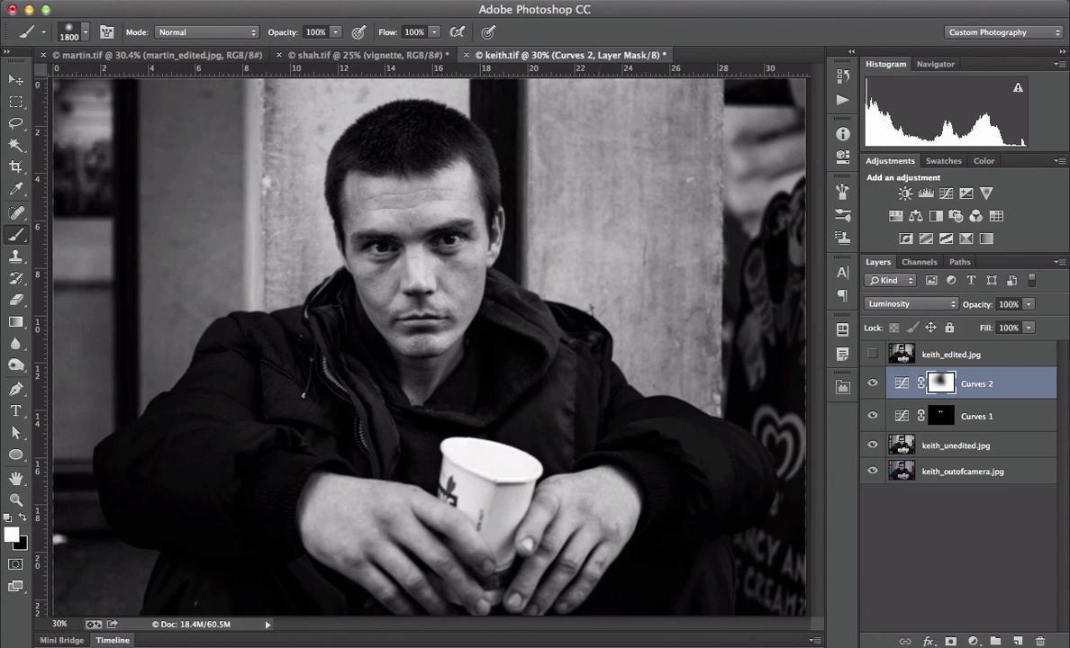
Step: Reduce the brush to 900 px and paint white on the Curves 2 mask over the background around the man's head
key(bracketleft)
key(bracketleft)
key(bracketleft)
key(bracketleft)
key(bracketleft)
key(bracketleft)
key(bracketleft)
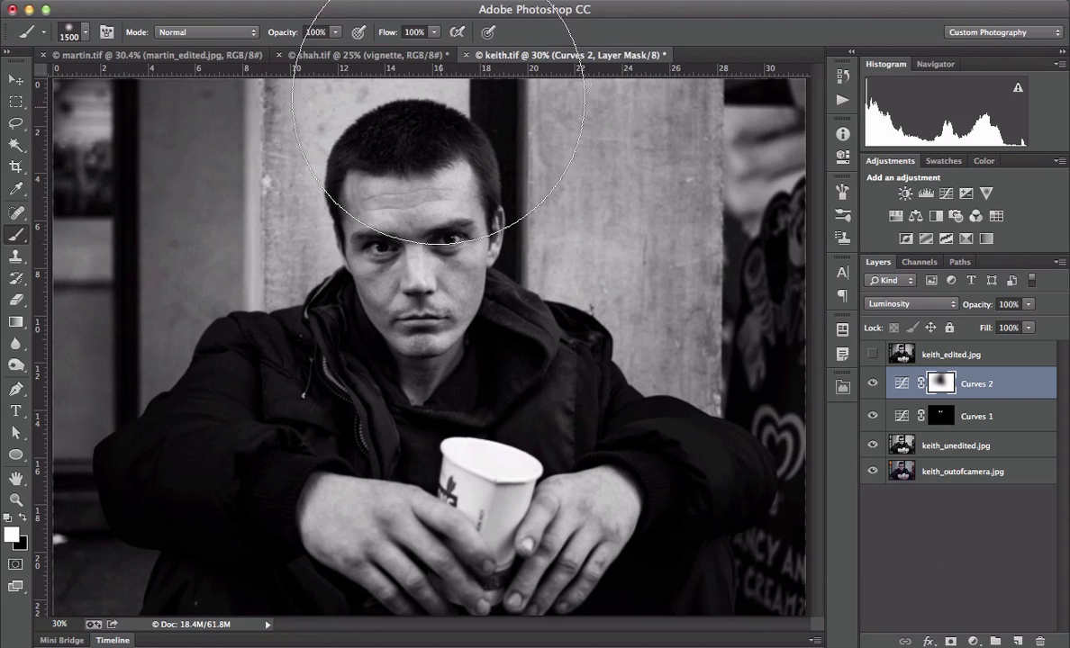
key(bracketleft)
key(bracketleft)
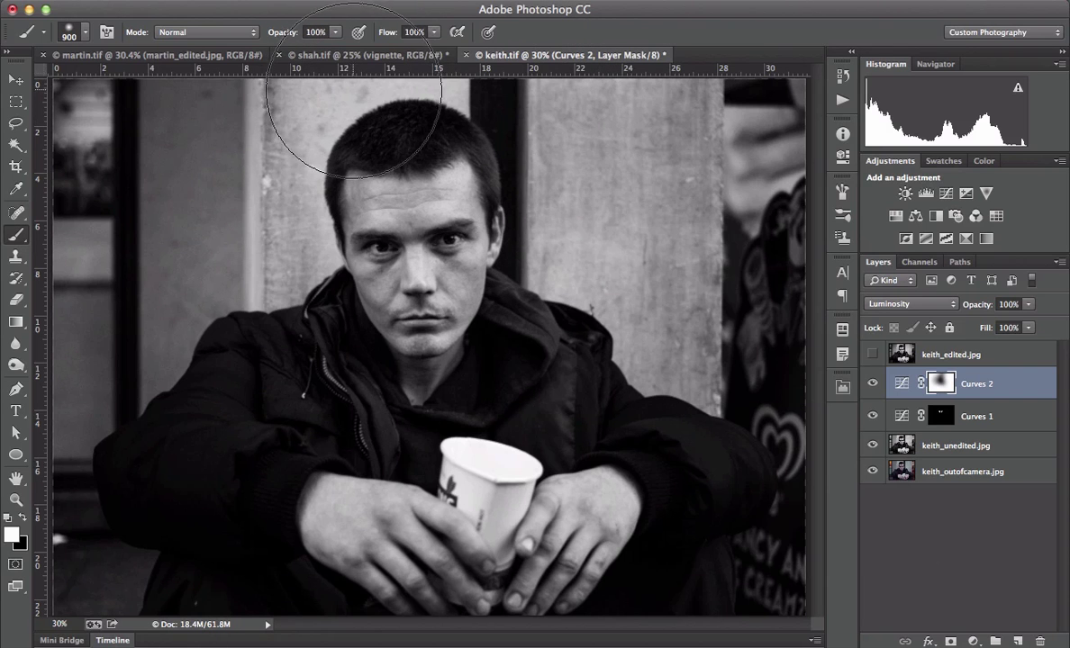
mouse_move(423, 101)
mouse_down()
mouse_move(675, 108)
mouse_move(615, 120)
mouse_move(759, 191)
mouse_move(718, 151)
mouse_up()
Step: Compare the portrait with and without the Curves 2 vignette and the Curves 1 eye adjustment
click(873, 384)
click(874, 384)
click(872, 385)
click(873, 384)
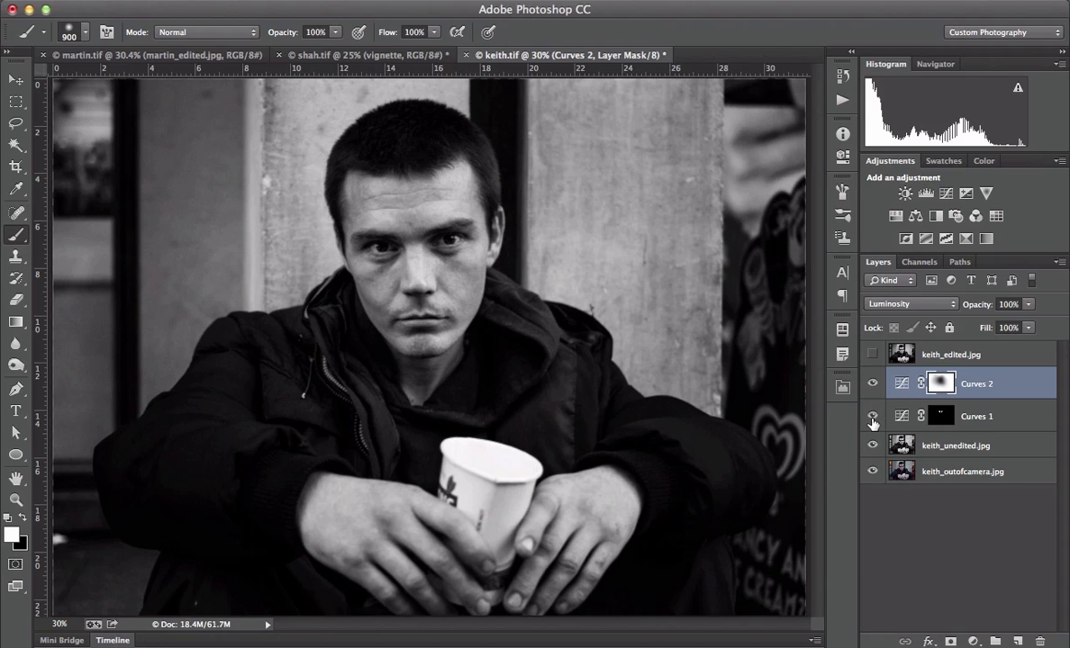
click(871, 417)
click(872, 417)
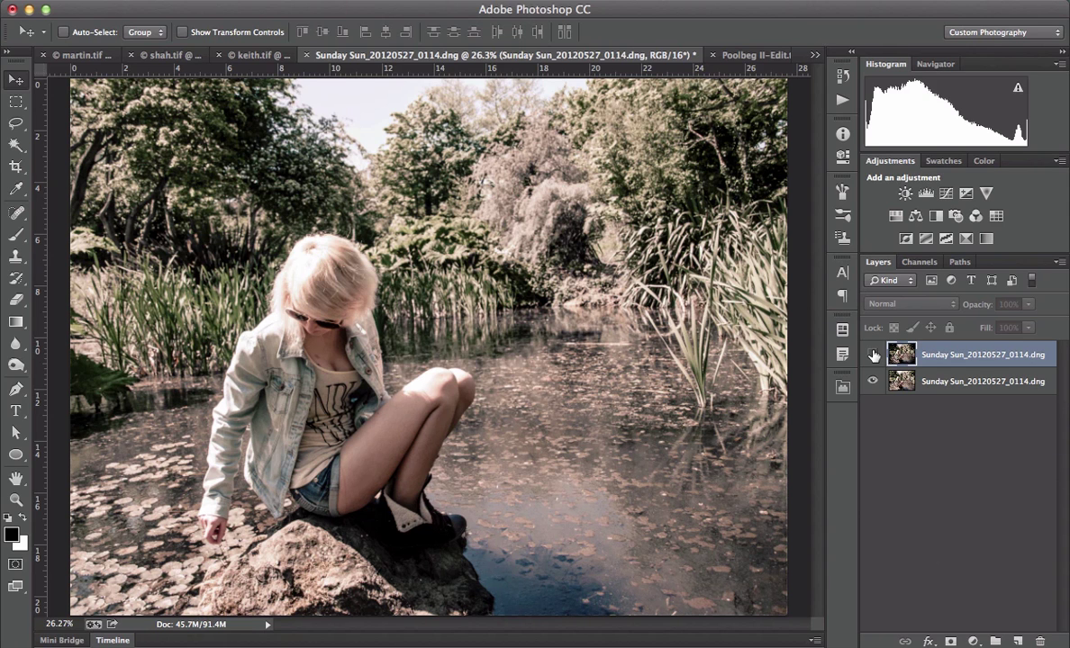
Step: Compare the edited and unedited layers of the Sunday Sun pond photo by toggling the upper layer's visibility
click(873, 355)
click(873, 355)
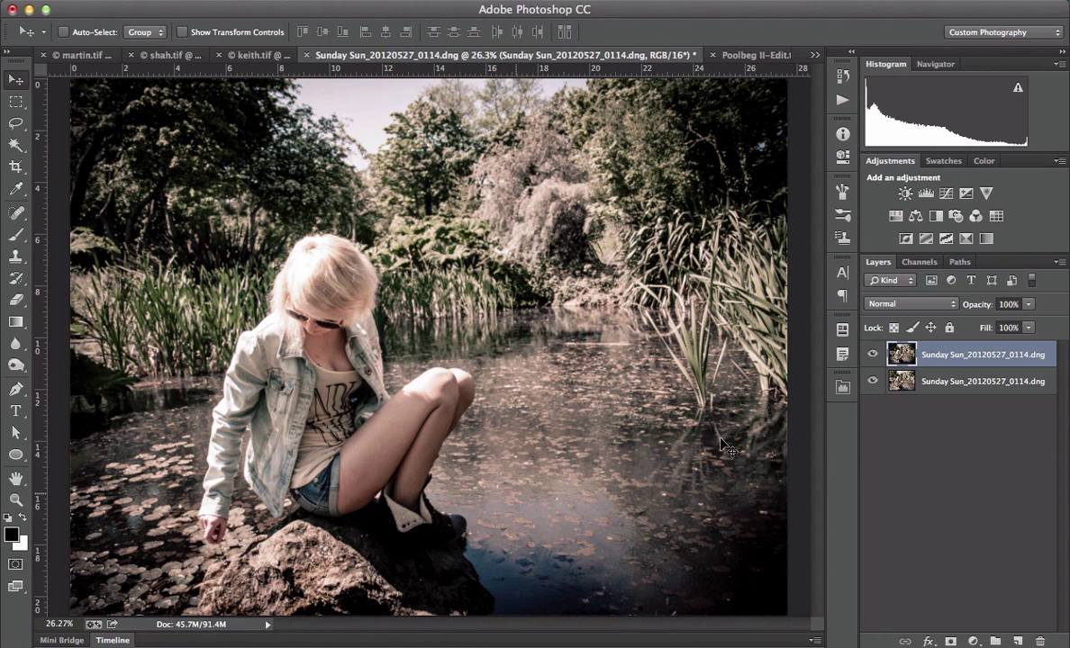
click(872, 356)
click(872, 356)
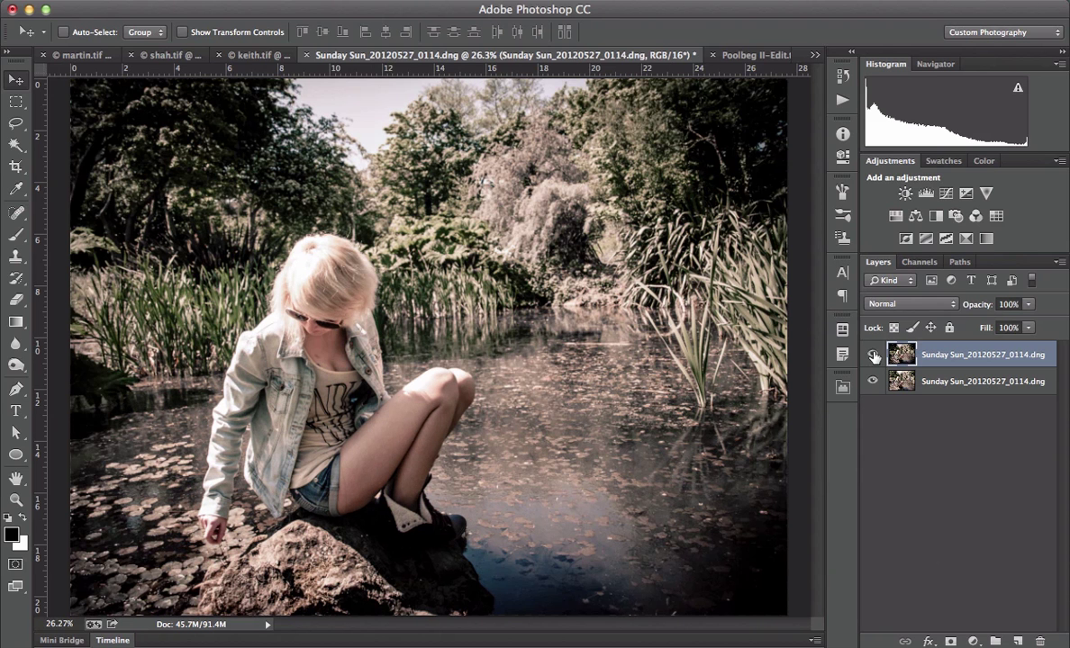